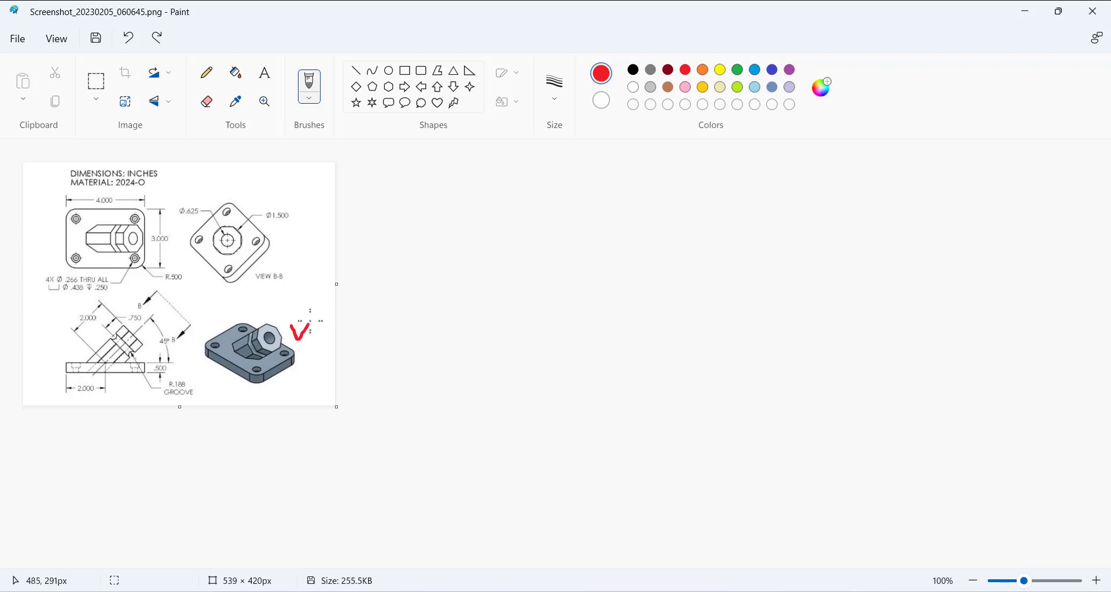
Draw red arrows, a check mark and a circle on the bracket drawing screenshot.
left_click_drag(216, 399, 228, 373)
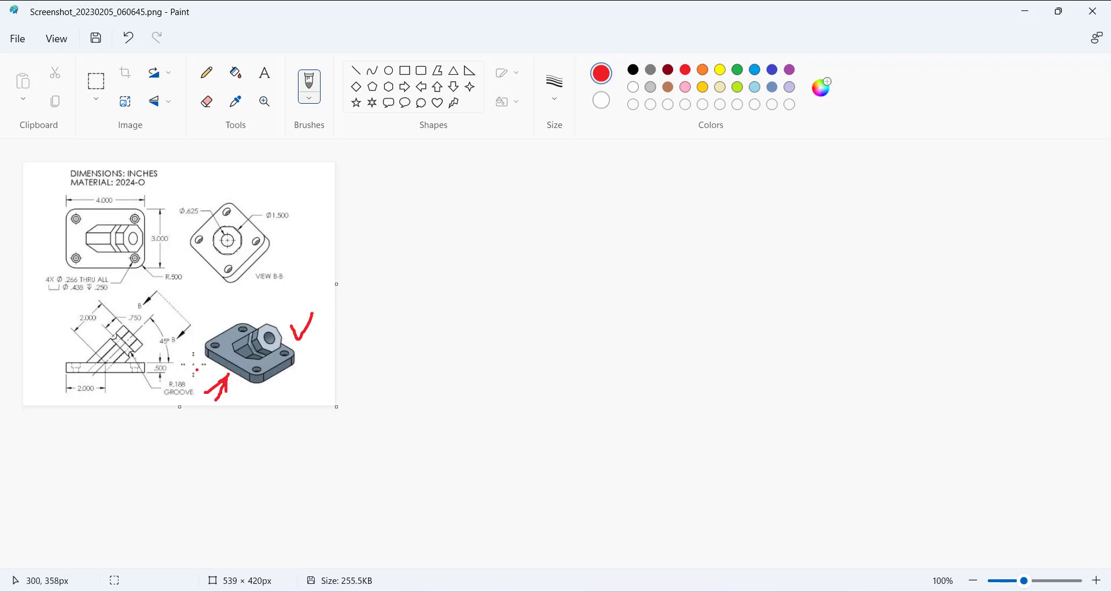
left_click_drag(120, 381, 136, 376)
mouse_move(265, 282)
left_mouse_down()
mouse_move(264, 306)
mouse_move(286, 292)
mouse_move(264, 308)
left_mouse_up()
mouse_move(141, 305)
left_mouse_down()
mouse_move(169, 300)
mouse_move(183, 318)
left_mouse_up()
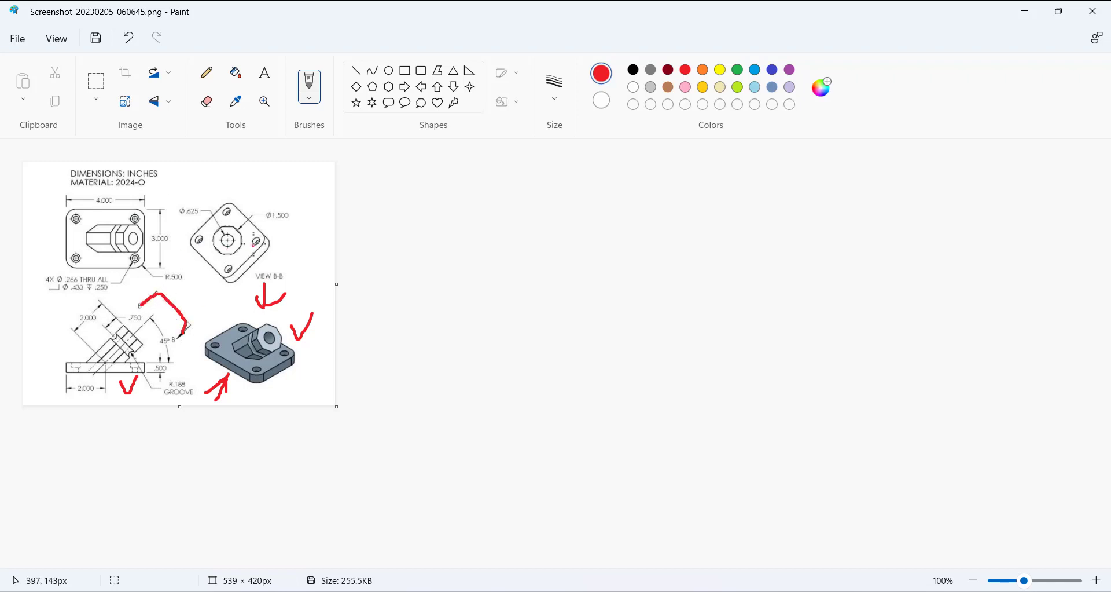
mouse_move(238, 227)
left_mouse_down()
mouse_move(223, 223)
mouse_move(208, 240)
mouse_move(226, 255)
mouse_move(242, 224)
left_mouse_up()
Undo the red annotations one after another.
left_click(122, 37)
left_click(122, 35)
left_click(122, 35)
left_click(122, 36)
left_click(122, 36)
left_click(122, 36)
left_click(122, 36)
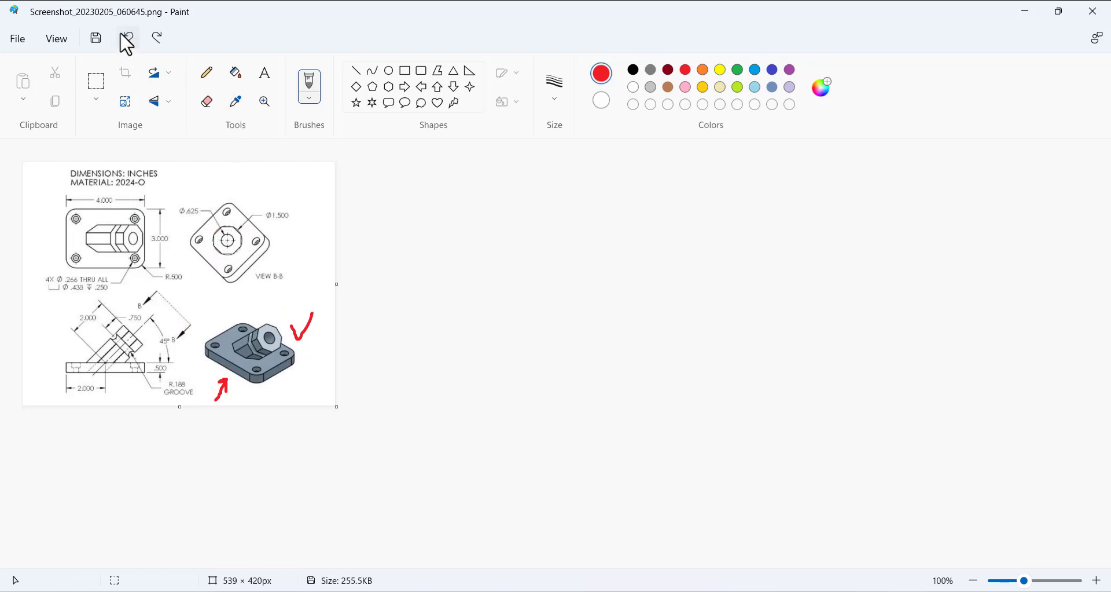
left_click(122, 36)
left_click(122, 36)
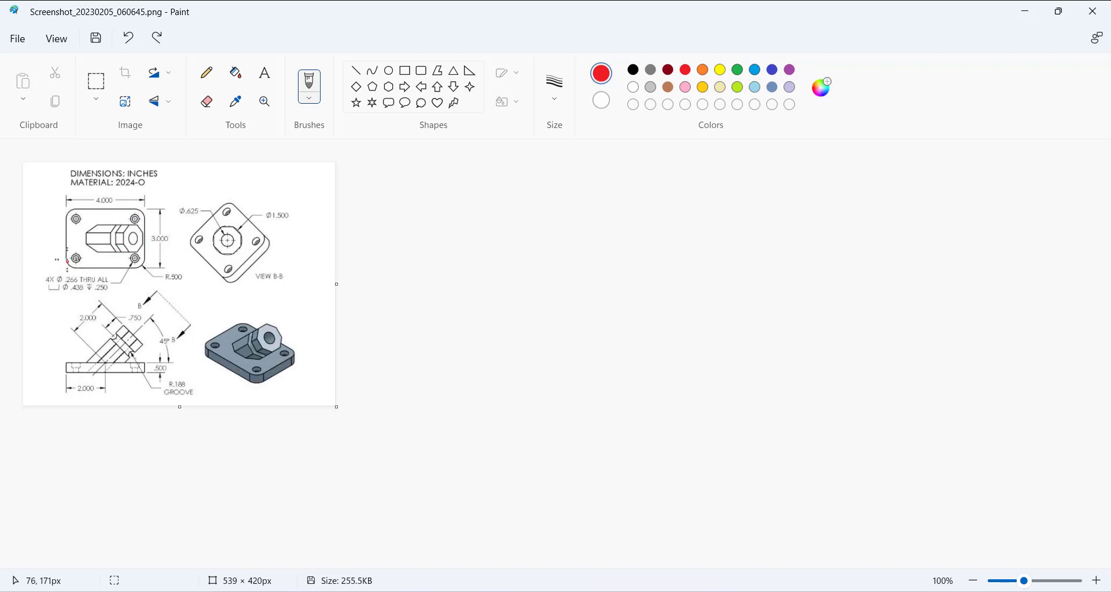
Circle the 4.000, 3.000 and .500 dimensions and the front view in red.
mouse_move(95, 205)
left_mouse_down()
mouse_move(115, 199)
mouse_move(94, 194)
left_mouse_up()
mouse_move(166, 230)
left_mouse_down()
mouse_move(148, 232)
mouse_move(169, 247)
mouse_move(155, 228)
left_mouse_up()
mouse_move(68, 210)
left_mouse_down()
mouse_move(65, 241)
mouse_move(83, 268)
mouse_move(128, 268)
mouse_move(145, 244)
mouse_move(137, 211)
mouse_move(64, 210)
left_mouse_up()
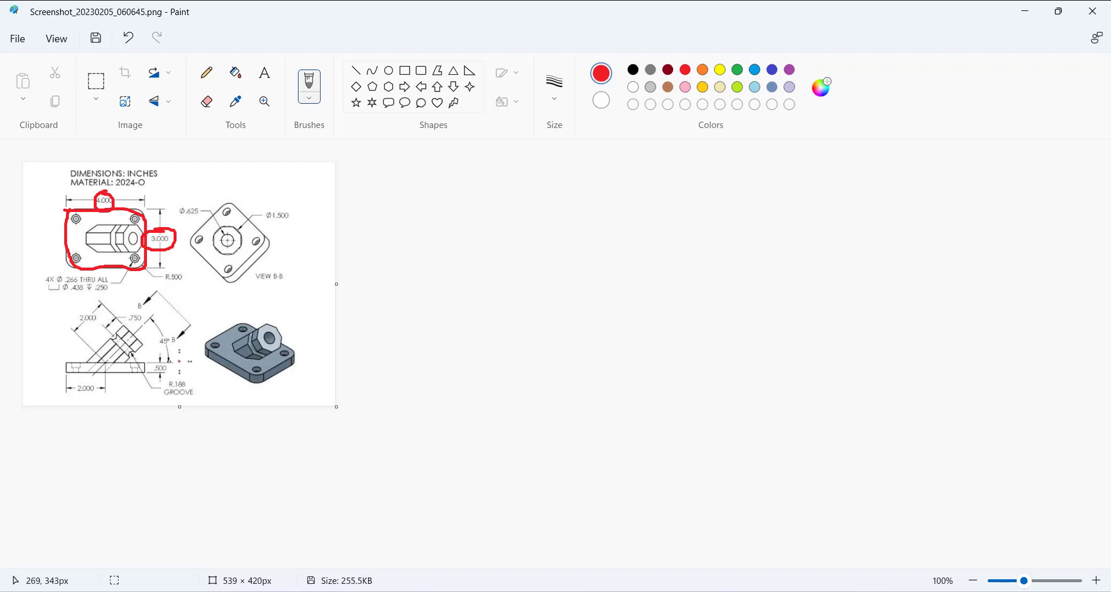
mouse_move(184, 356)
left_mouse_down()
mouse_move(144, 367)
mouse_move(161, 380)
mouse_move(175, 356)
left_mouse_up()
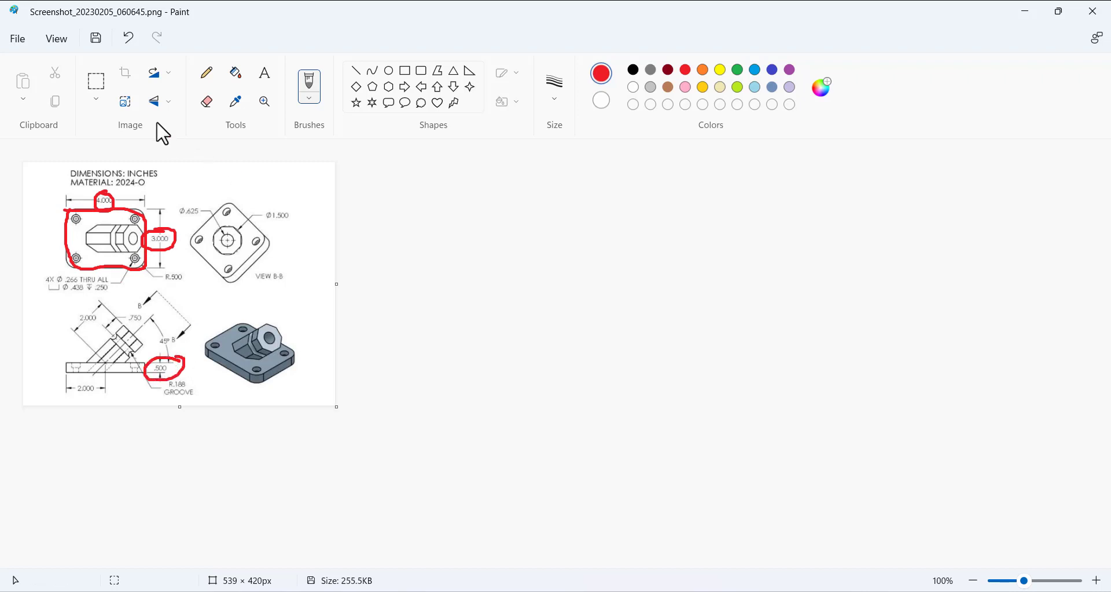
Undo the red loops, then underline INCHES in red.
left_click(128, 39)
left_click(128, 40)
left_click(128, 39)
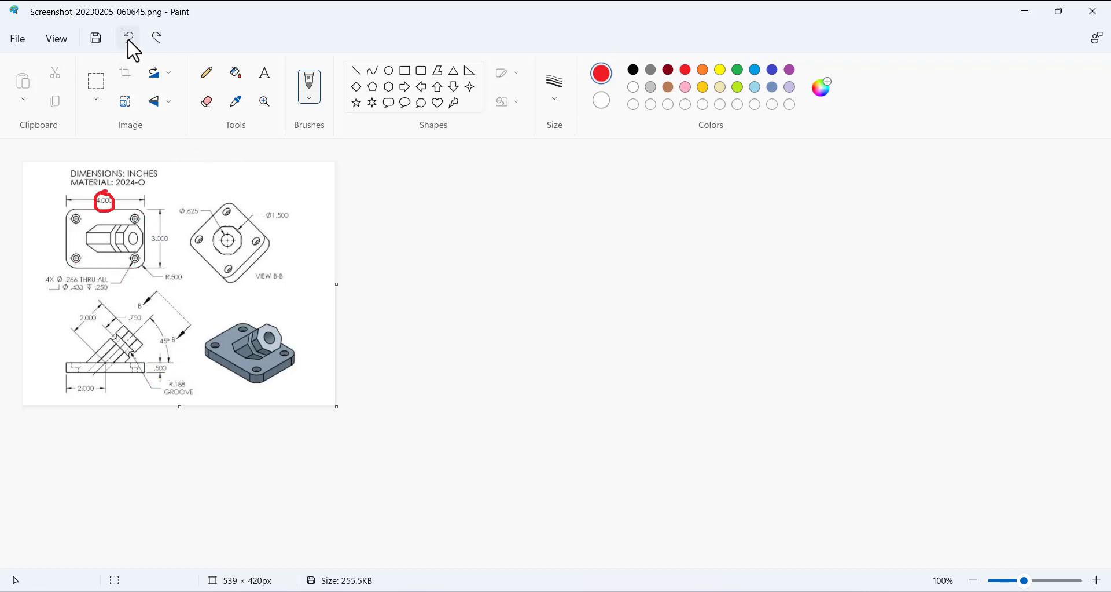
left_click(128, 40)
left_click_drag(135, 166, 175, 166)
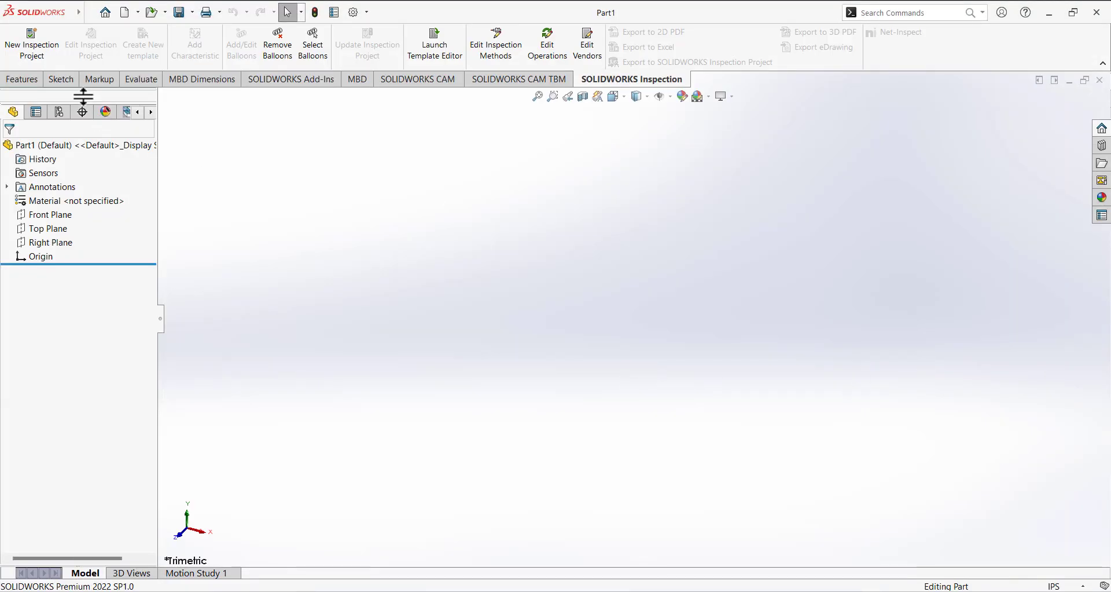
Start a Top Plane sketch and draw a center rectangle from the origin to a corner.
left_click(68, 80)
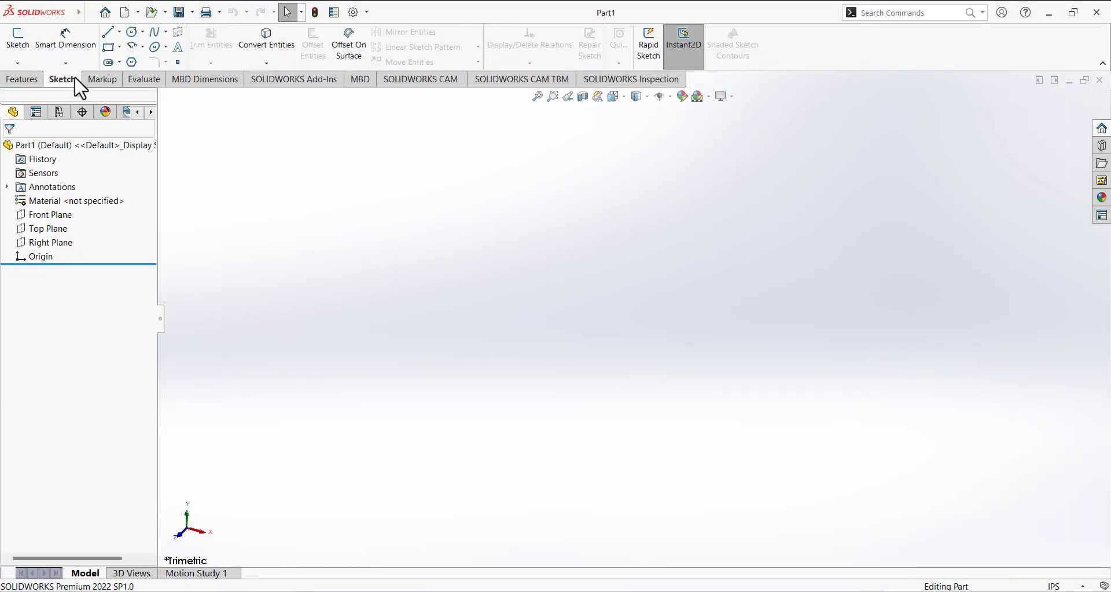
left_click(18, 42)
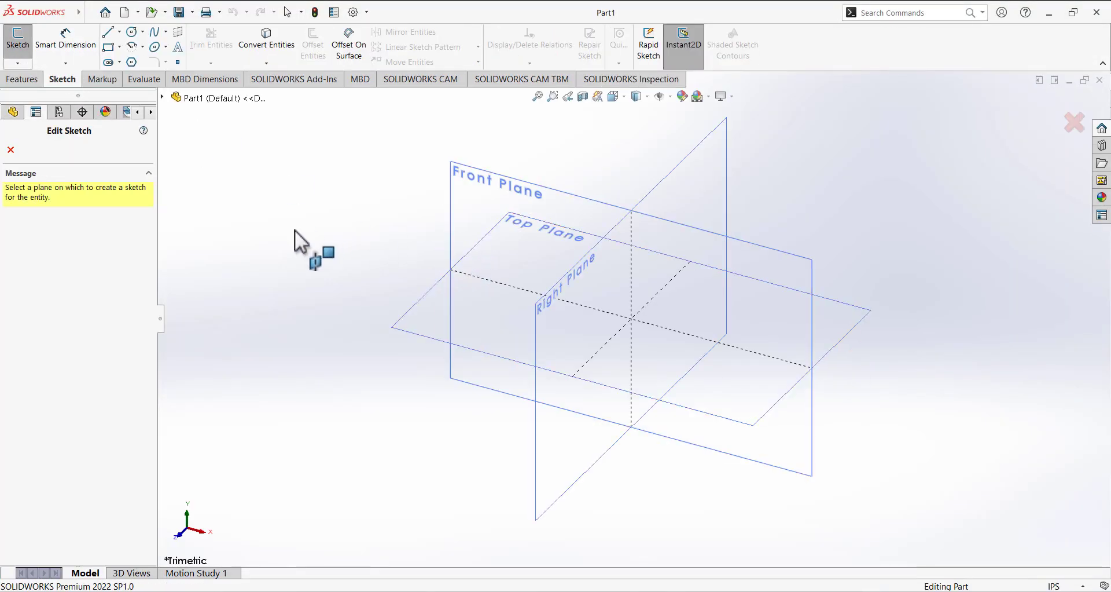
left_click(426, 319)
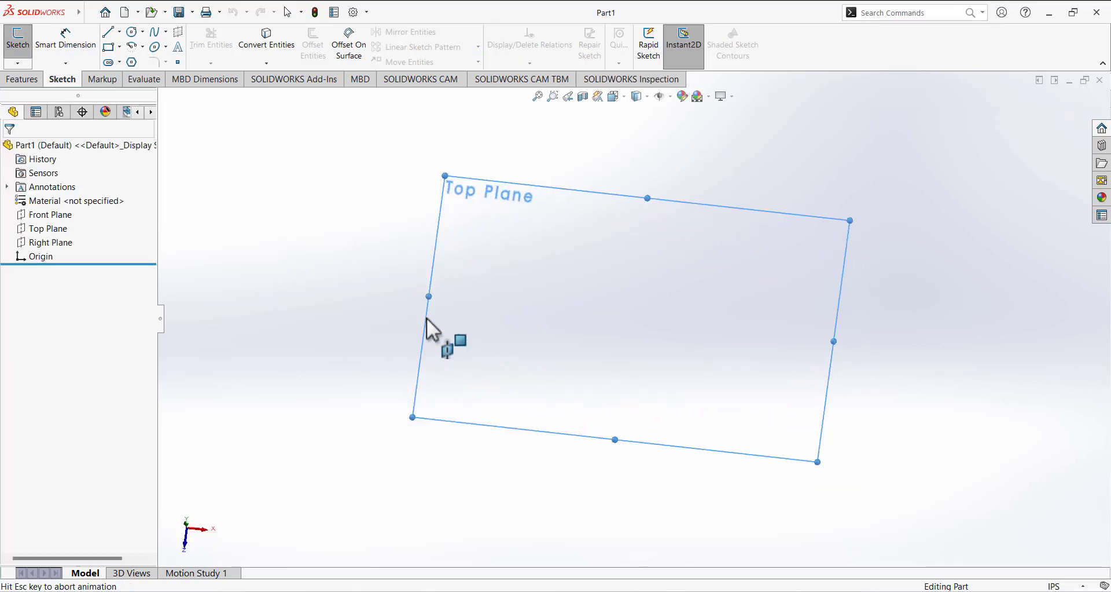
left_click(120, 46)
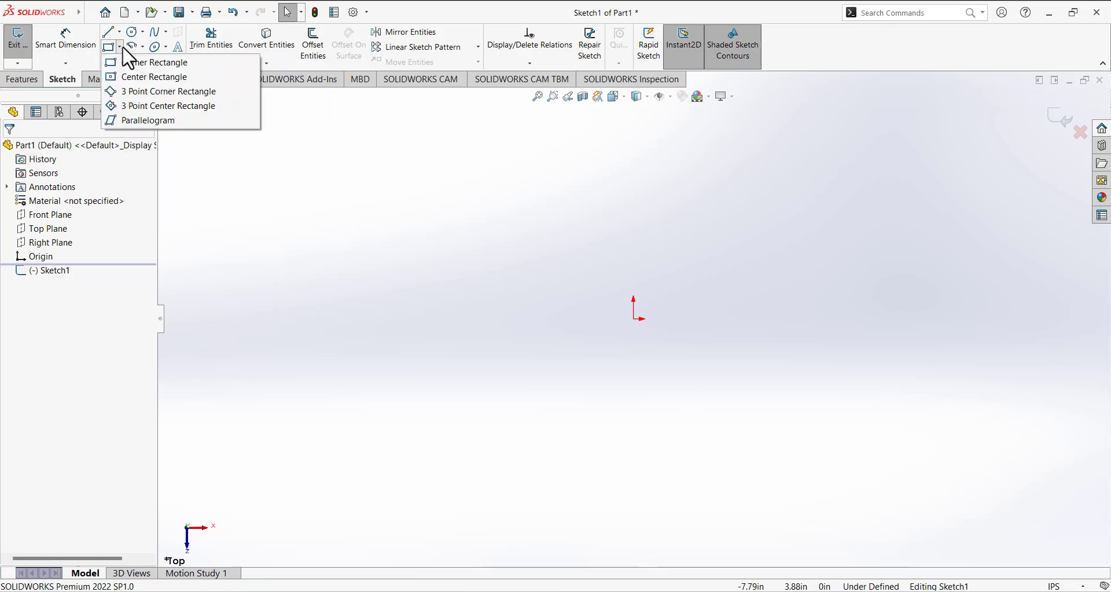
left_click(130, 78)
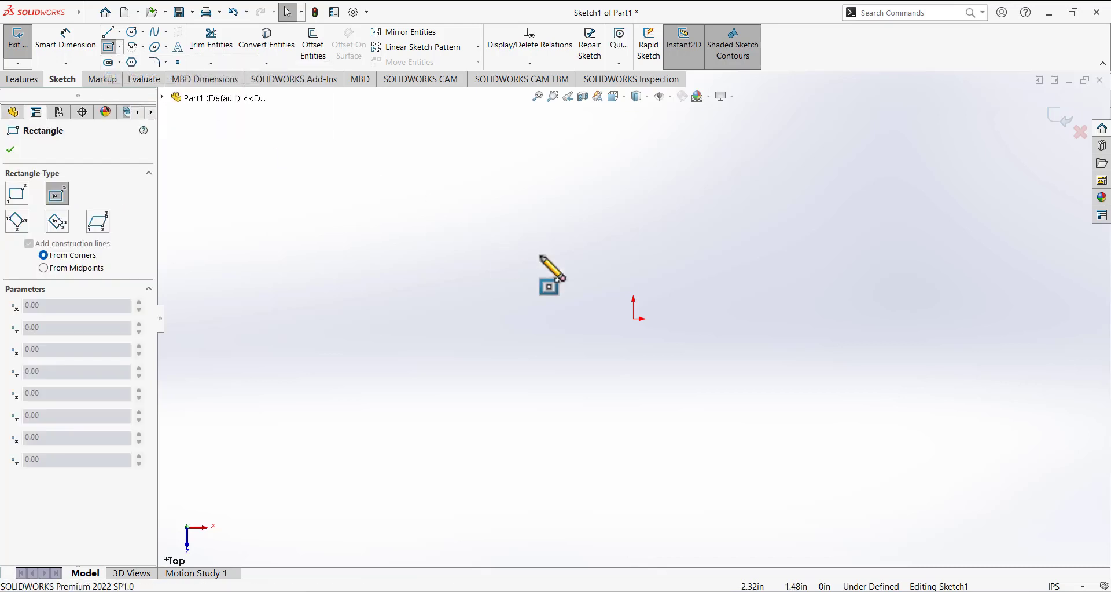
left_click(636, 317)
left_click(752, 223)
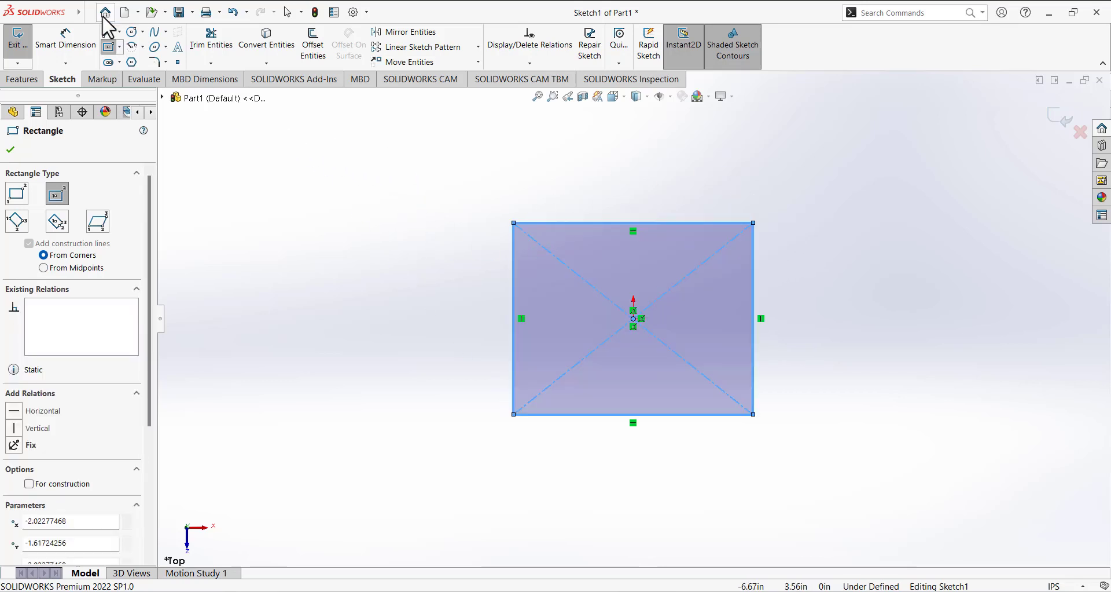
left_click(71, 42)
In Paint, underline MATERIAL and mark the 3.000 dimension in red.
key("alt+Tab")
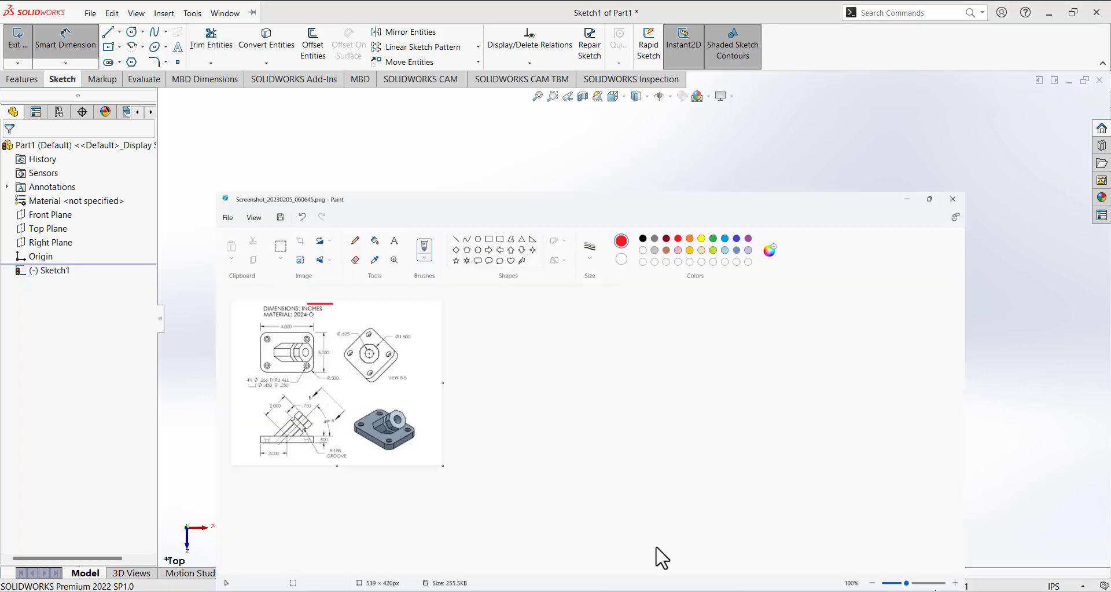
left_click_drag(90, 190, 116, 191)
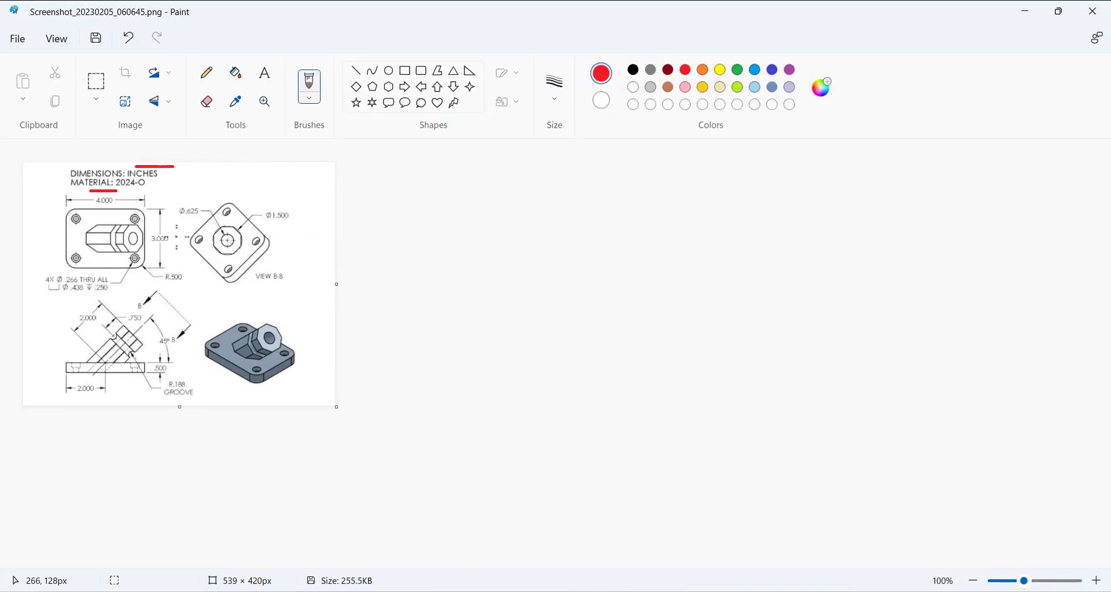
left_click_drag(168, 237, 197, 238)
key("alt+Tab")
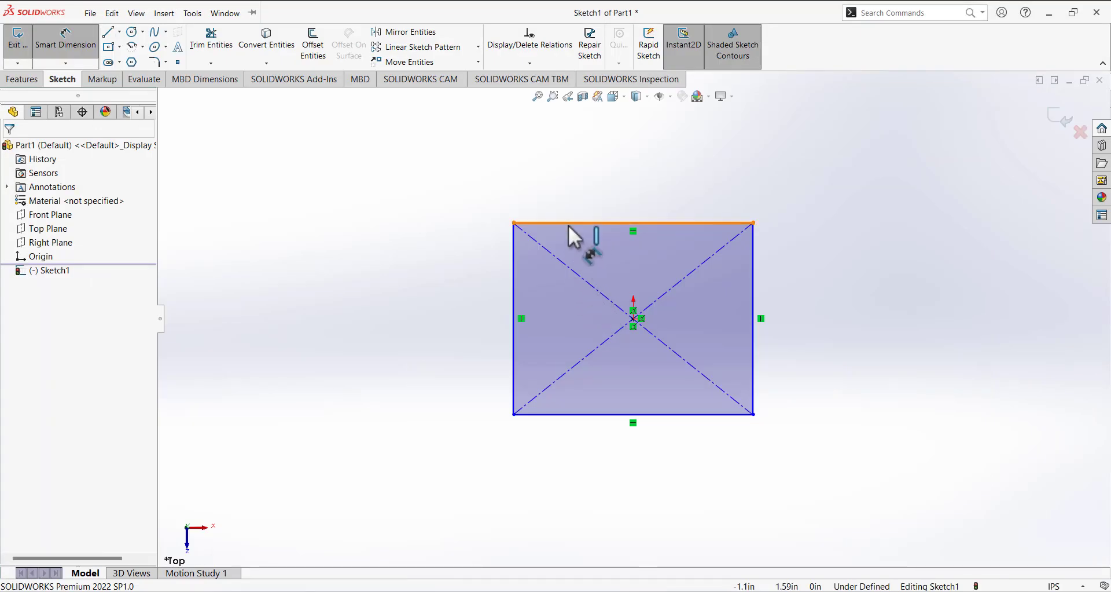
Dimension the rectangle's top edge to 4 and right edge to 3.
left_click(571, 223)
left_click(680, 192)
type("4.04554935in")
key("Return")
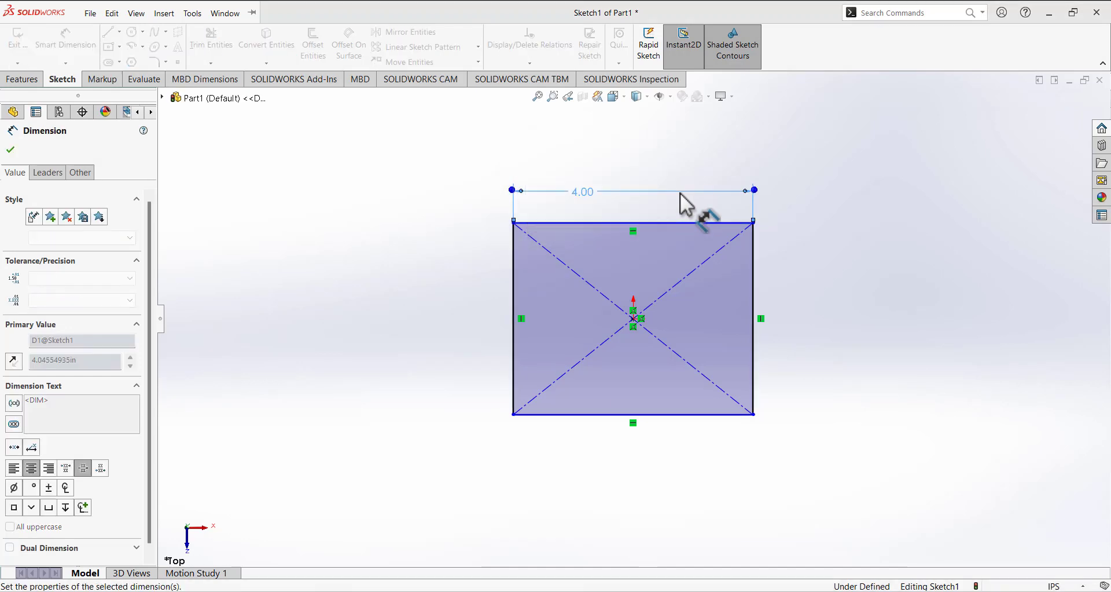
left_click(754, 294)
left_click(784, 294)
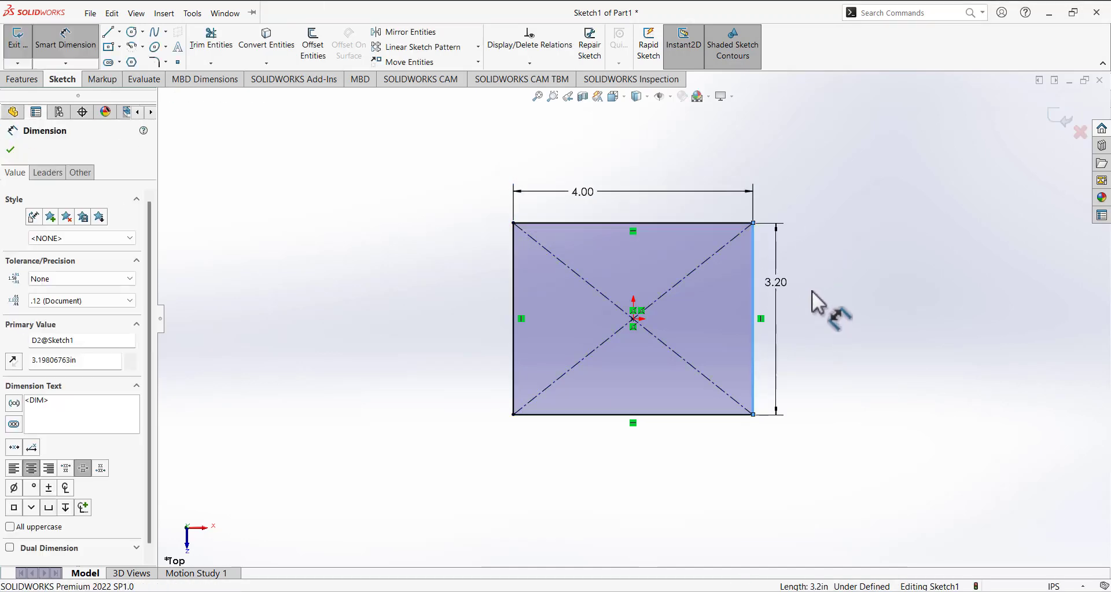
type("3")
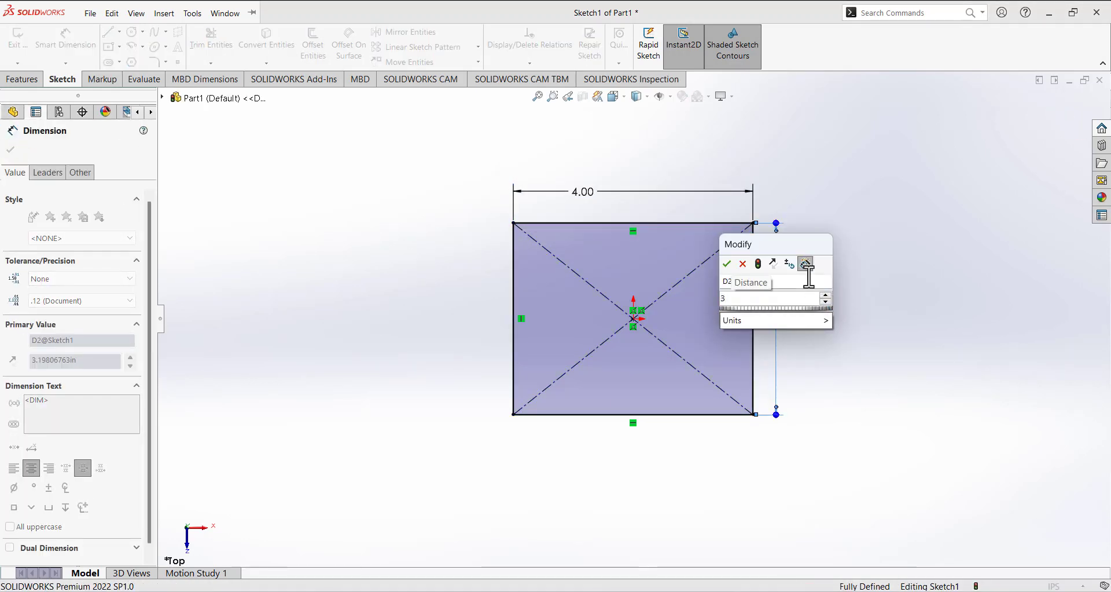
key("Return")
key("Escape")
Mark the drawing near the bolt hole in red, then return to SOLIDWORKS.
key("alt+Tab")
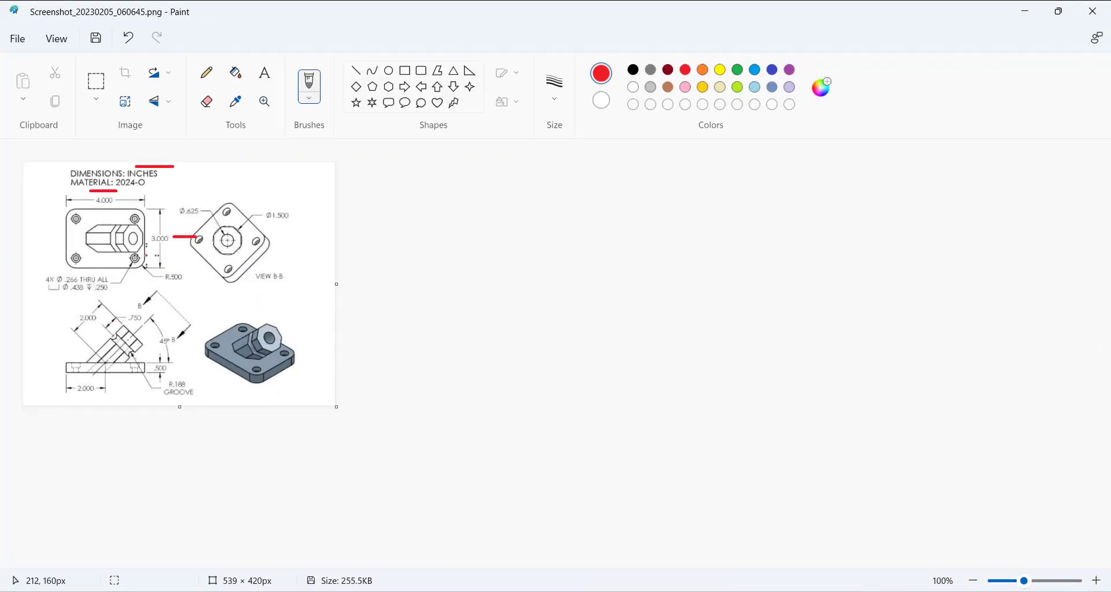
mouse_move(146, 255)
left_mouse_down()
mouse_move(132, 268)
mouse_move(186, 286)
left_mouse_up()
key("alt+Tab")
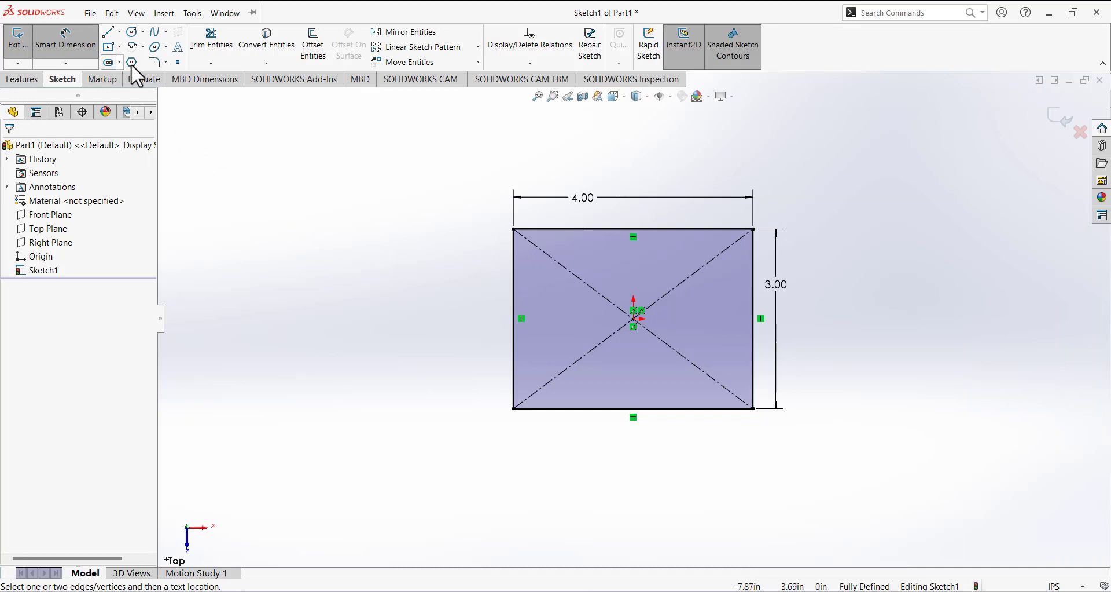
Apply a 0.50 sketch fillet to all four rectangle corners.
left_click(154, 62)
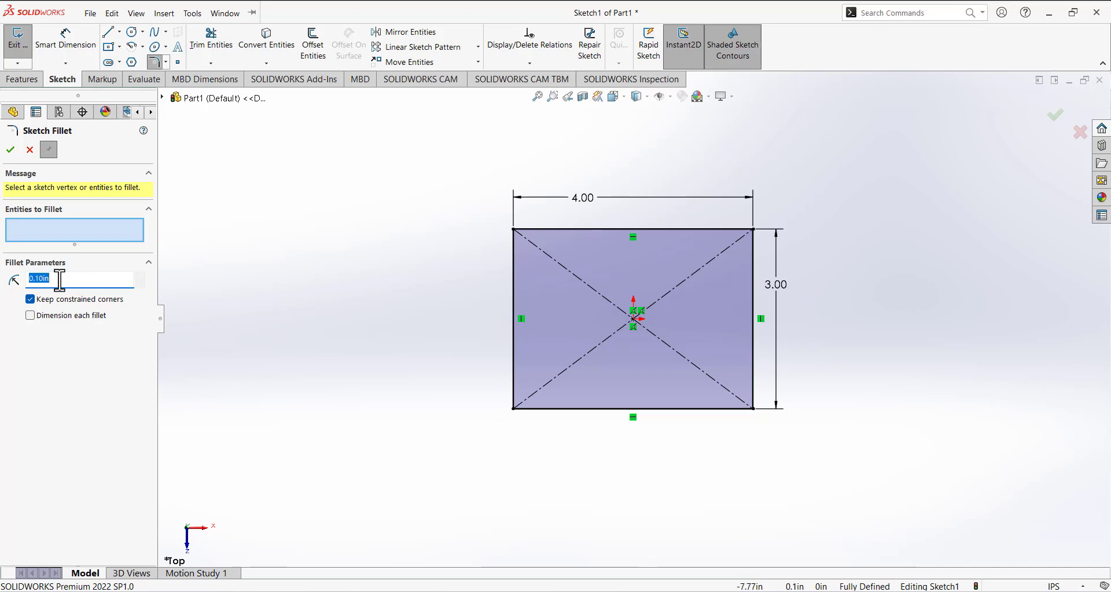
type("0.")
left_click(514, 407)
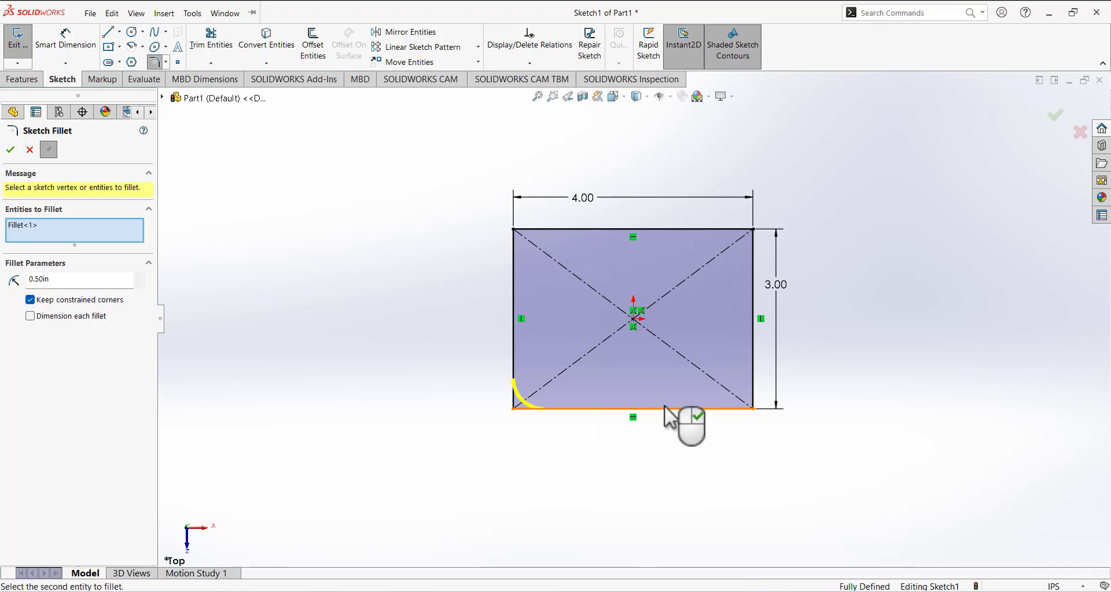
left_click(753, 408)
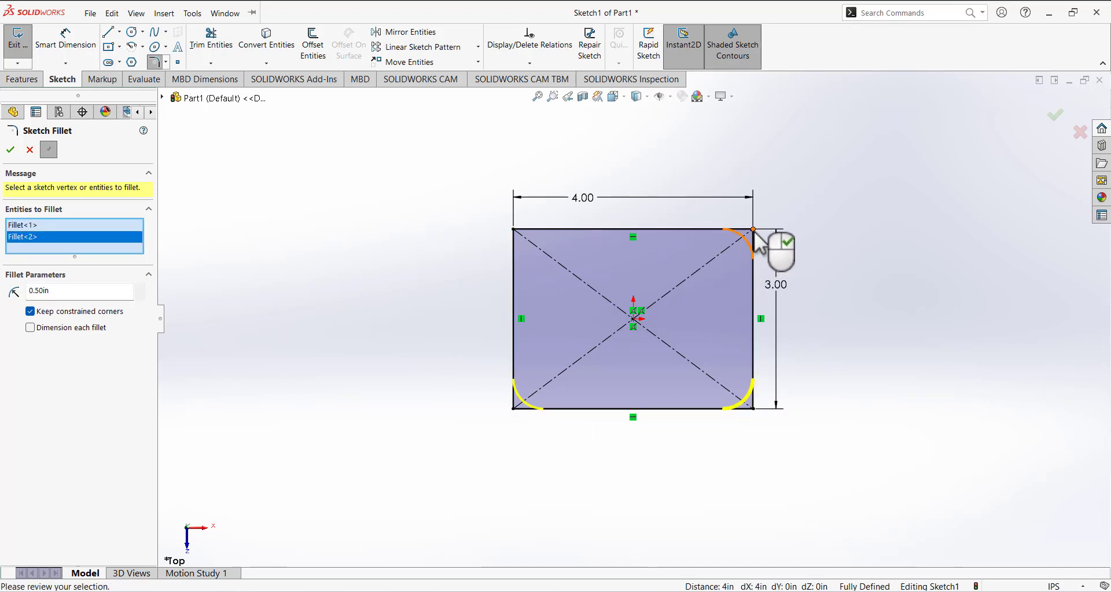
left_click(754, 230)
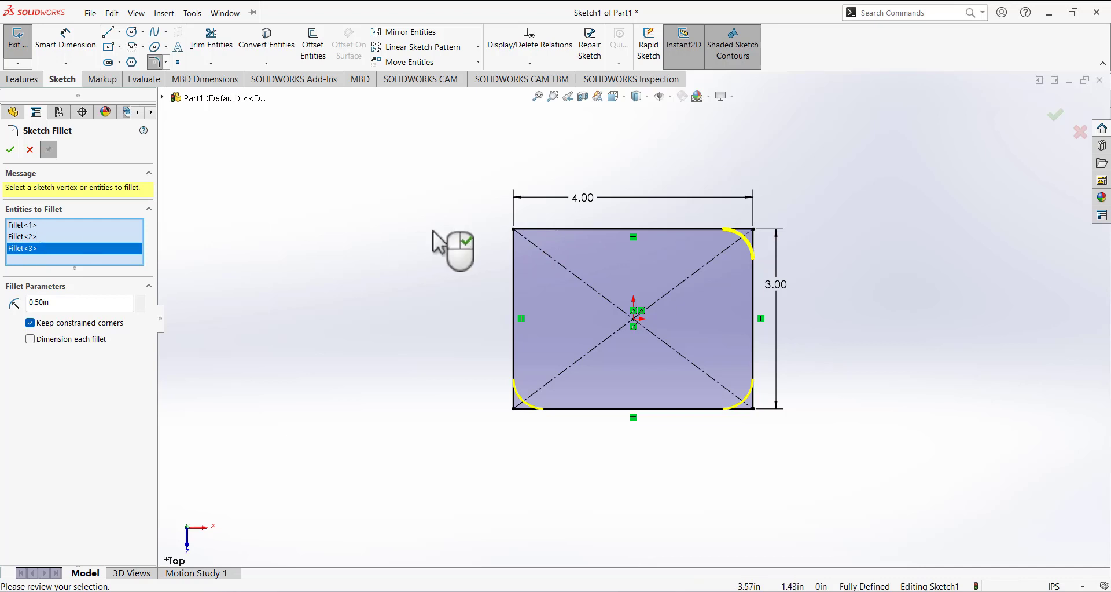
left_click(513, 230)
Review the four fillets, confirm them, and exit the base sketch.
left_click(25, 225)
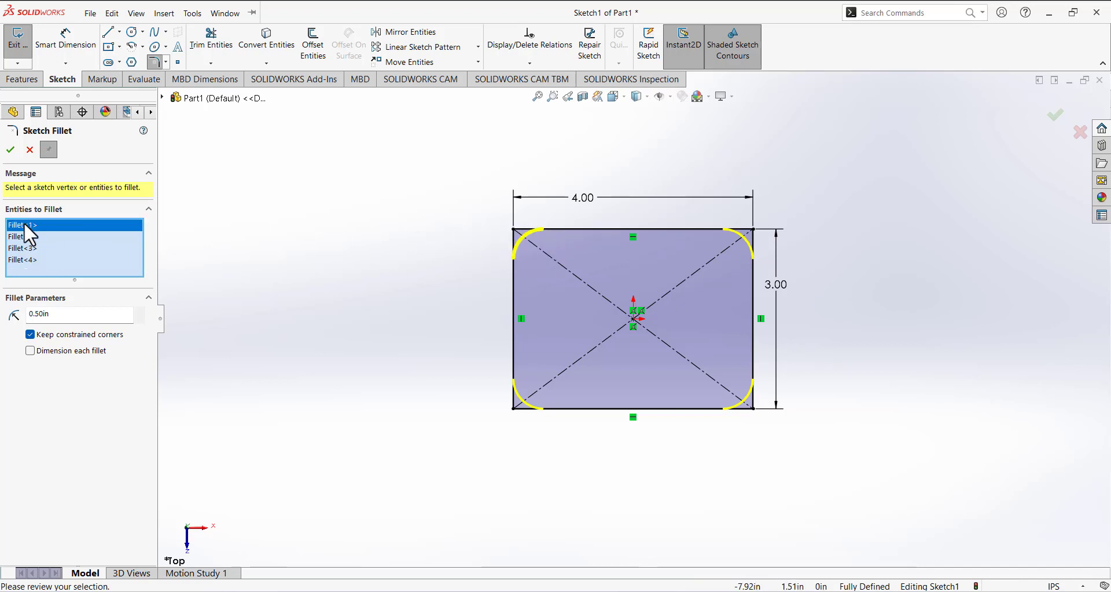
left_click(33, 237)
left_click(41, 248)
left_click(46, 259)
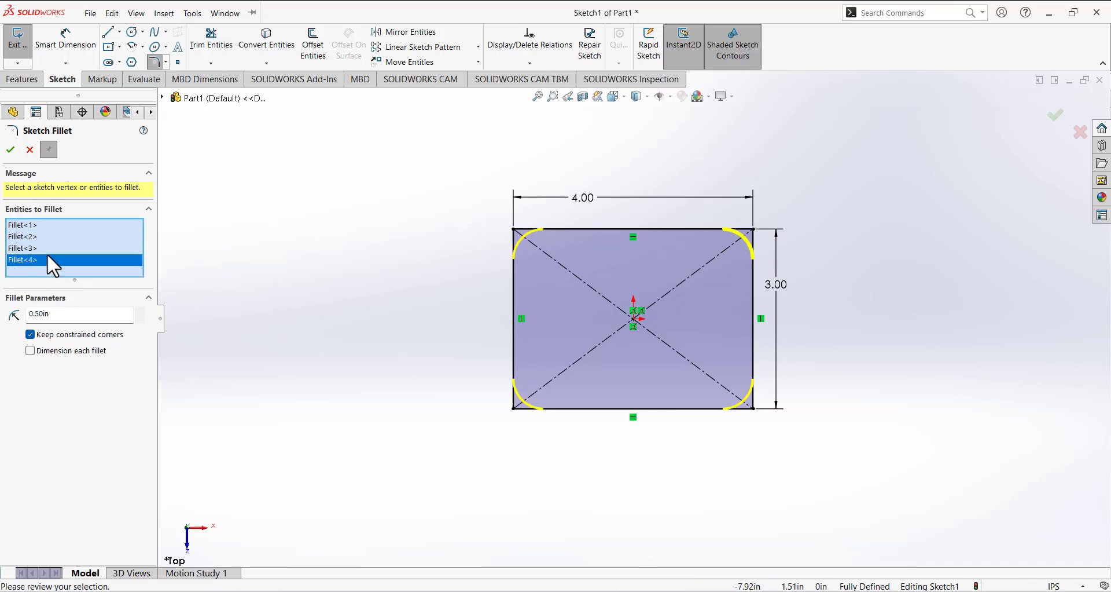
left_click(11, 149)
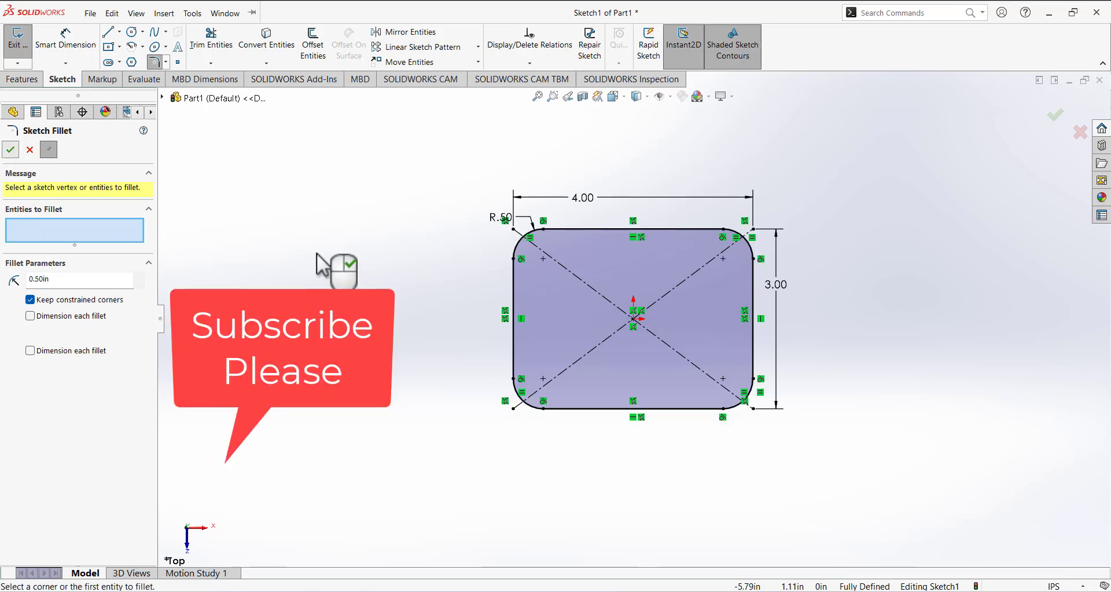
left_click(10, 149)
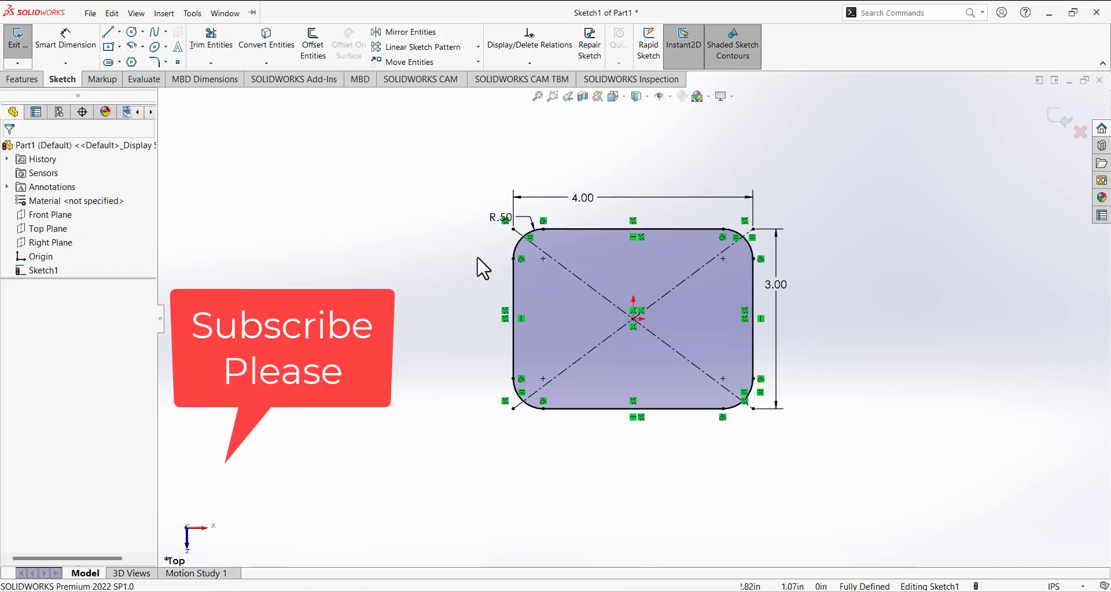
left_click(22, 44)
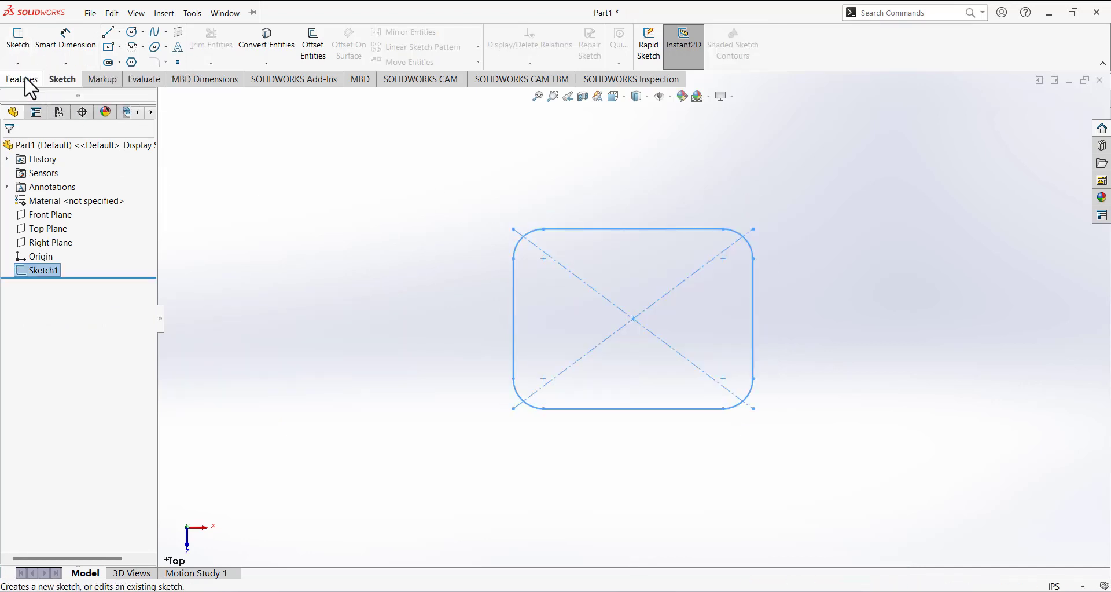
Extrude the base sketch Blind 0.50 in, after underlining the .500 thickness in Paint.
left_click(23, 79)
left_click(24, 44)
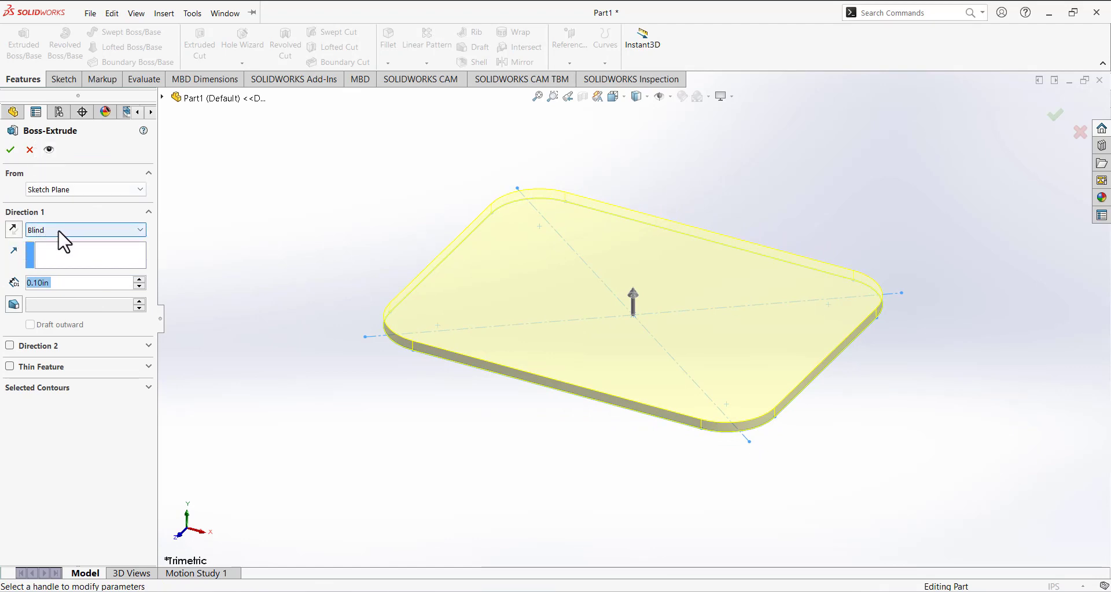
key("alt+Tab")
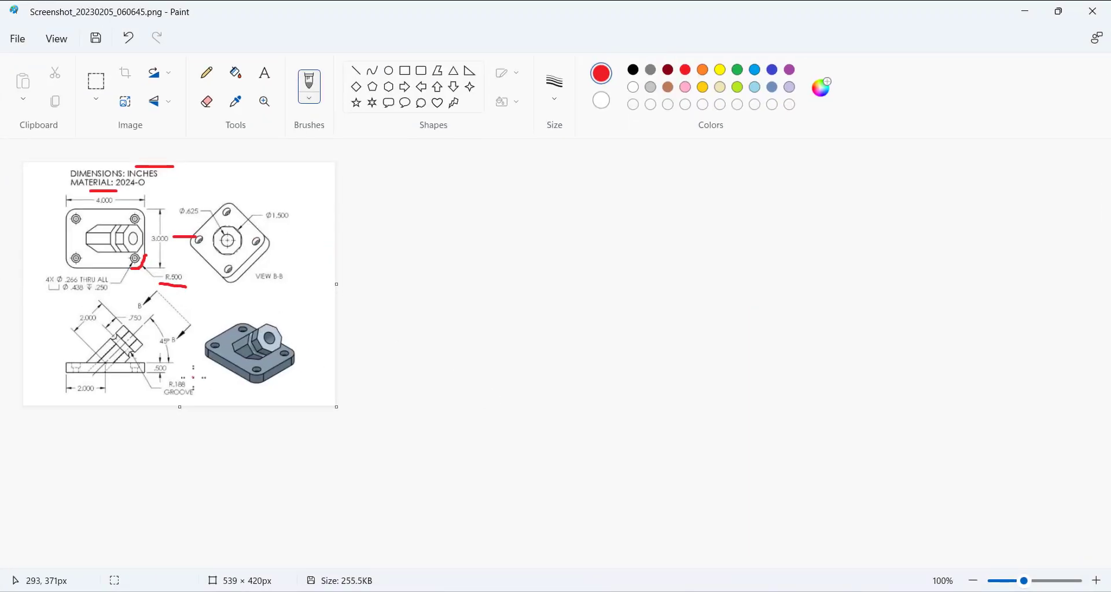
left_click_drag(151, 376, 178, 376)
key("alt+Tab")
double_click(73, 281)
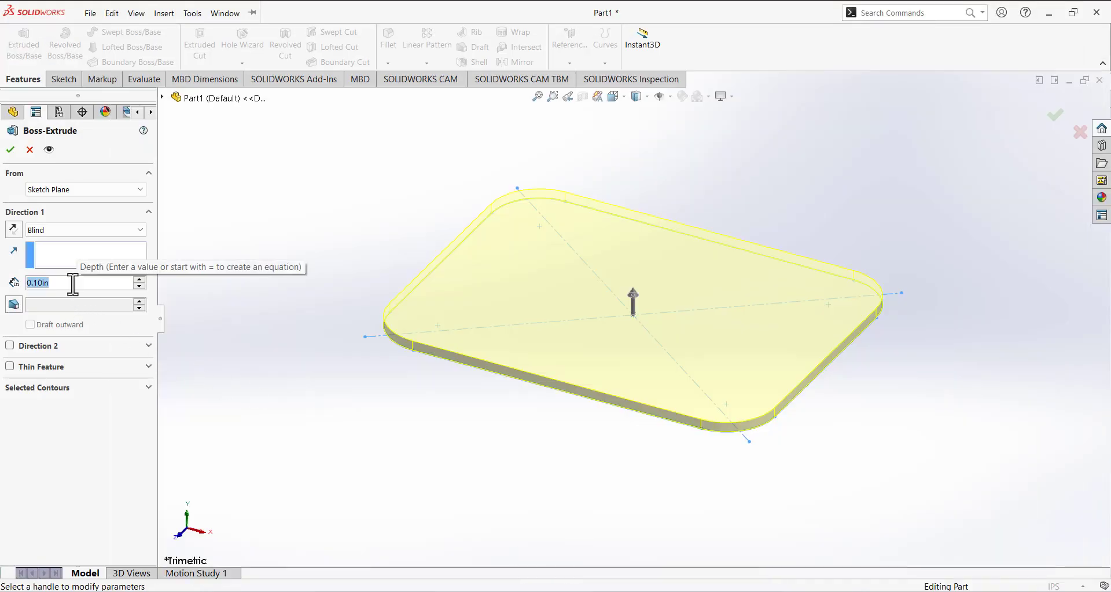
type(".5")
key("Return")
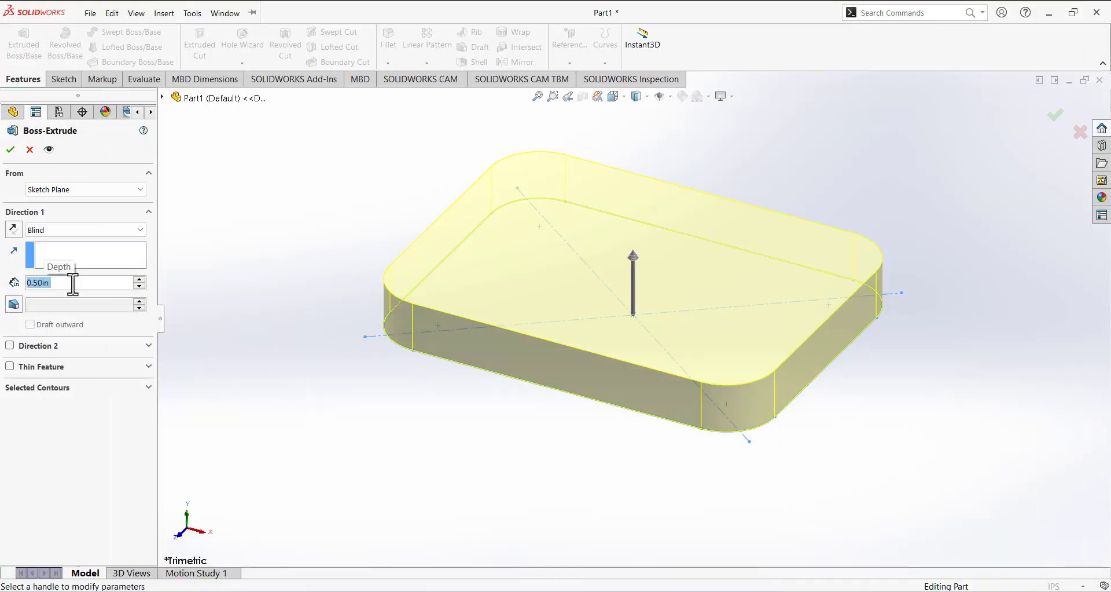
left_click(11, 149)
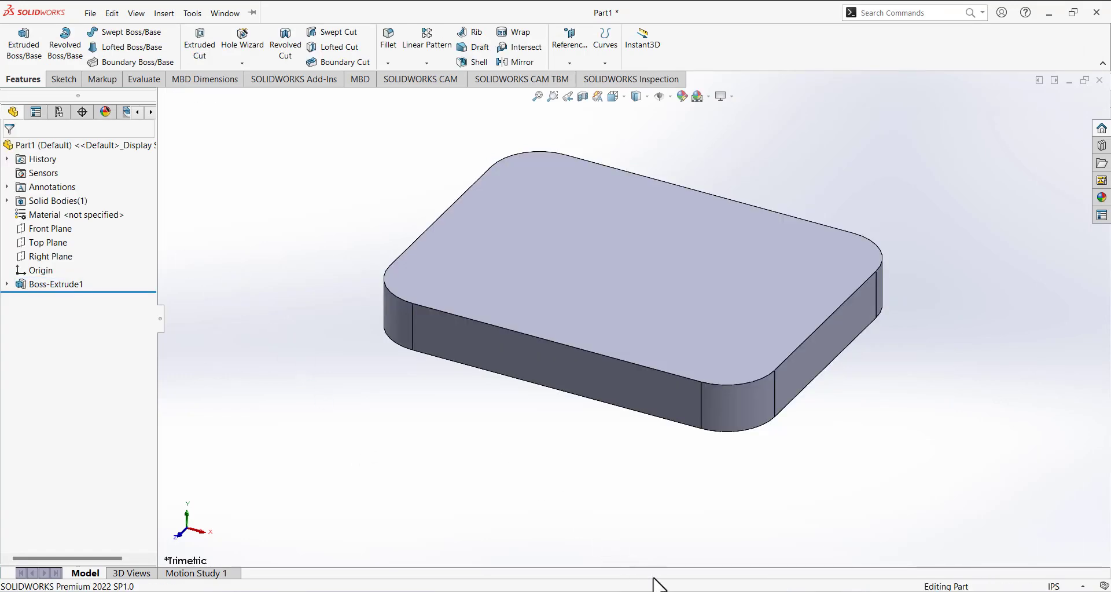
key("alt+Tab")
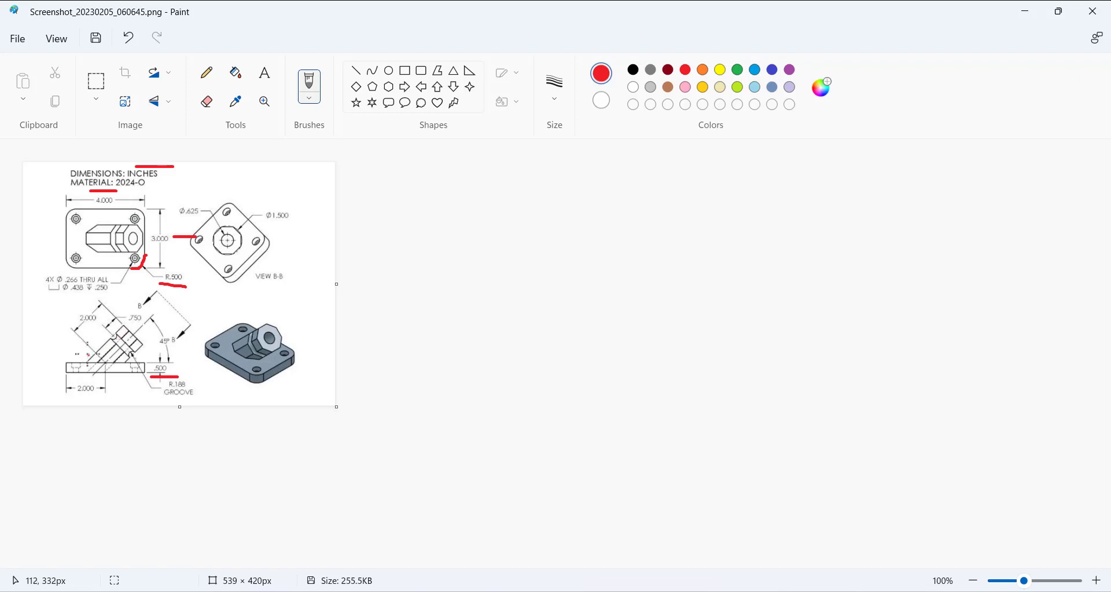
Mark the angled boss, hex boss, 2.000 dimension and VIEW B-B in red.
mouse_move(77, 347)
left_mouse_down()
mouse_move(105, 370)
mouse_move(136, 366)
mouse_move(137, 323)
mouse_move(121, 316)
mouse_move(80, 346)
left_mouse_up()
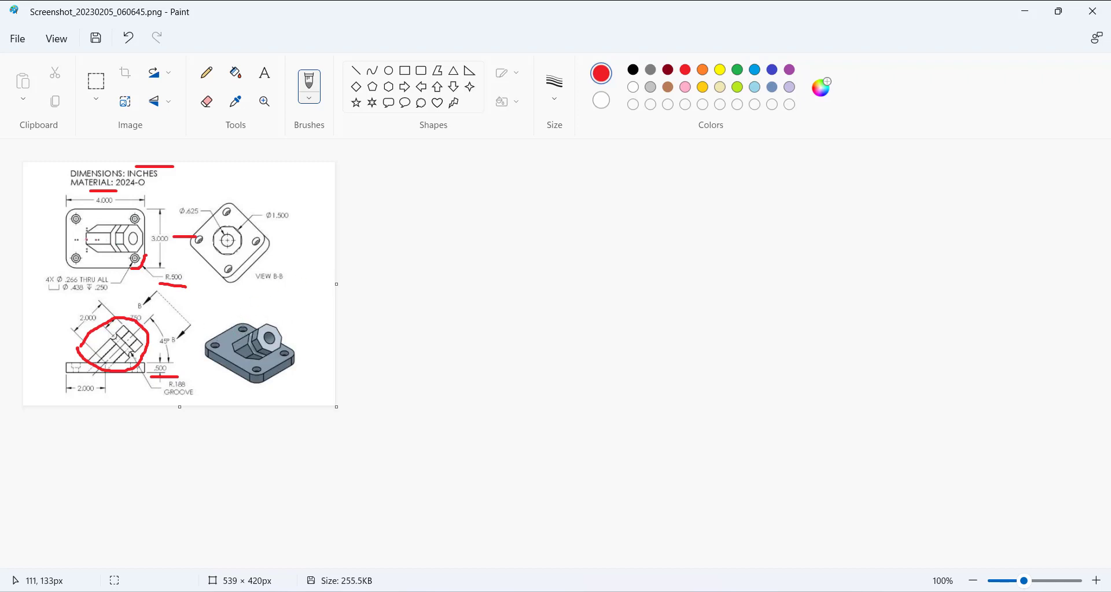
mouse_move(102, 240)
left_mouse_down()
mouse_move(127, 242)
mouse_move(102, 240)
mouse_move(101, 217)
mouse_move(56, 234)
mouse_move(154, 240)
left_mouse_up()
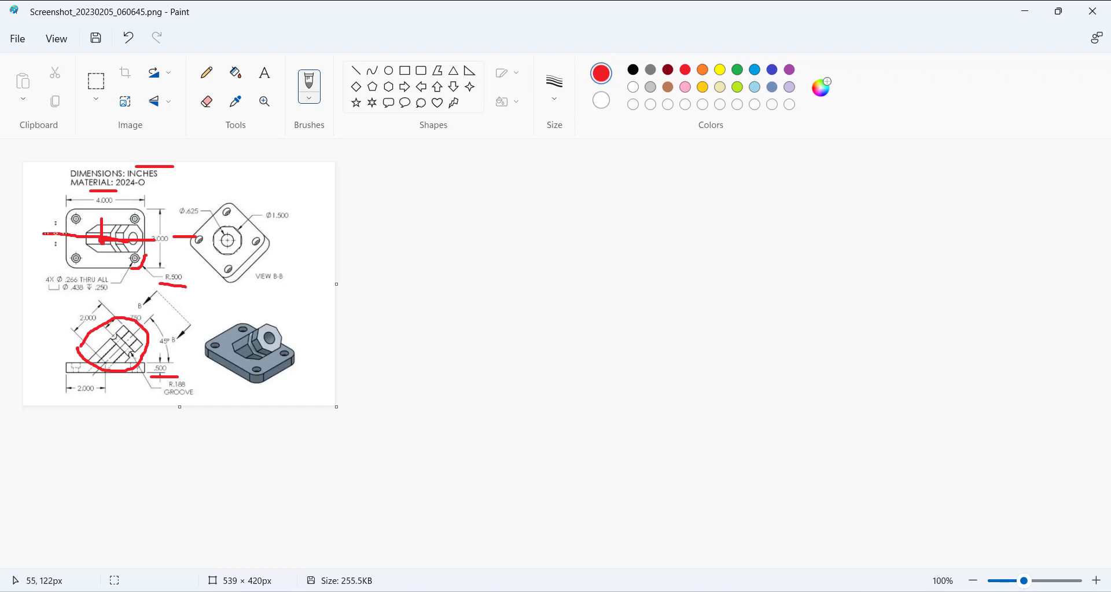
left_click_drag(53, 234, 90, 239)
left_click_drag(106, 362, 135, 337)
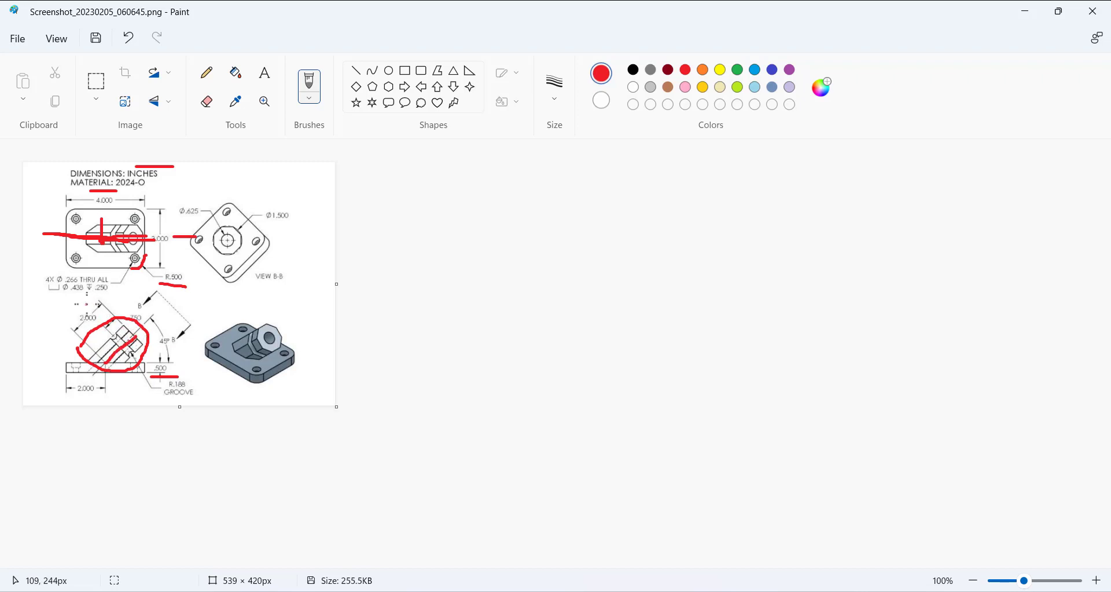
mouse_move(86, 304)
left_mouse_down()
mouse_move(77, 323)
mouse_move(104, 326)
mouse_move(86, 306)
left_mouse_up()
mouse_move(214, 279)
left_mouse_down()
mouse_move(228, 245)
mouse_move(241, 246)
mouse_move(231, 254)
left_mouse_up()
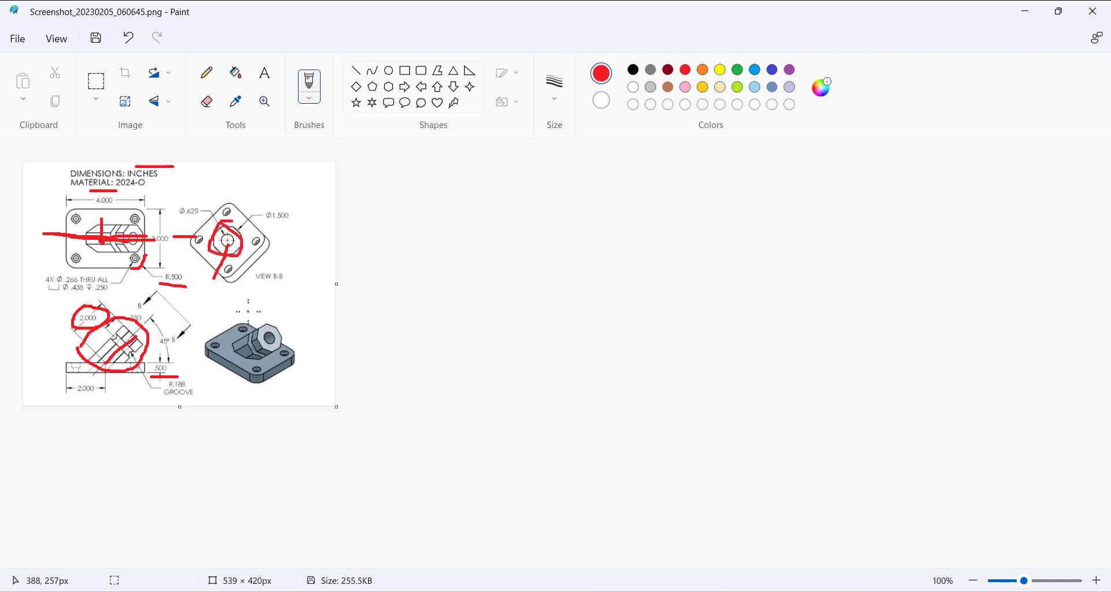
left_click_drag(220, 319, 271, 293)
mouse_move(270, 283)
left_mouse_down()
mouse_move(283, 306)
mouse_move(299, 297)
mouse_move(294, 271)
left_mouse_up()
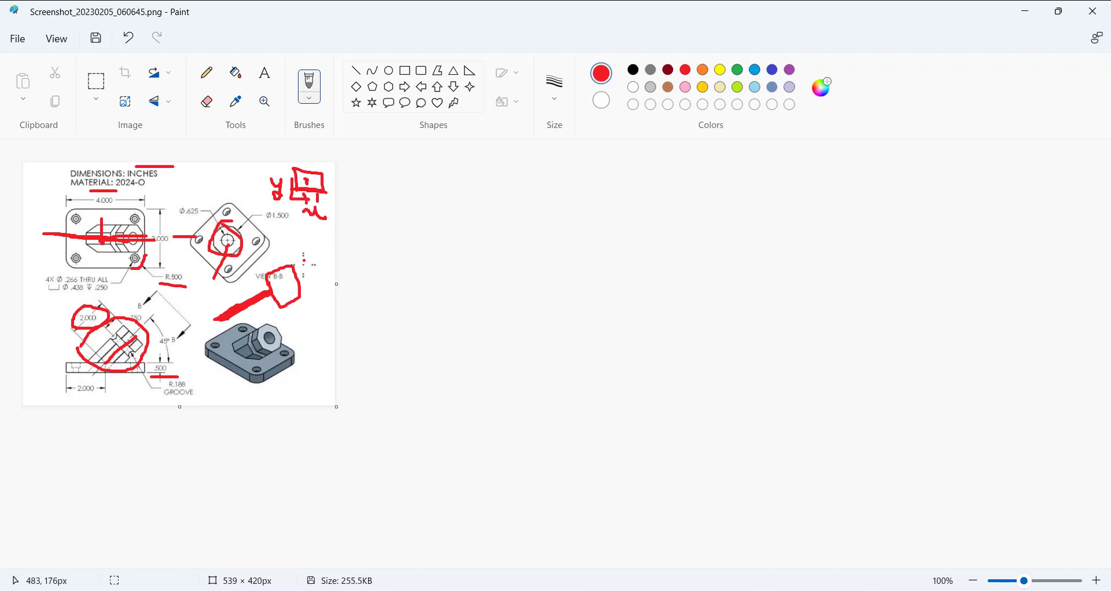
left_click_drag(251, 289, 224, 308)
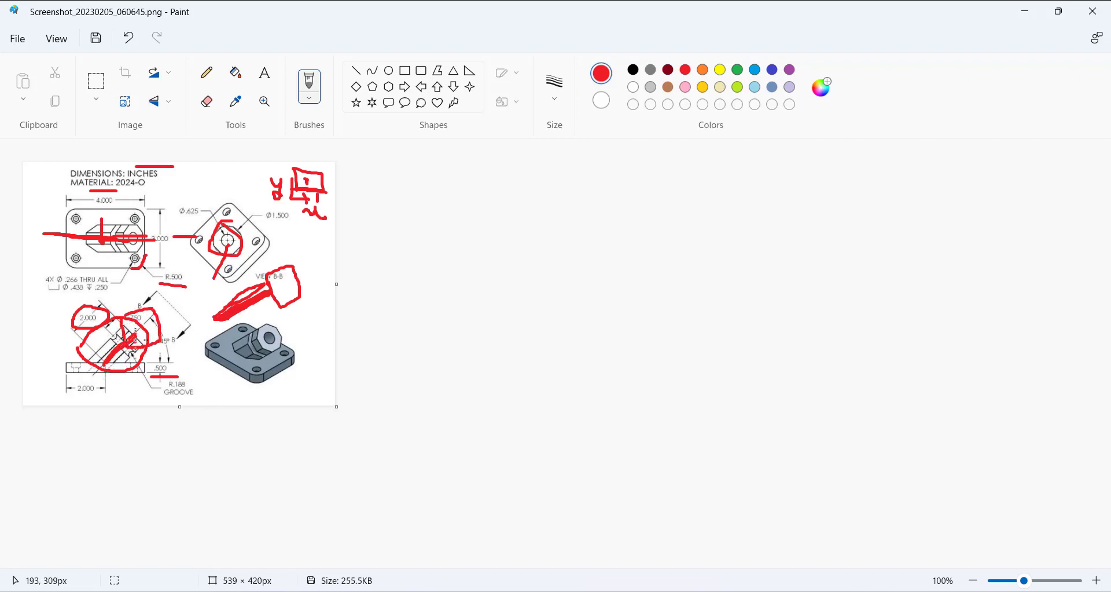
mouse_move(113, 358)
left_mouse_down()
mouse_move(164, 322)
mouse_move(100, 362)
left_mouse_up()
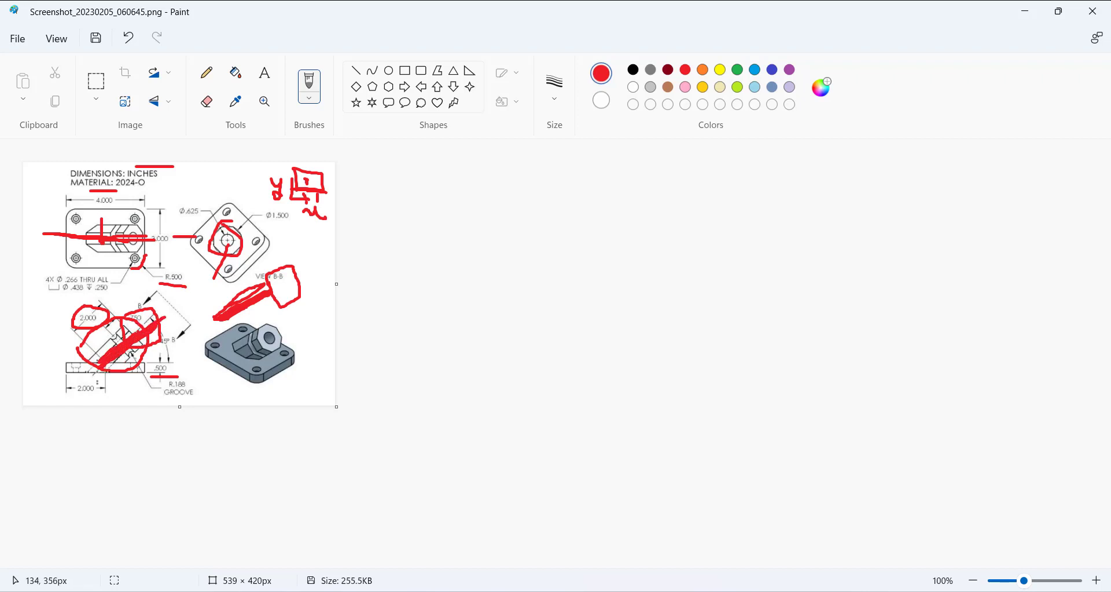
Undo all the red markup, then draw one red stroke across the part outline.
left_click(128, 38)
left_click(128, 37)
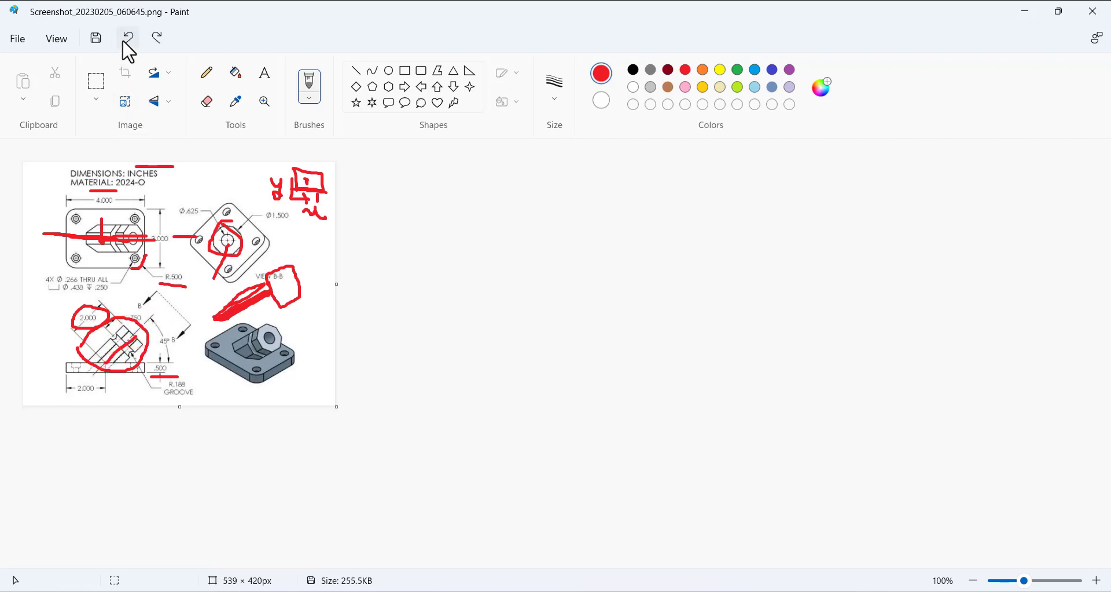
left_click(128, 37)
left_click(128, 37)
left_click(128, 38)
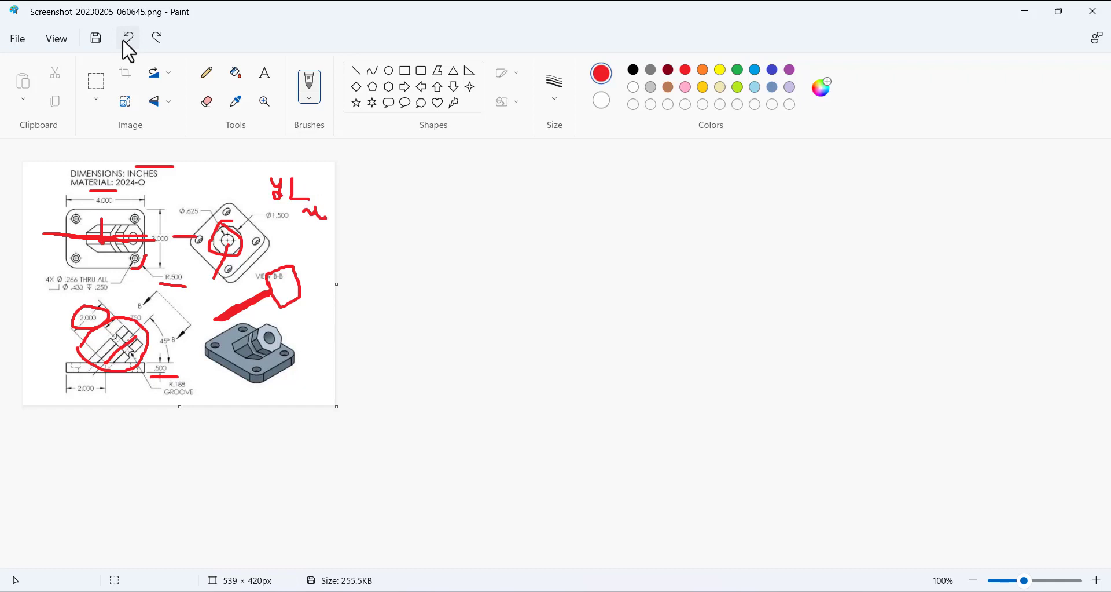
left_click(128, 37)
left_click(128, 37)
left_click(128, 37)
left_click(128, 37)
left_click(128, 38)
left_click(128, 38)
left_click(128, 38)
left_click(127, 38)
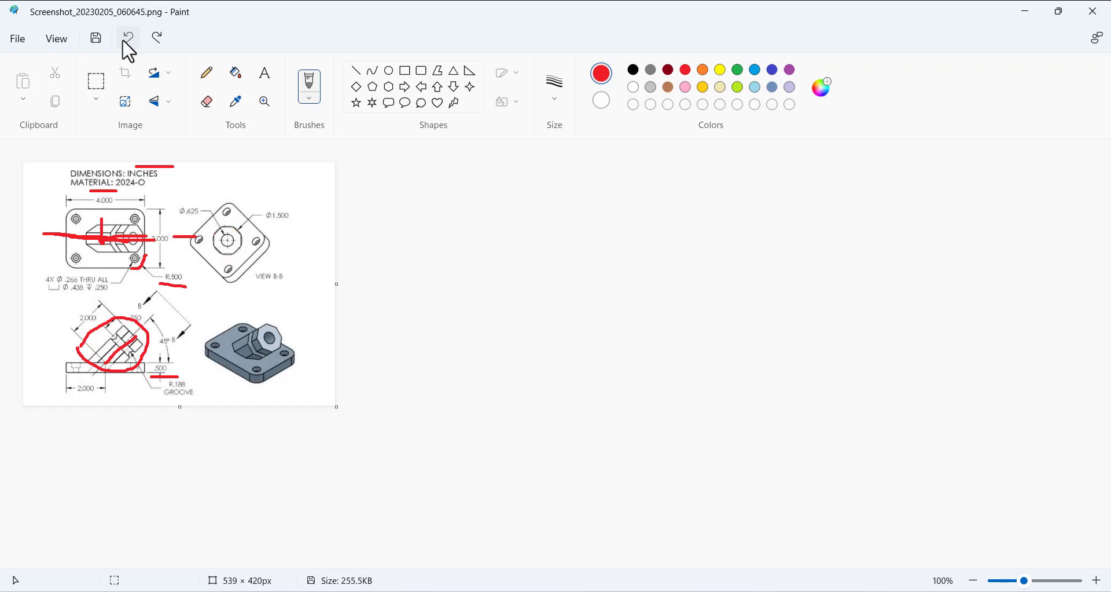
left_click(128, 37)
left_click(128, 38)
left_click(127, 38)
left_click(128, 38)
left_click(128, 37)
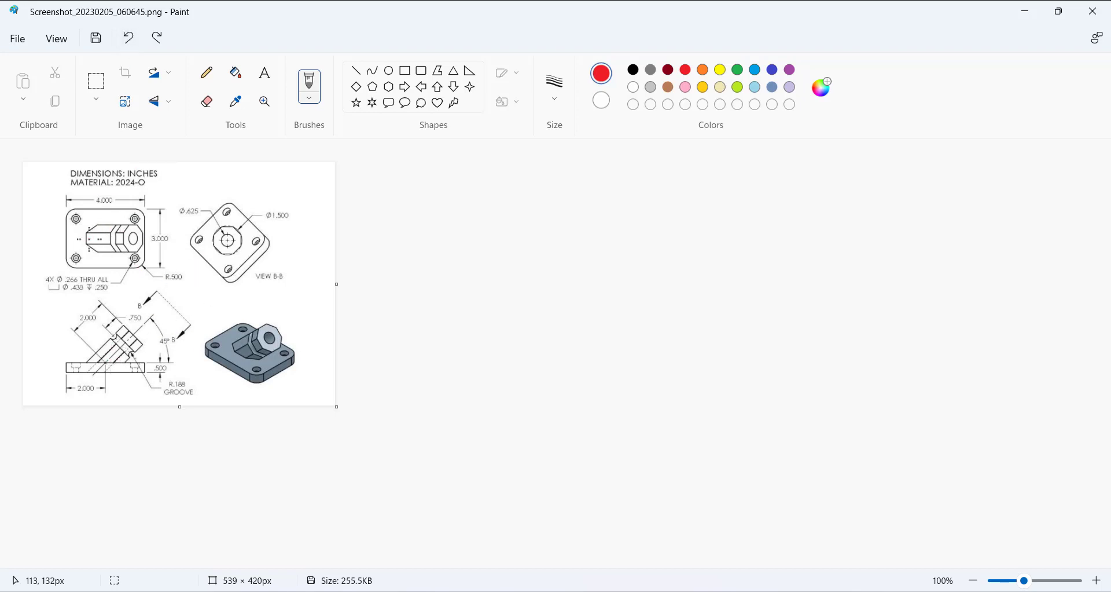
left_click_drag(127, 242, 162, 242)
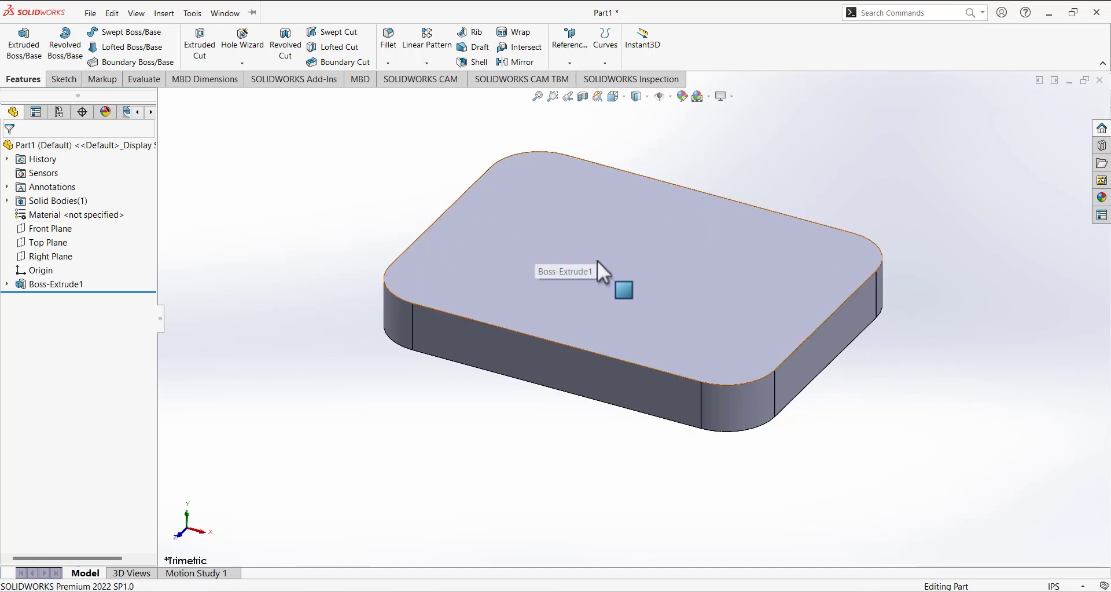
Reopen Boss-Extrude1's sketch to check it, exit unchanged, and select the Front Plane.
left_click(75, 284)
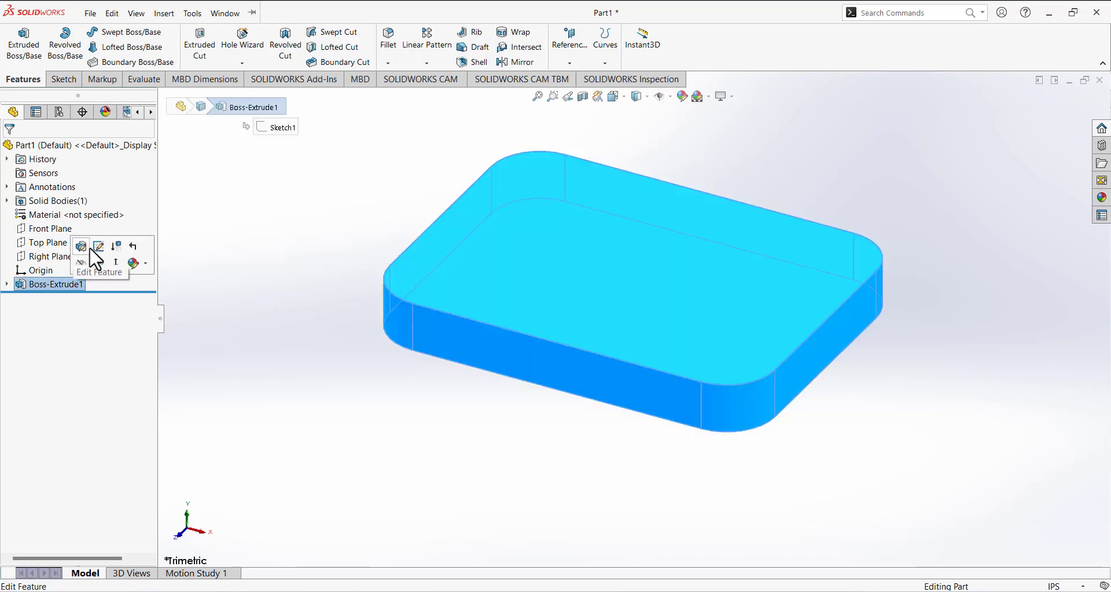
left_click(96, 249)
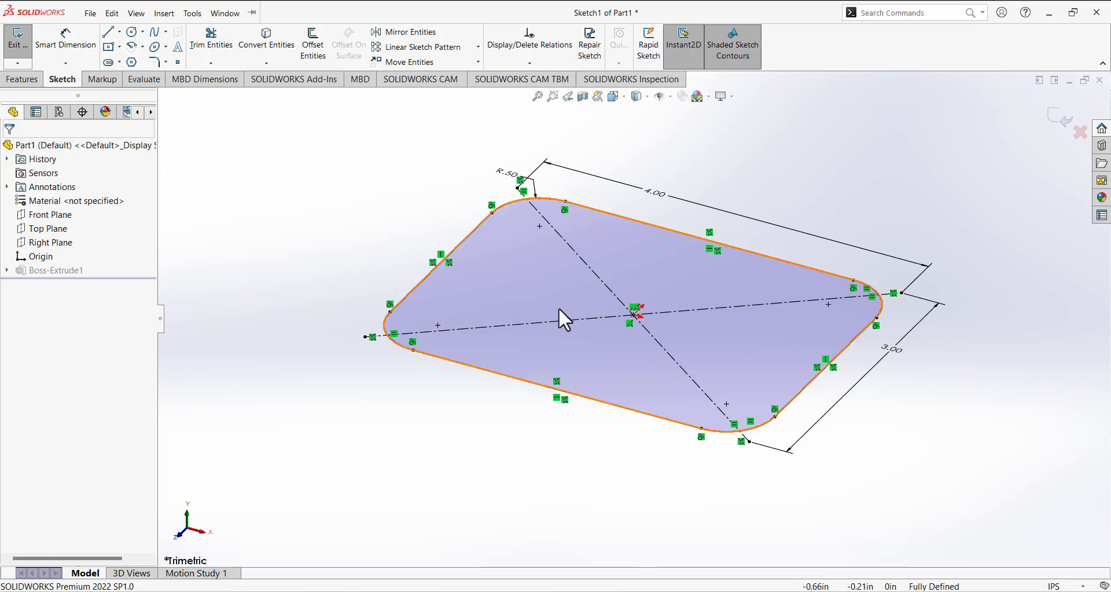
left_click(18, 42)
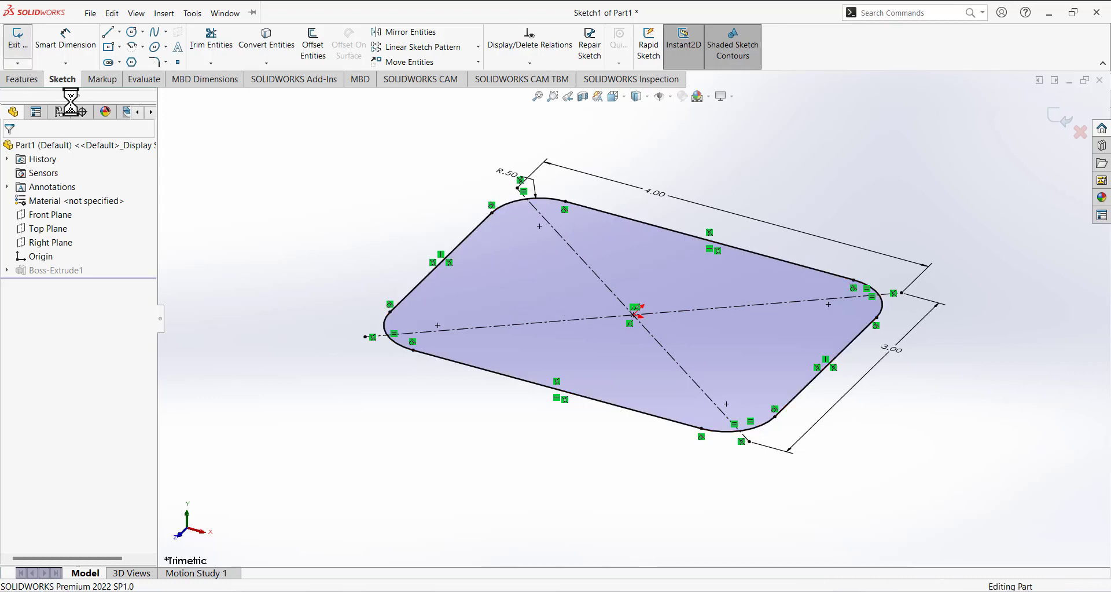
left_click(50, 229)
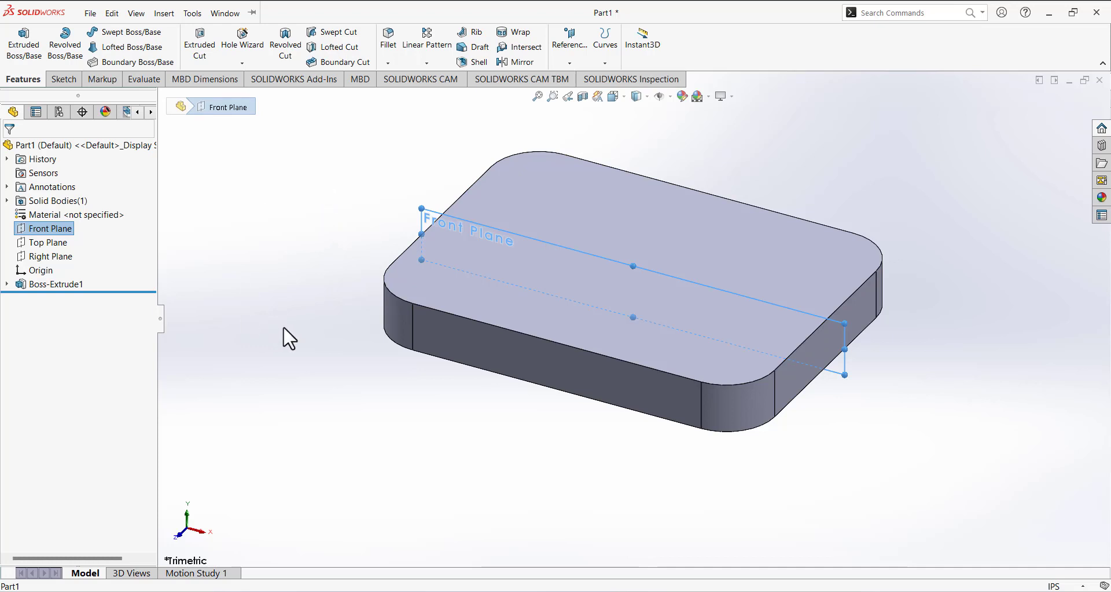
left_click(64, 79)
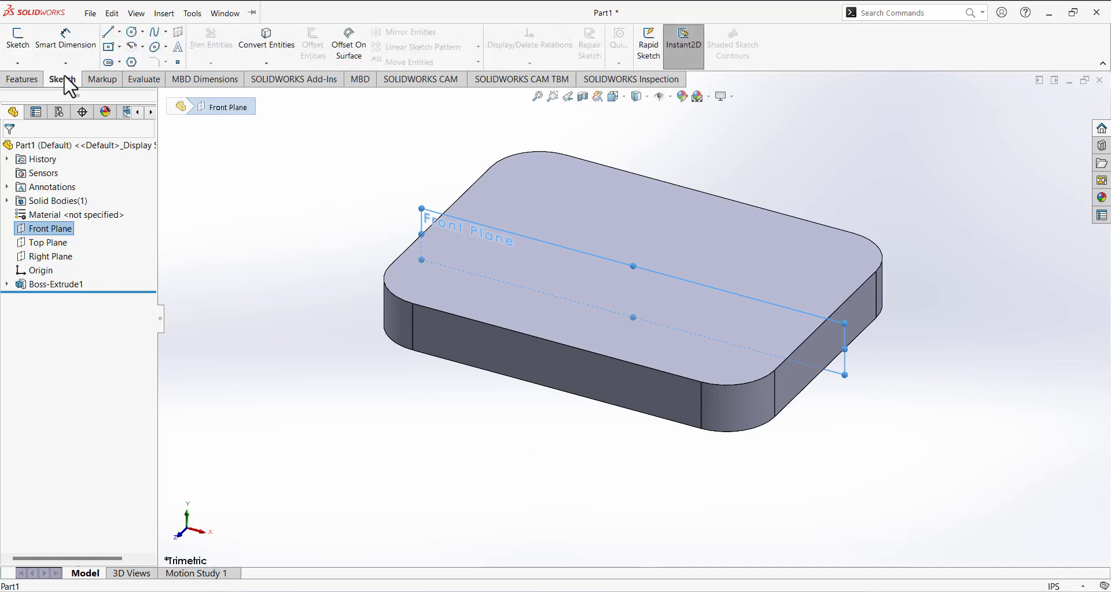
left_click(110, 46)
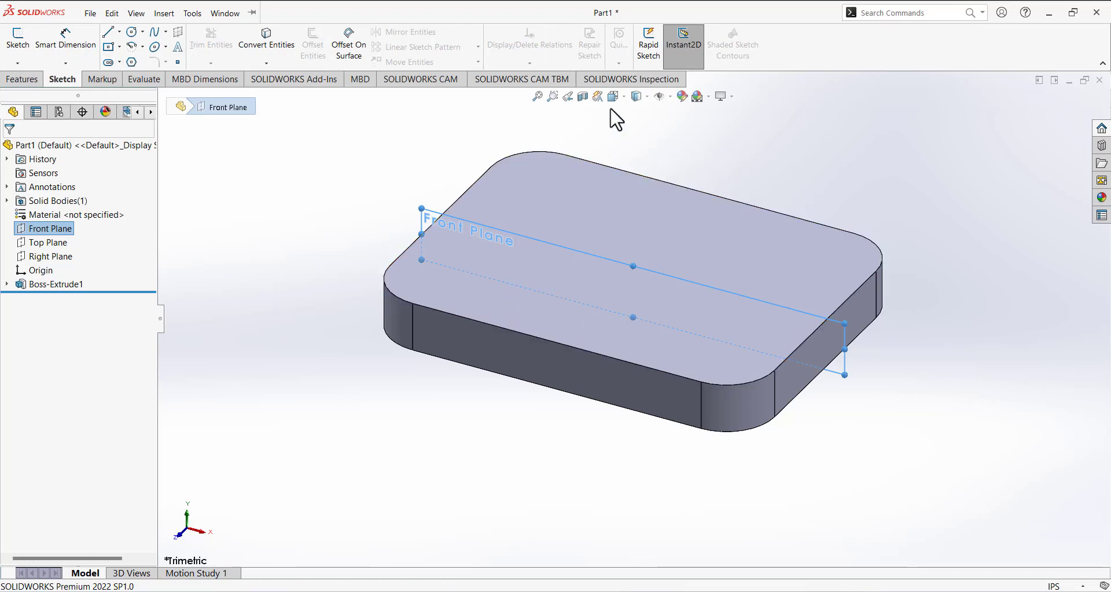
left_click(26, 79)
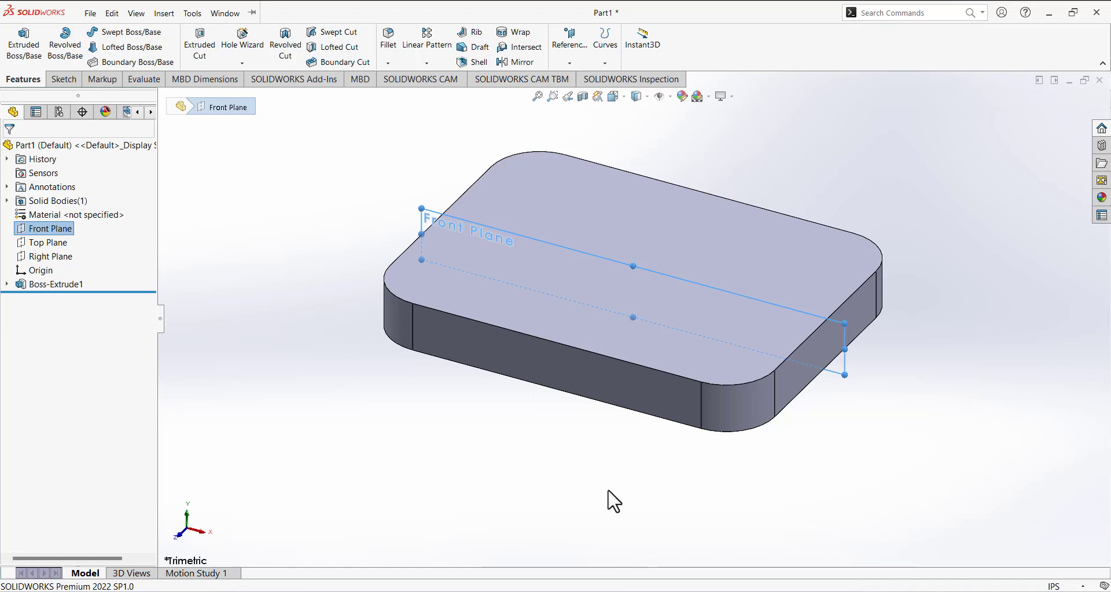
left_click(665, 584)
Start a sketch on the Front Plane and view it Normal To.
right_click(57, 228)
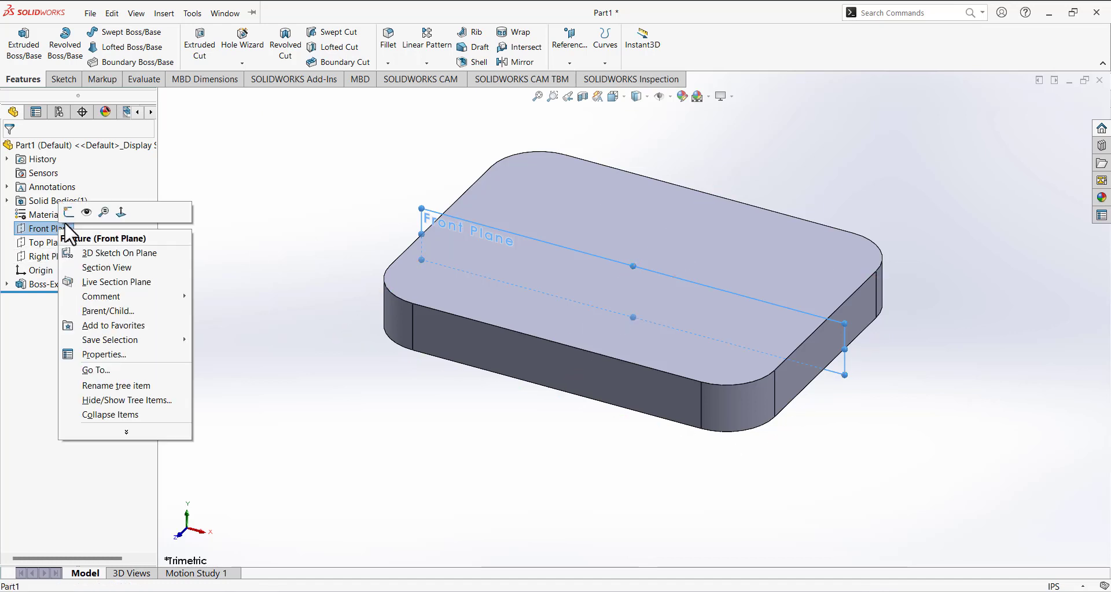
left_click(64, 220)
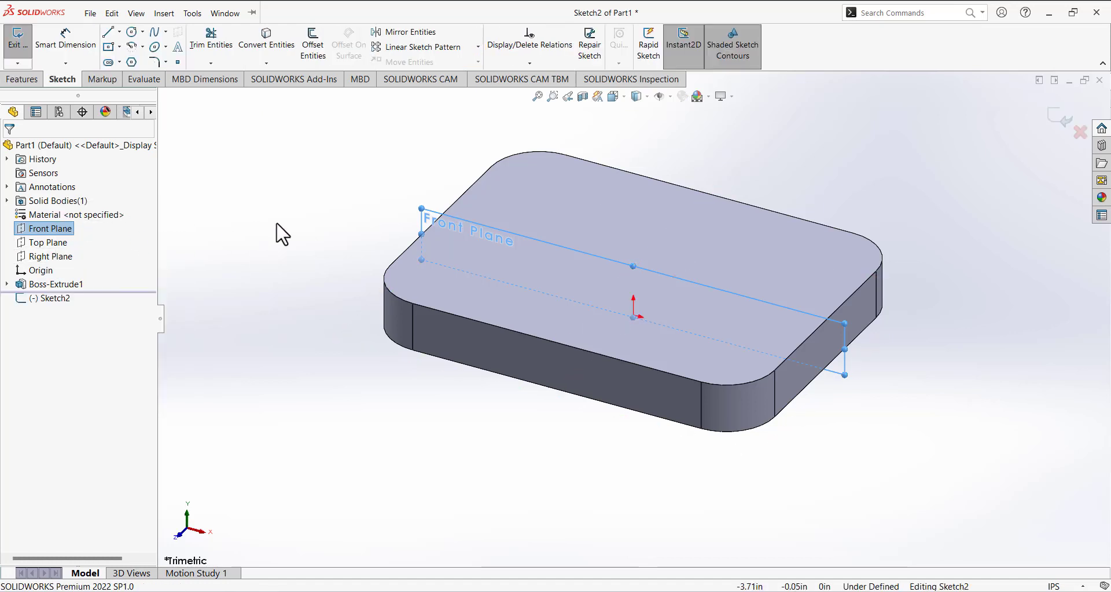
left_click(617, 97)
left_click(679, 162)
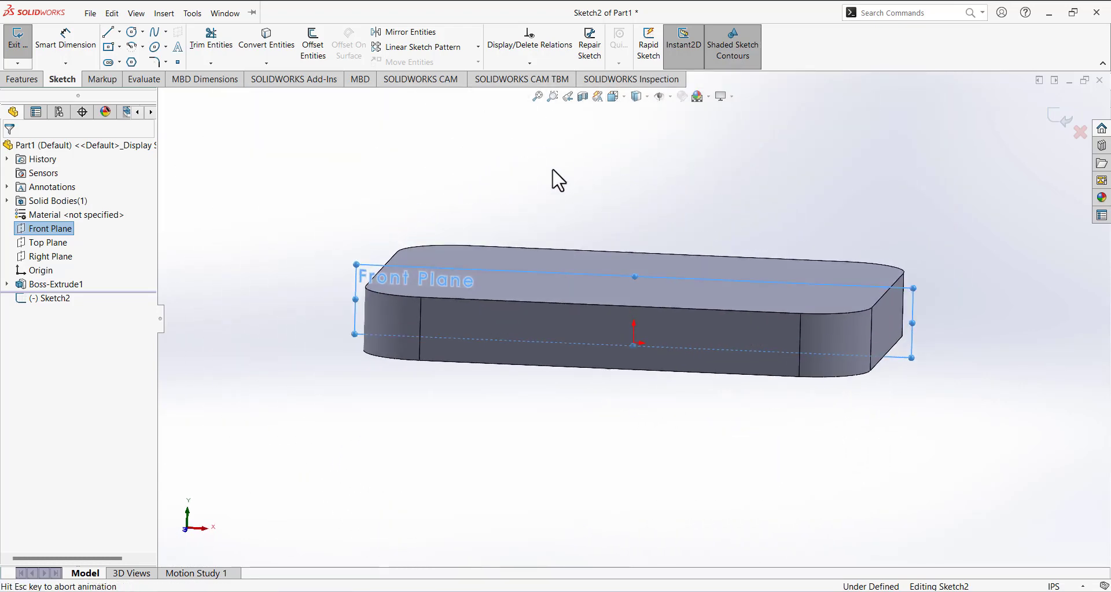
Draw an angled centerline rising up-right from the plate's top-edge midpoint.
left_click(119, 32)
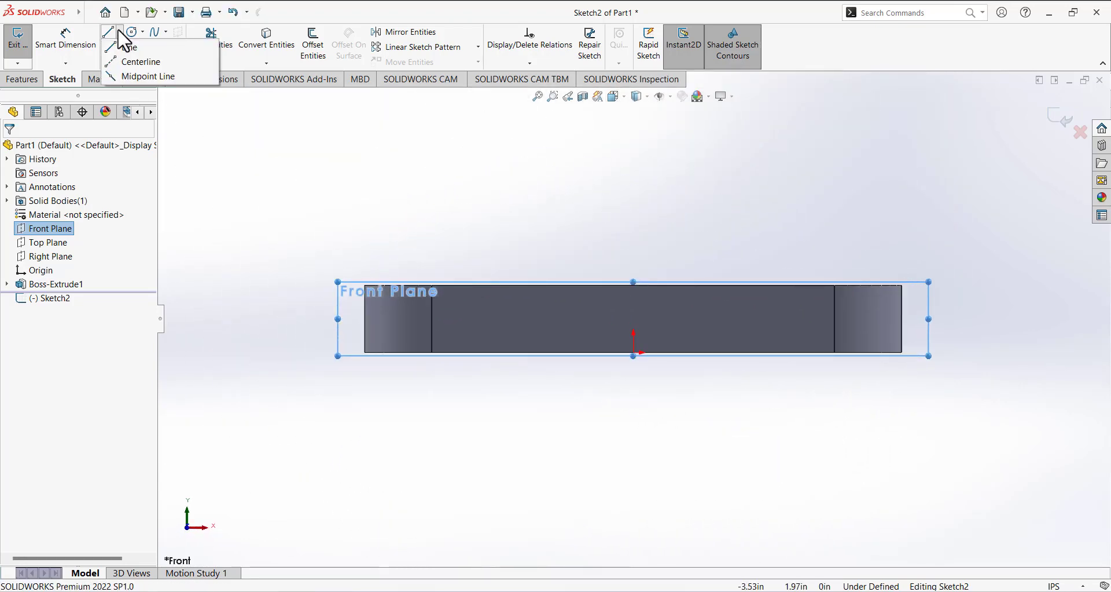
left_click(131, 58)
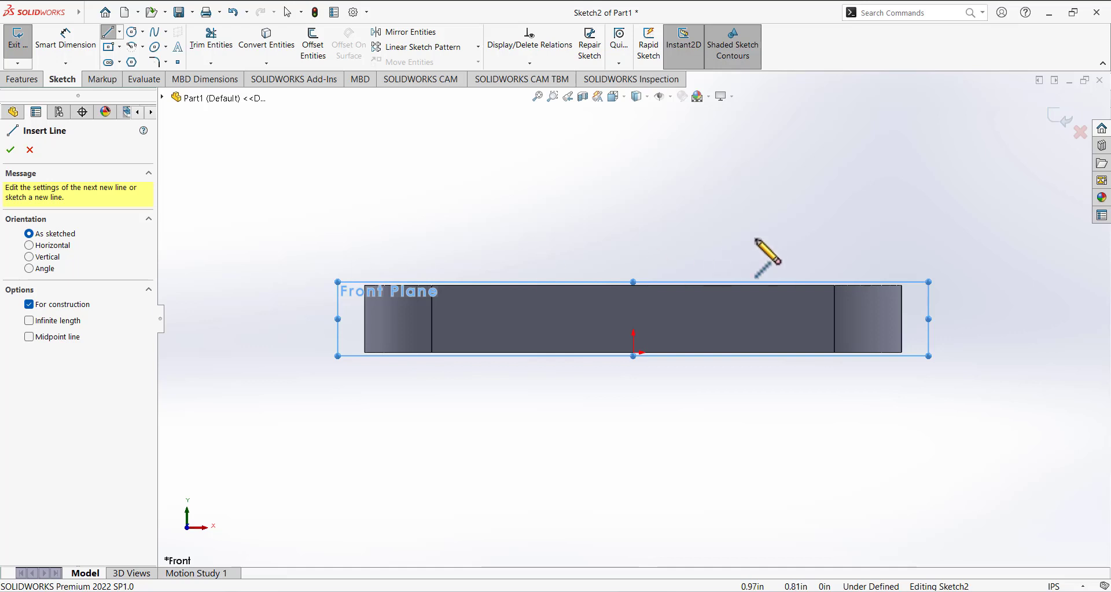
scroll(636, 301, "up", 2)
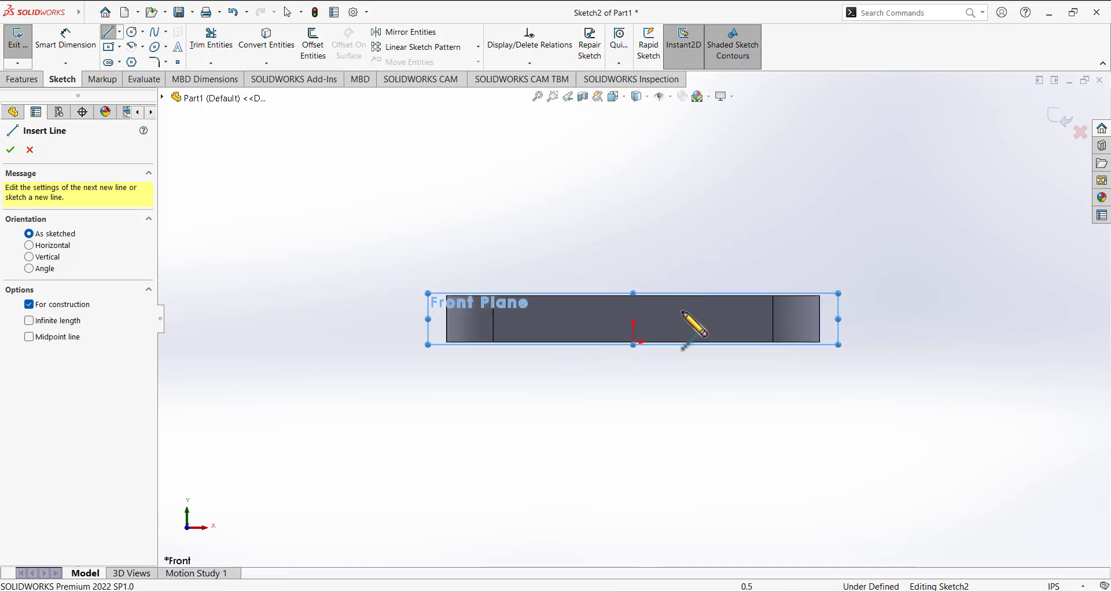
scroll(637, 278, "down", 5)
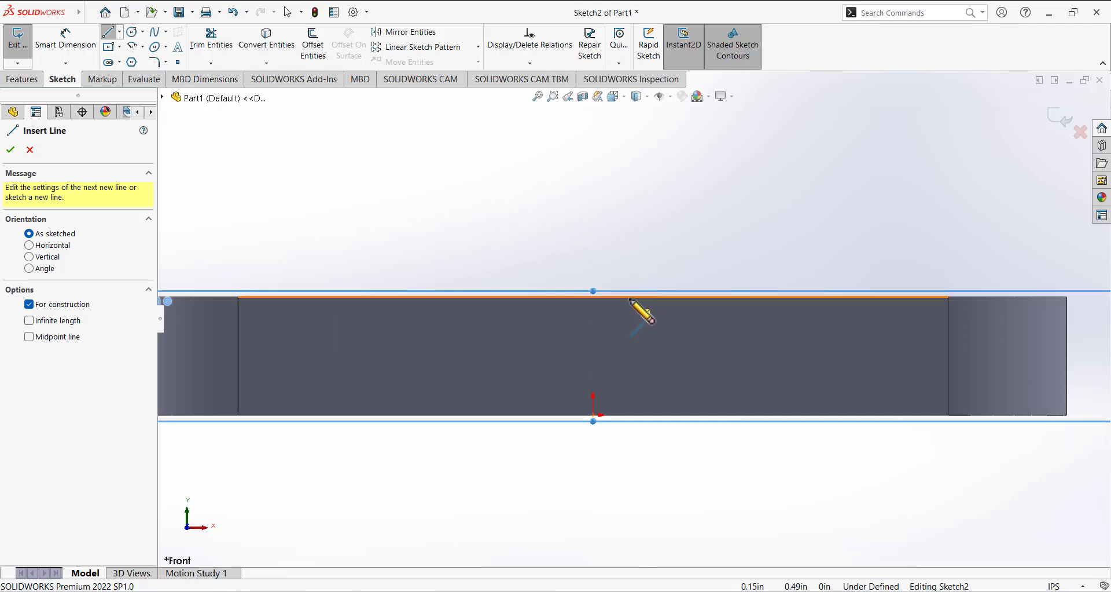
left_click(593, 293)
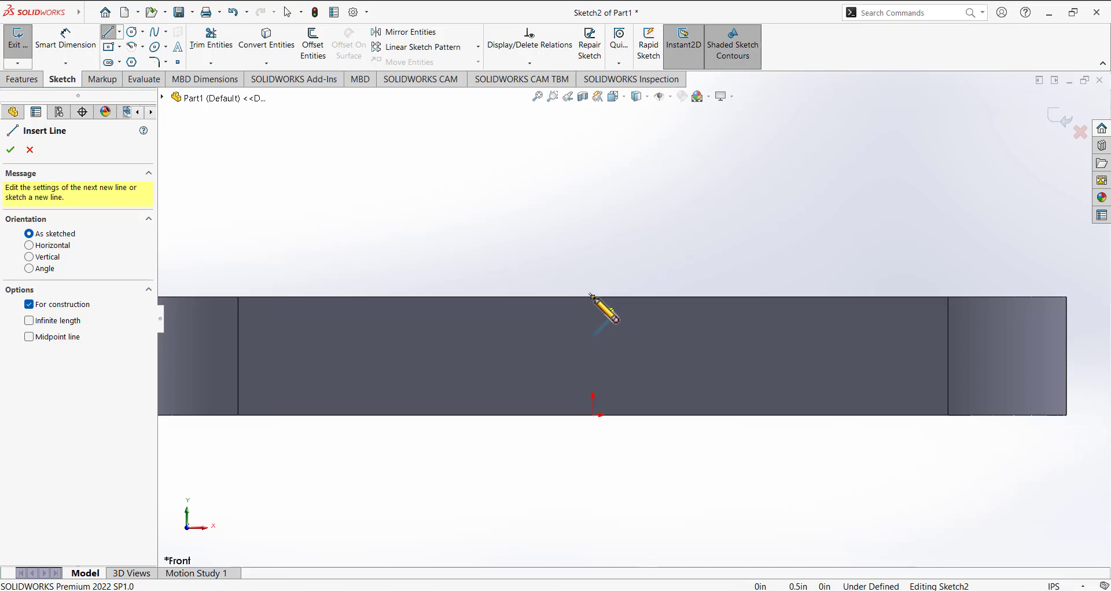
left_click(829, 128)
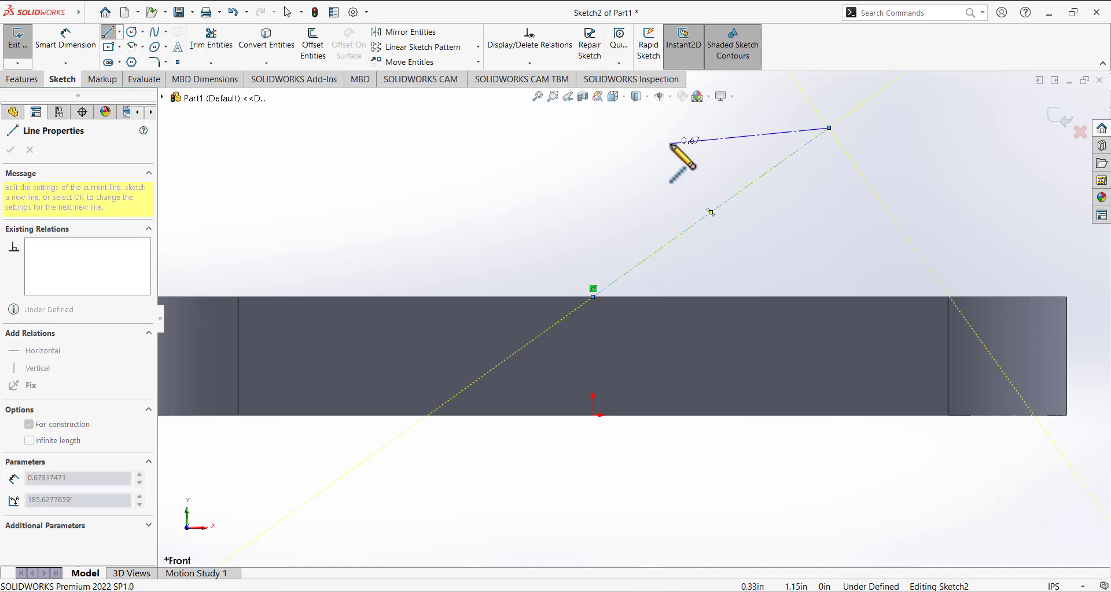
right_click(677, 148)
left_click(692, 153)
scroll(613, 185, "down", 2)
scroll(614, 190, "up", 5)
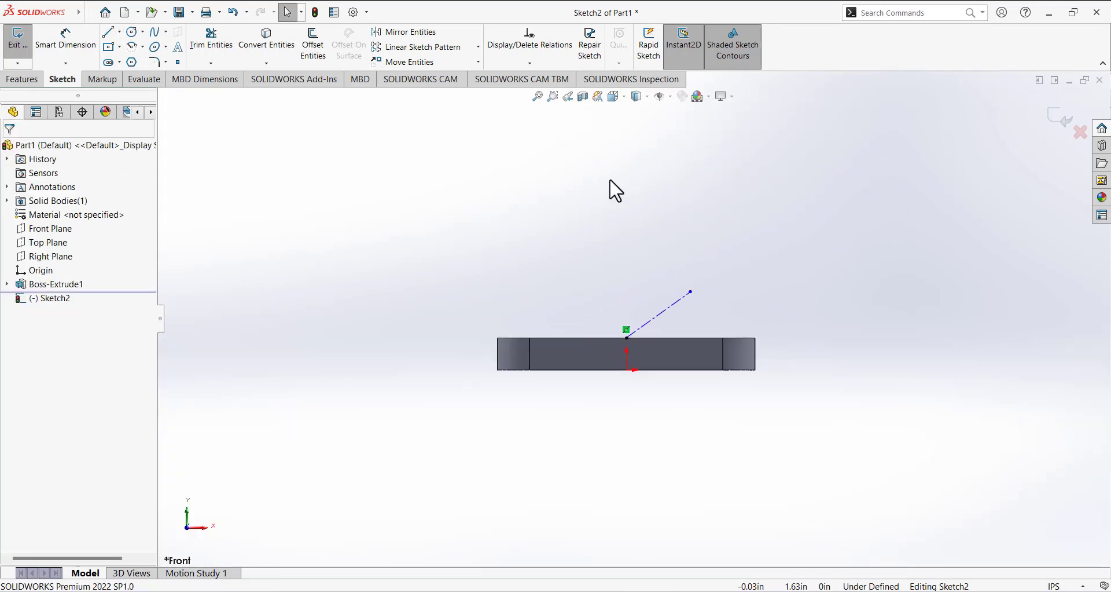
Add a Midpoint relation between the centerline's lower end and the plate's top edge.
scroll(758, 313, "down", 3)
scroll(524, 354, "down", 2)
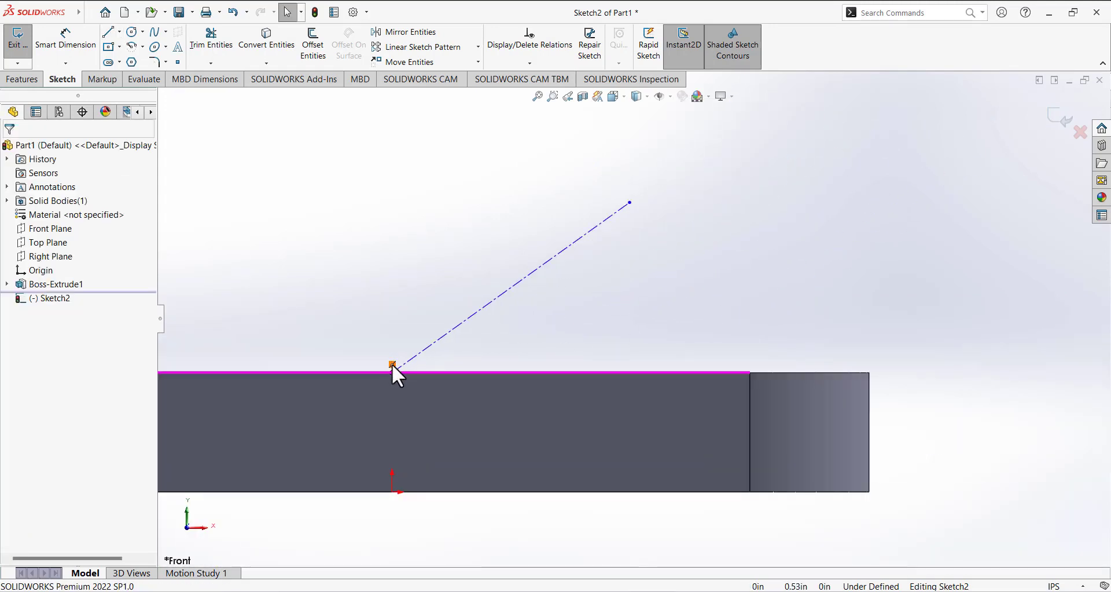
left_click_drag(392, 365, 392, 372)
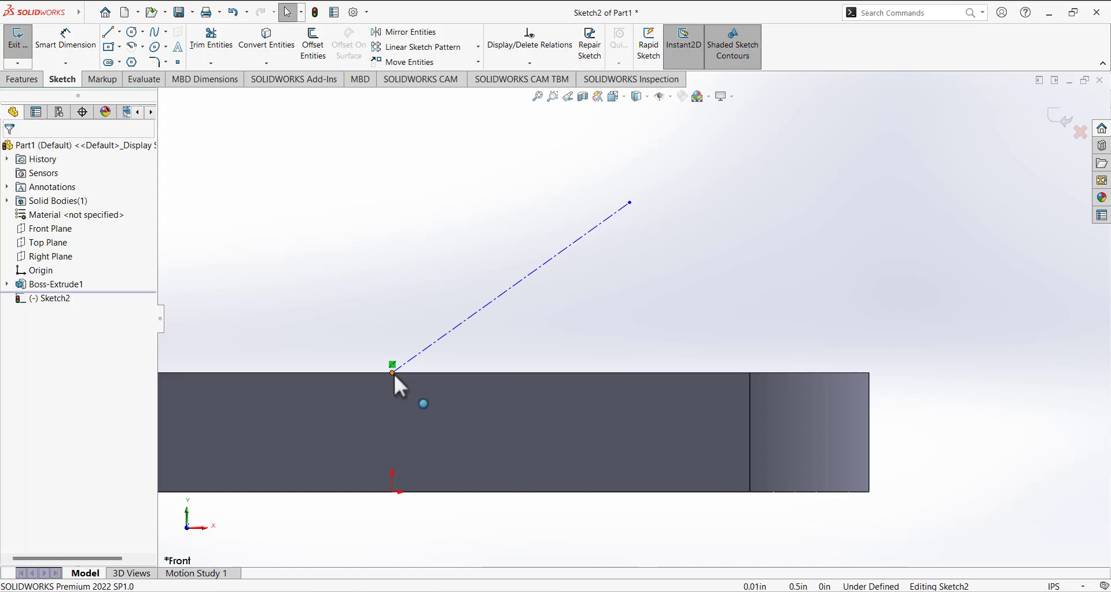
left_click(530, 62)
left_click(533, 92)
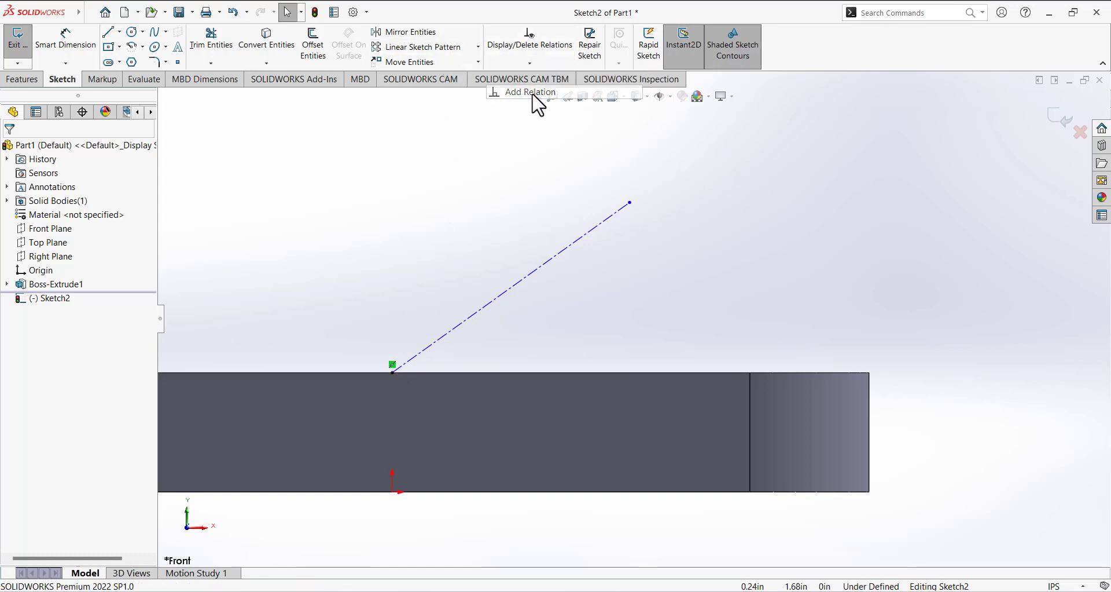
left_click(426, 373)
left_click(393, 373)
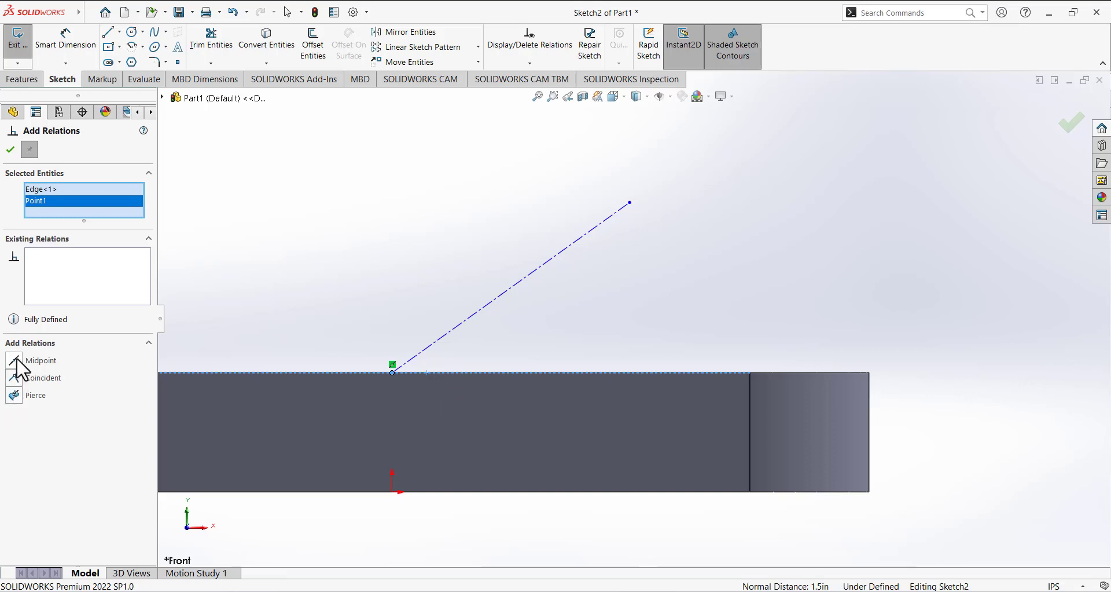
left_click(10, 149)
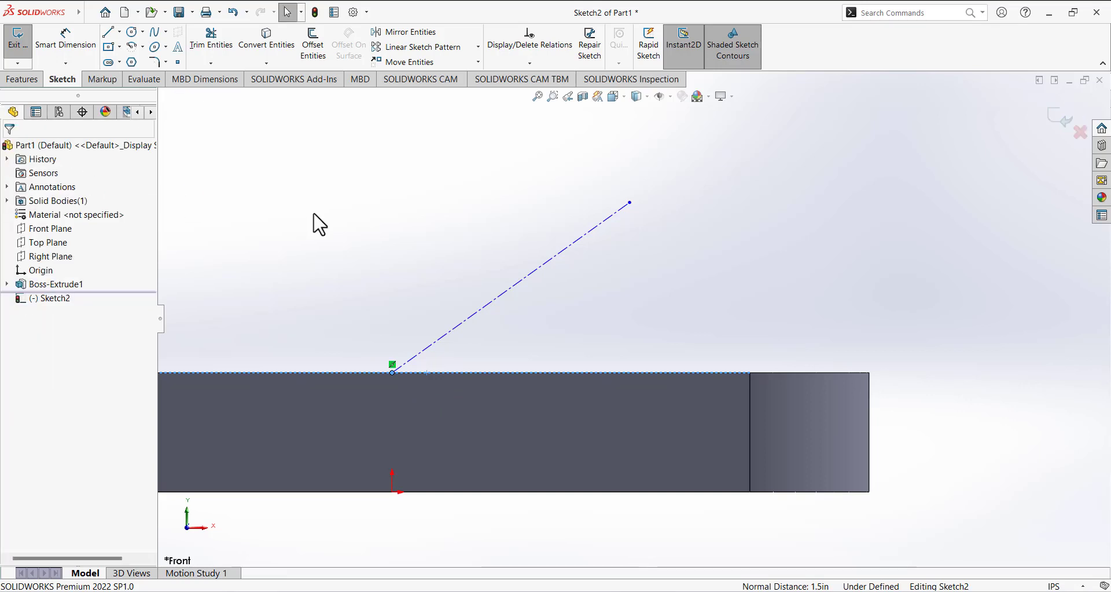
left_click(75, 51)
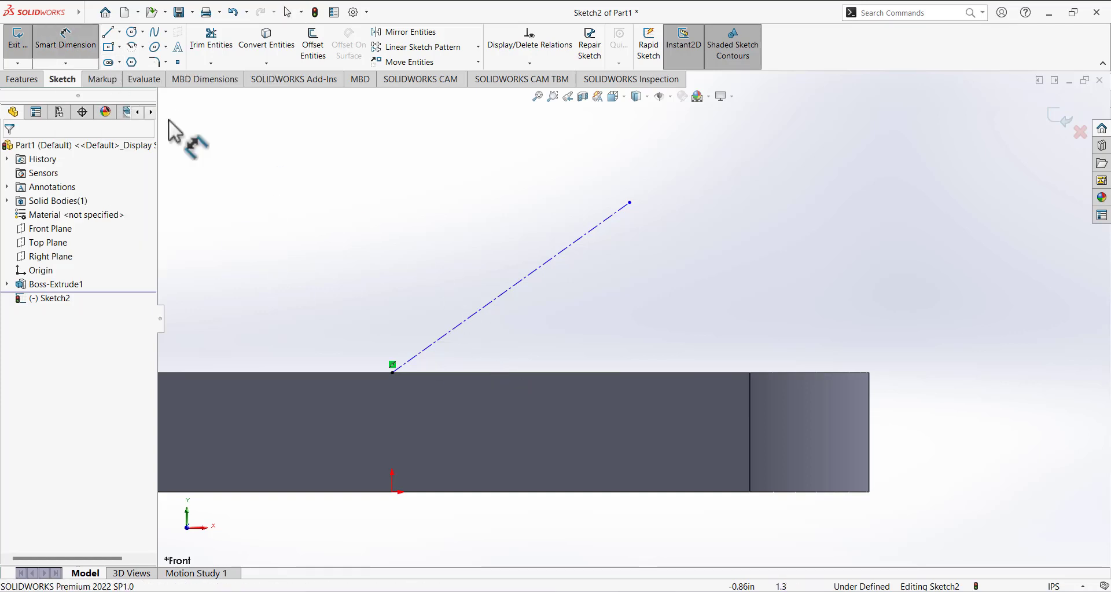
left_click(670, 589)
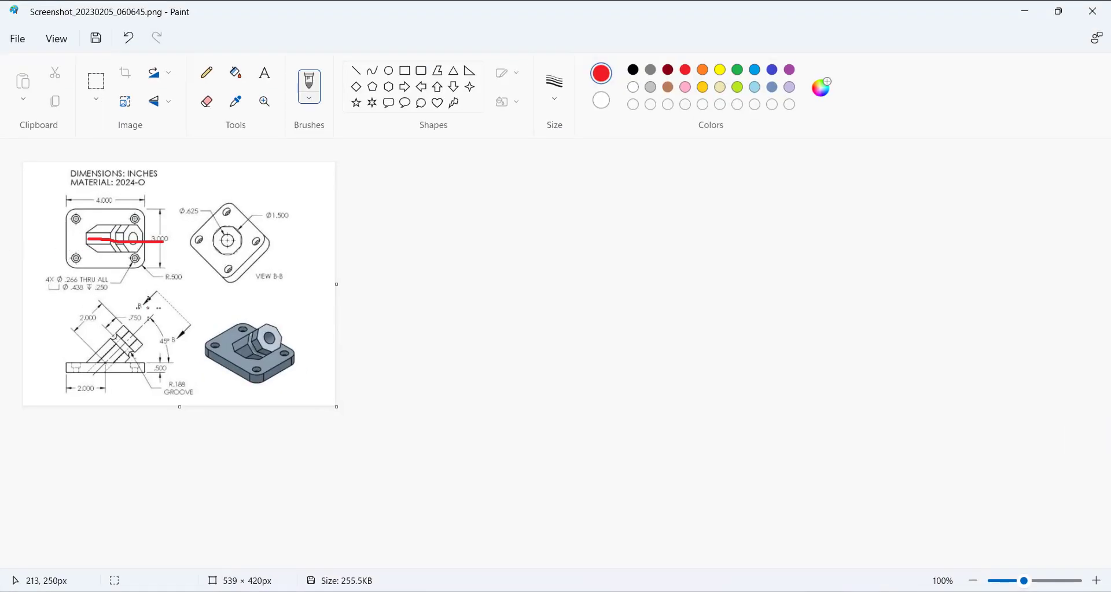
Trace the angled boss in red on the reference drawing, then pick Sketch2's construction line to dimension.
mouse_move(89, 305)
left_mouse_down()
mouse_move(72, 322)
mouse_move(98, 310)
left_mouse_up()
left_click_drag(105, 364, 141, 327)
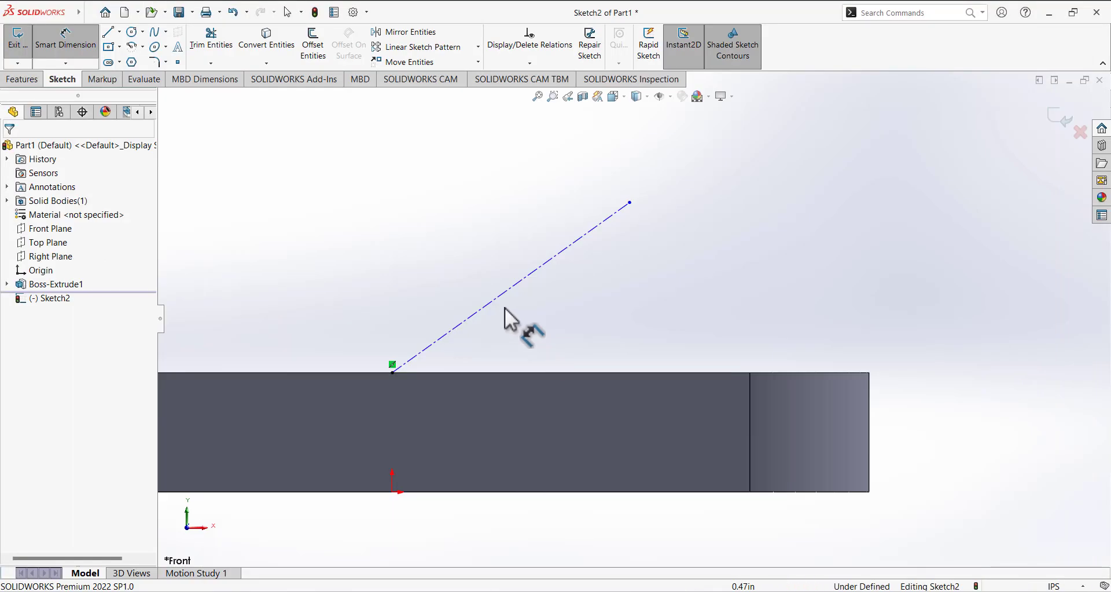
left_click(498, 298)
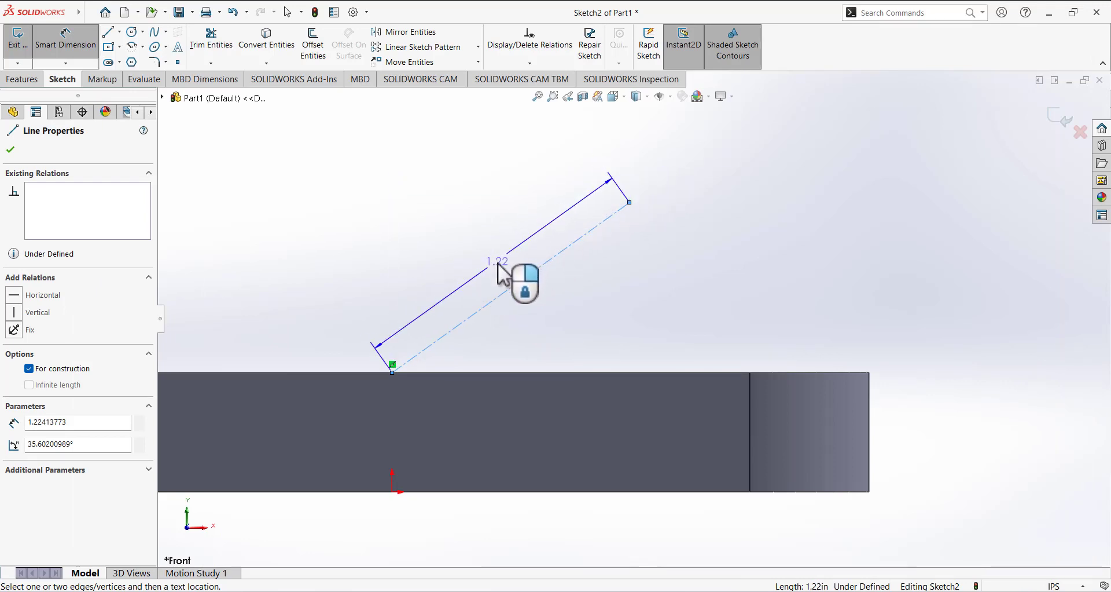
Dimension the construction line to 2.00 in long and 45° to the plate's top edge.
left_click(470, 287)
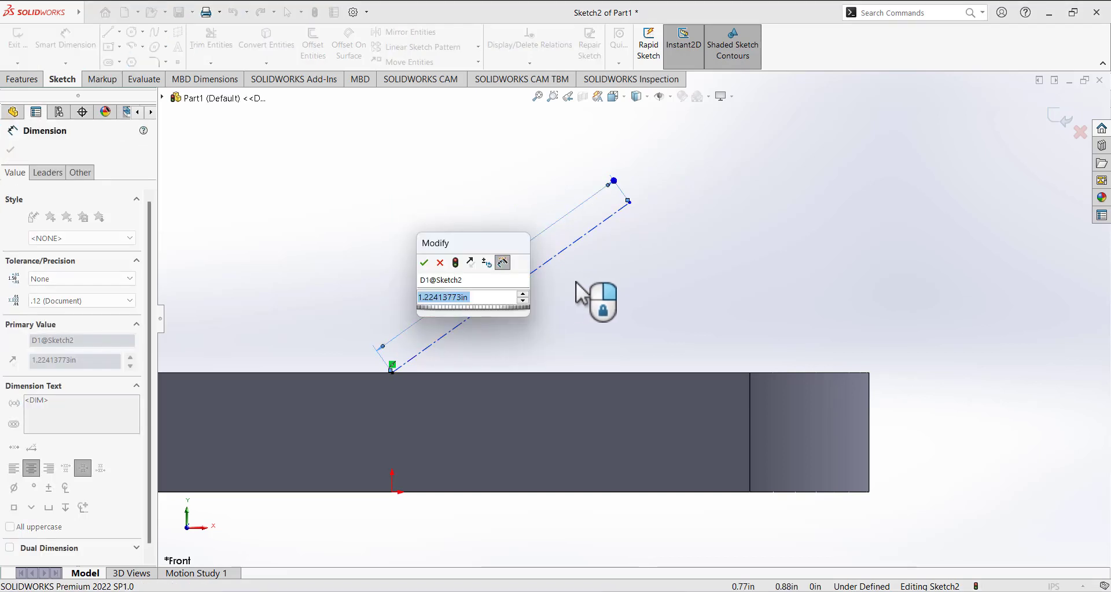
type("2")
key("Return")
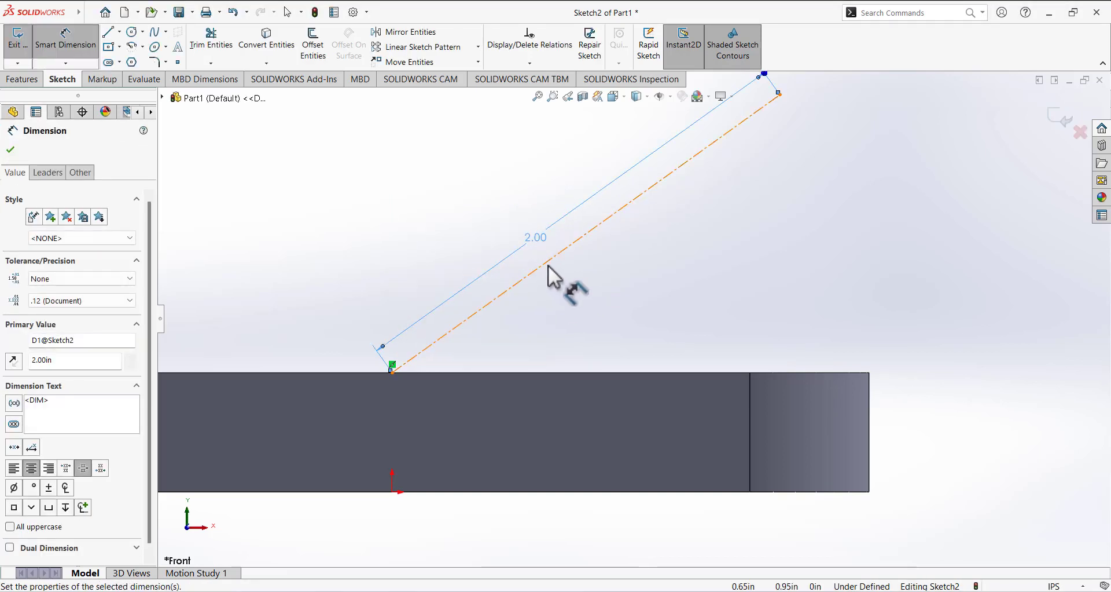
left_click(553, 282)
left_click(588, 373)
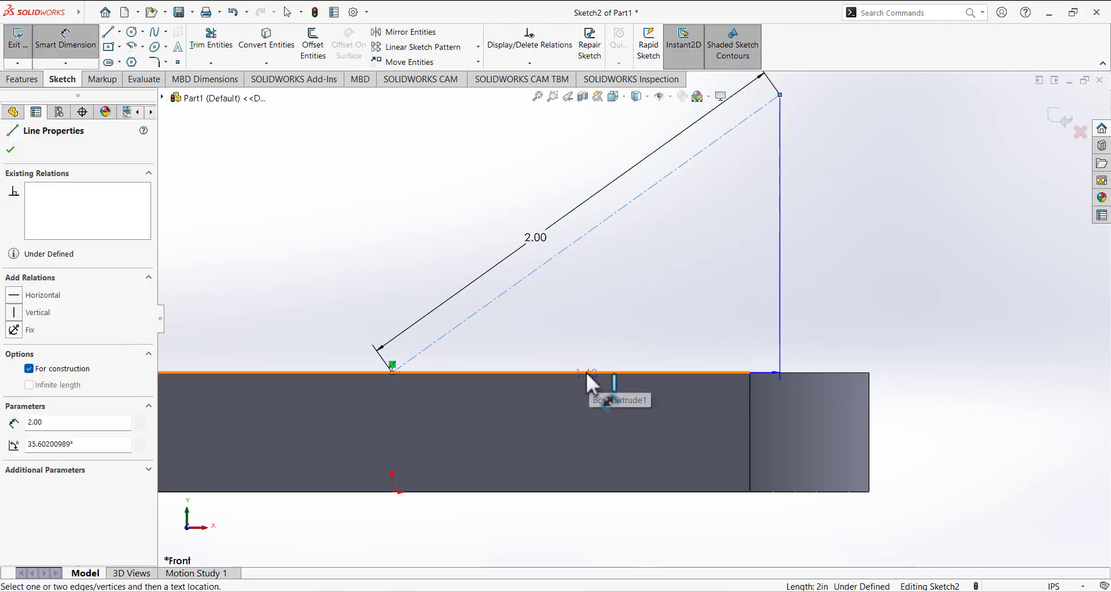
left_click(637, 301)
type("45")
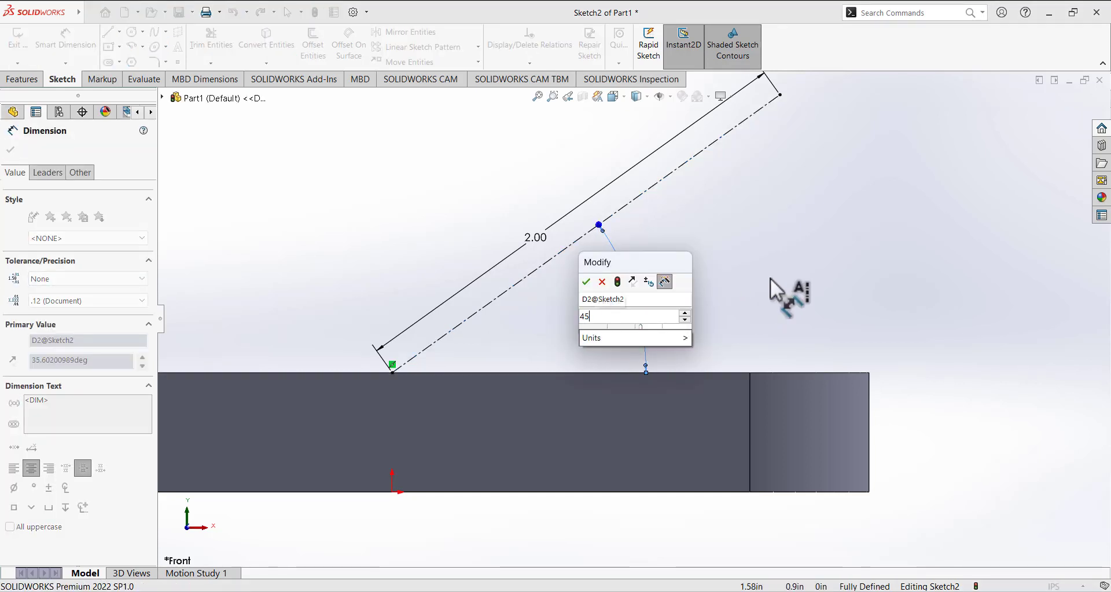
key("Return")
scroll(412, 400, "up", 5)
scroll(576, 266, "down", 4)
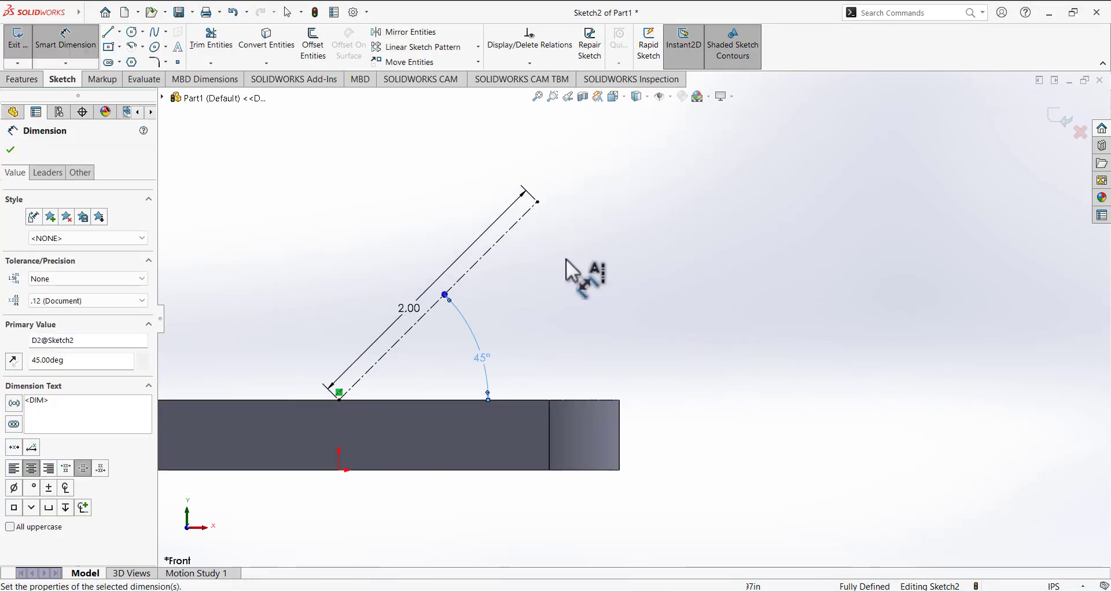
Exit Sketch2 and orbit to a tilted 3D view of the part.
left_click(87, 40)
left_click(18, 39)
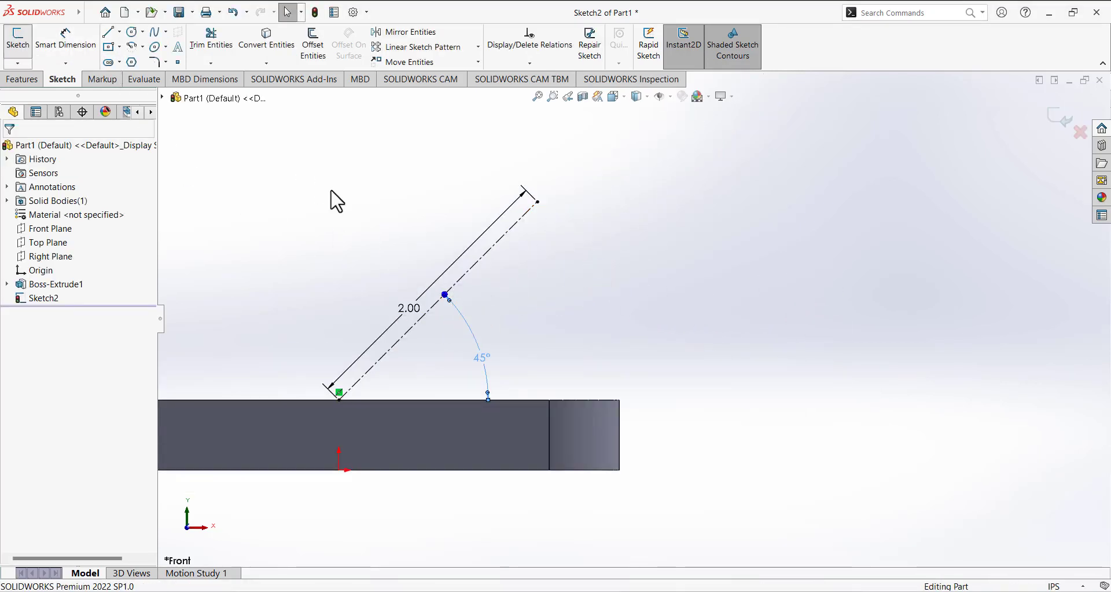
key("ctrl+7")
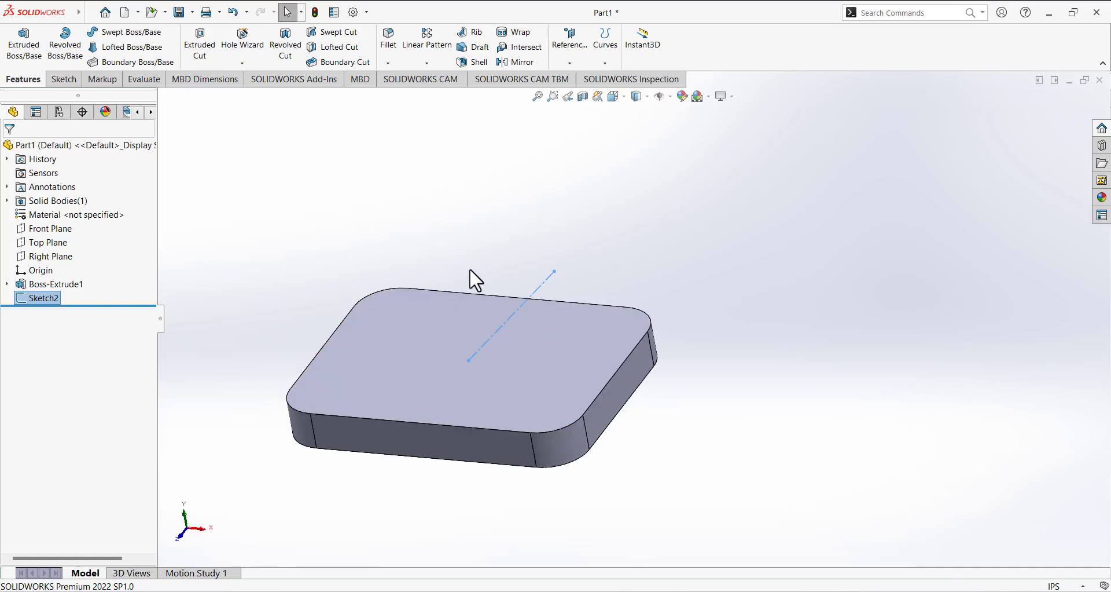
middle_click_drag(470, 268, 454, 227)
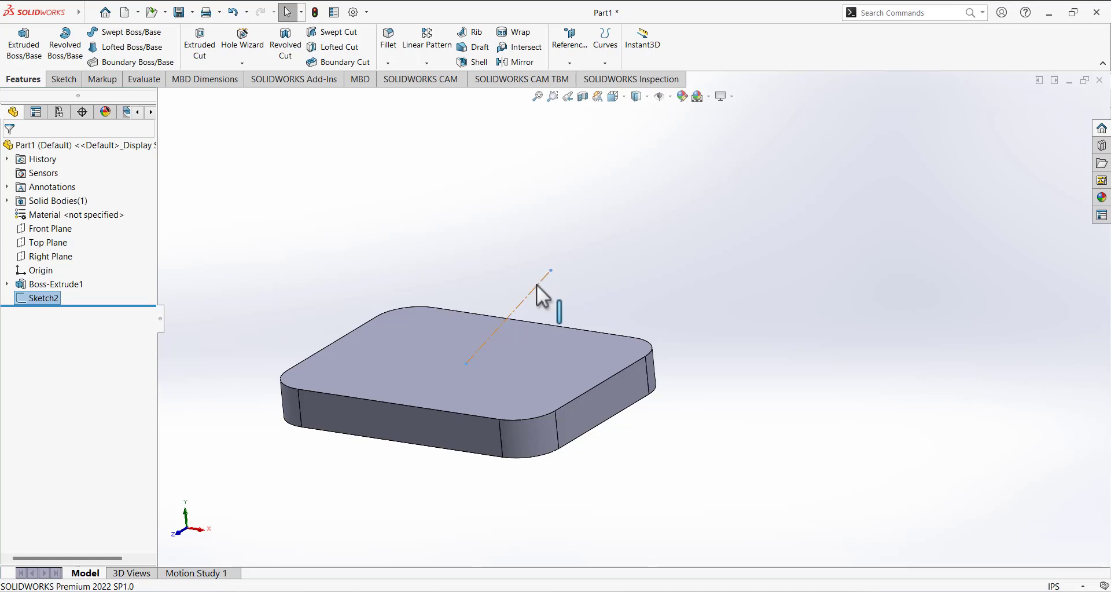
Create Plane1 perpendicular to Line1@Sketch2, coincident with its upper endpoint Point2.
left_click(577, 60)
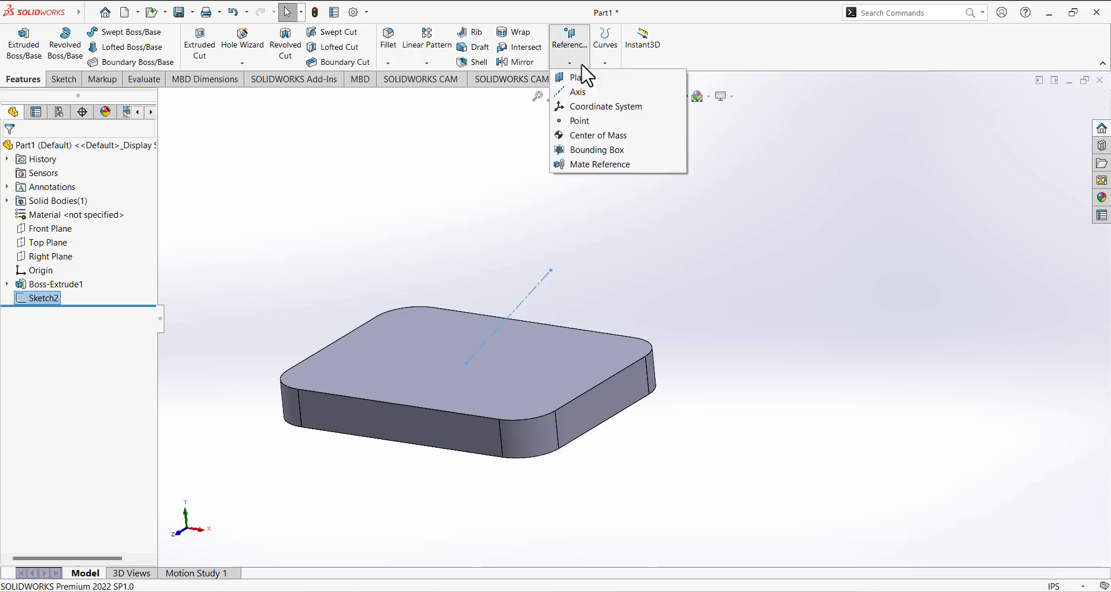
left_click(586, 80)
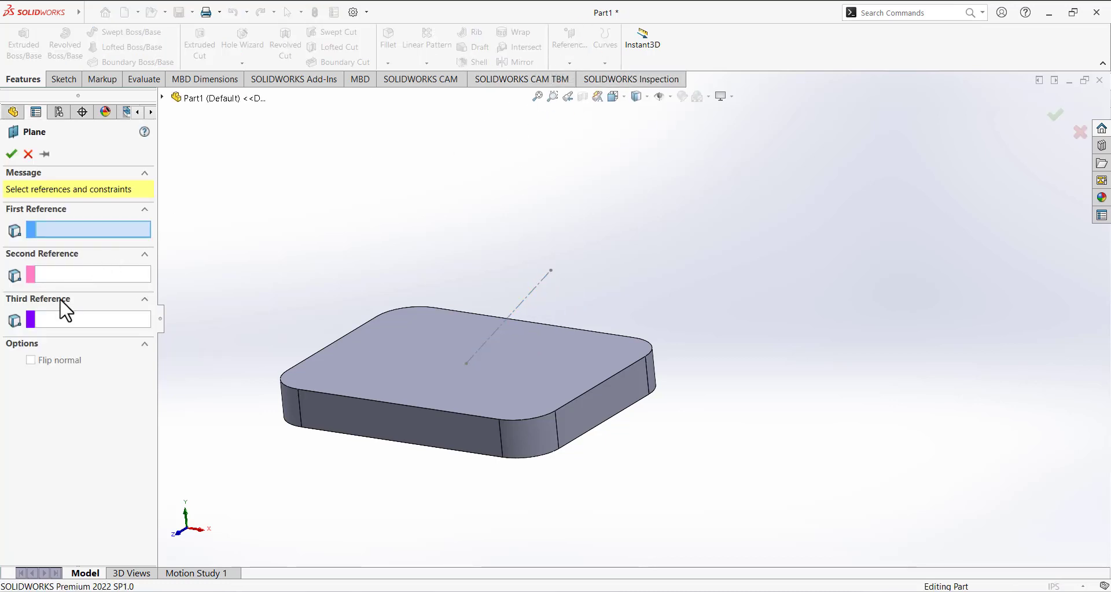
left_click(512, 314)
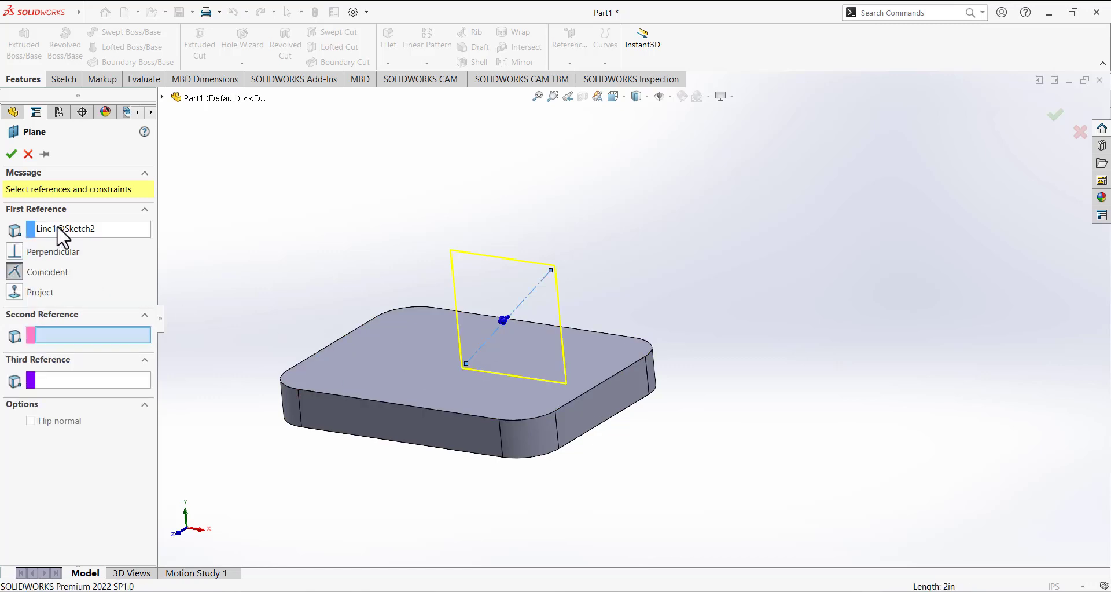
left_click(551, 270)
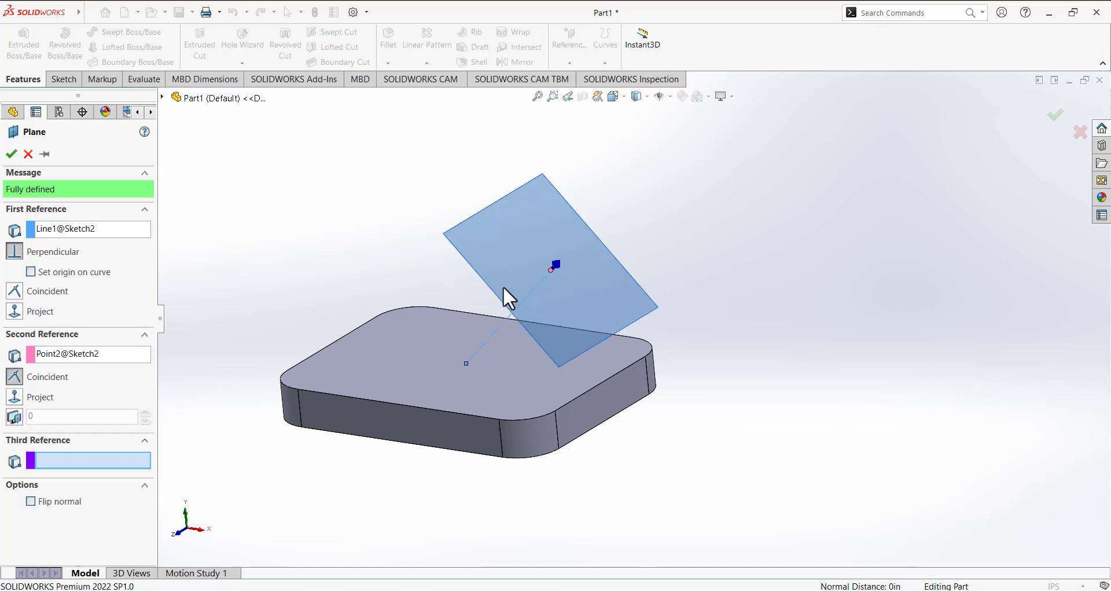
middle_click_drag(503, 287, 581, 273)
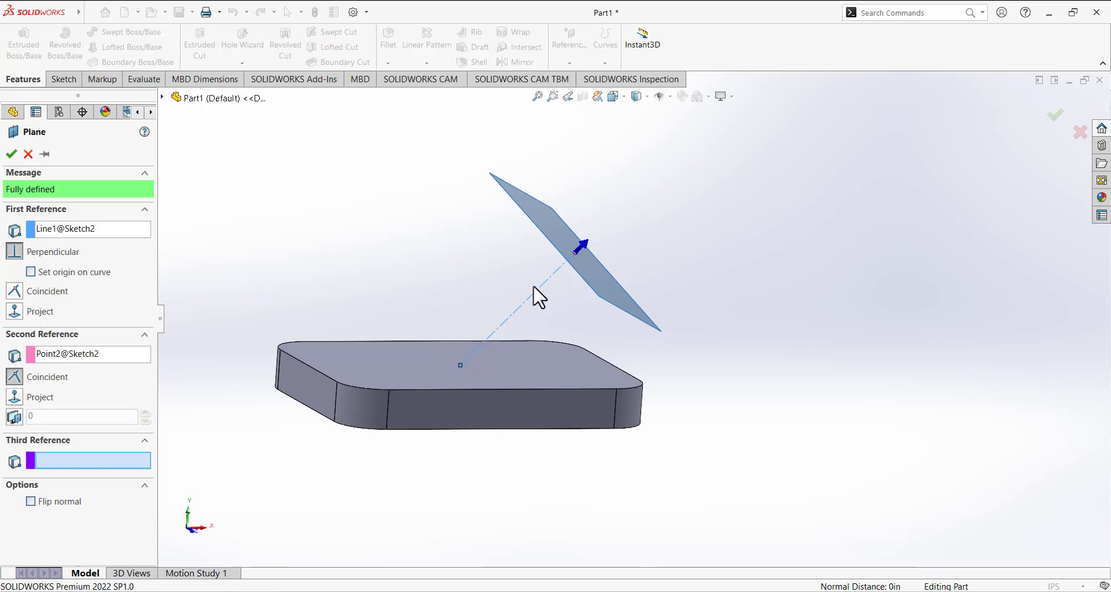
left_click(12, 153)
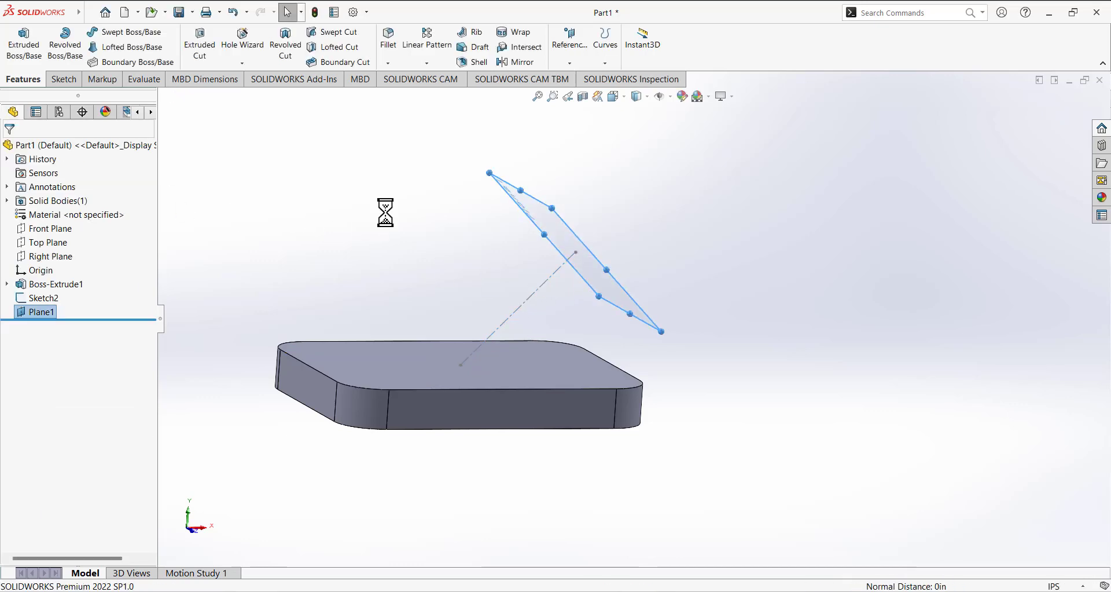
middle_click_drag(384, 211, 299, 261)
Open Sketch3 on Plane1 in Normal To view, check the drawing, and pick the Polygon tool.
left_click(64, 79)
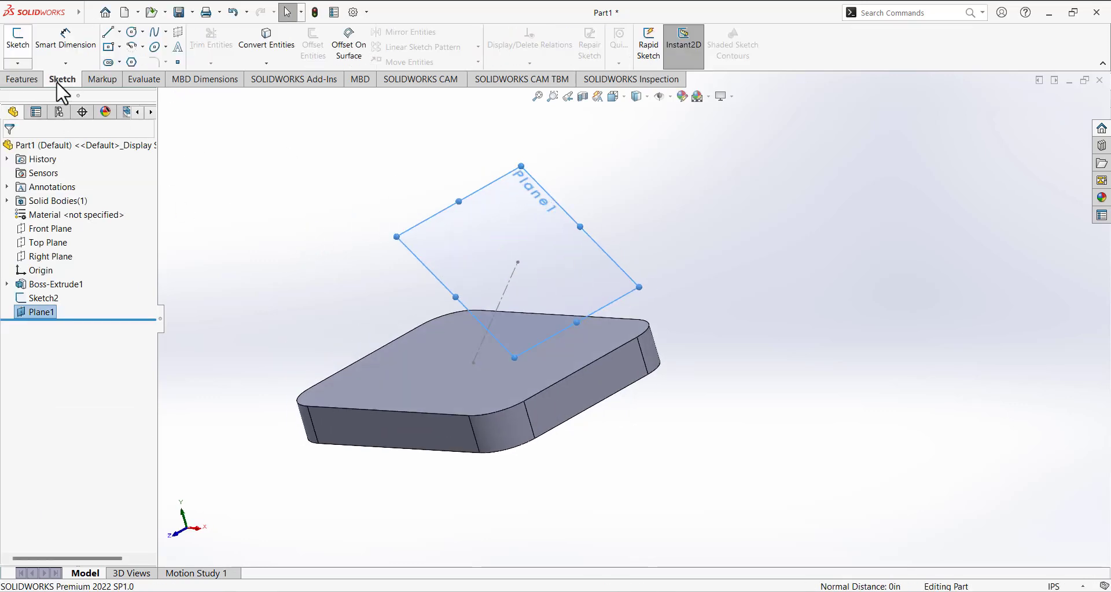
left_click(17, 39)
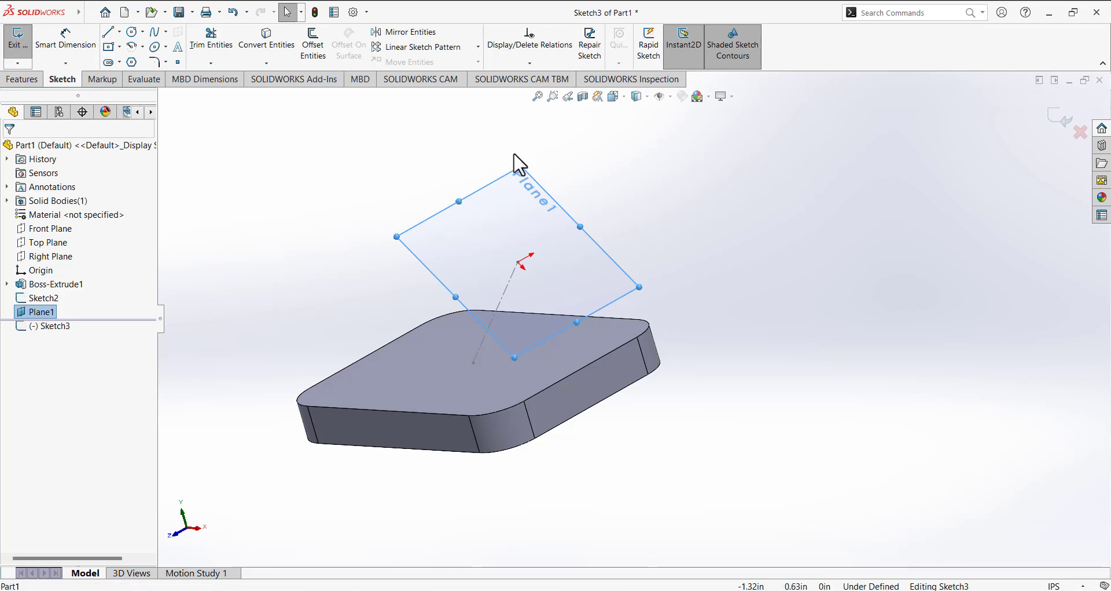
left_click(616, 97)
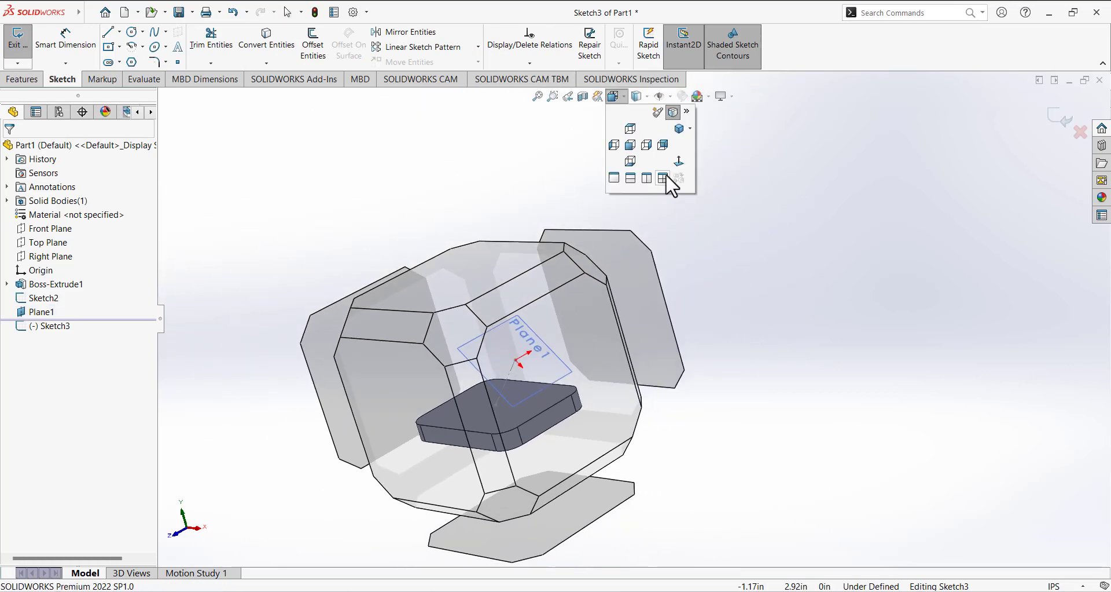
left_click(678, 163)
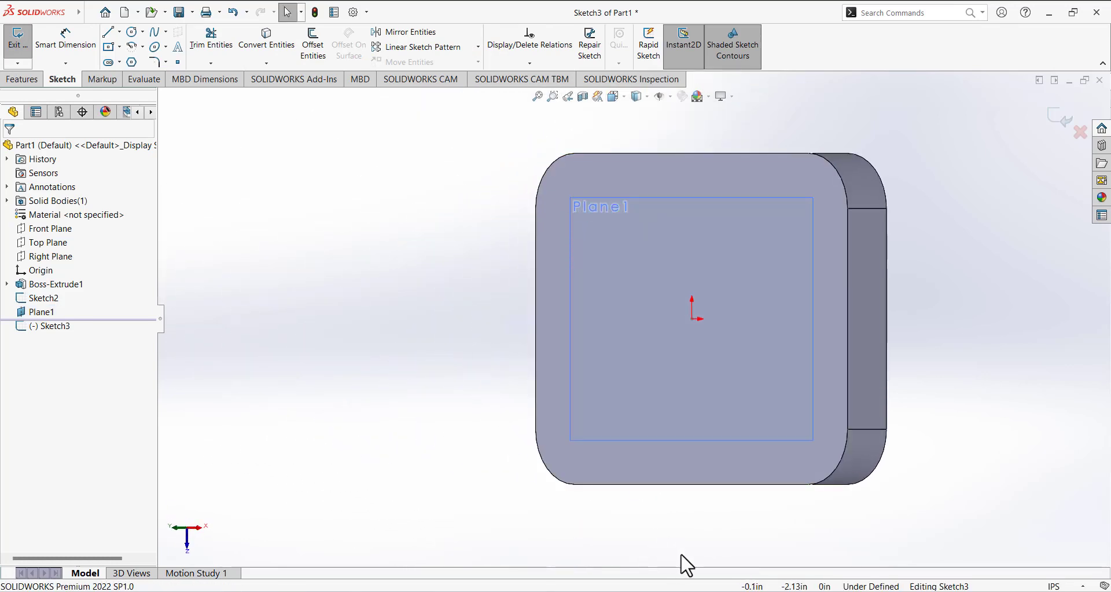
key("alt+Tab")
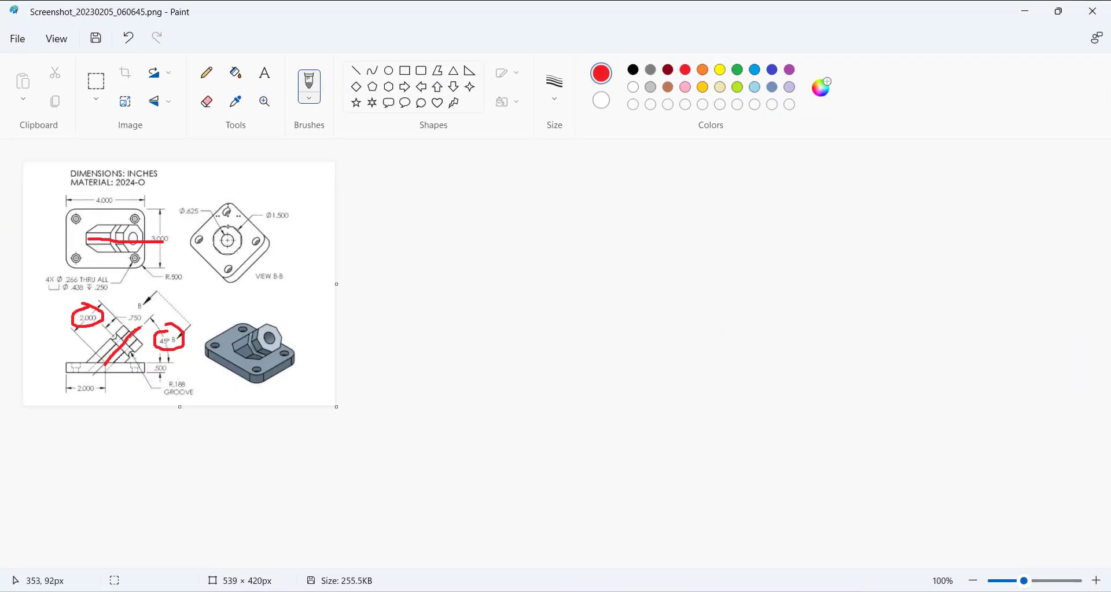
key("alt+Tab")
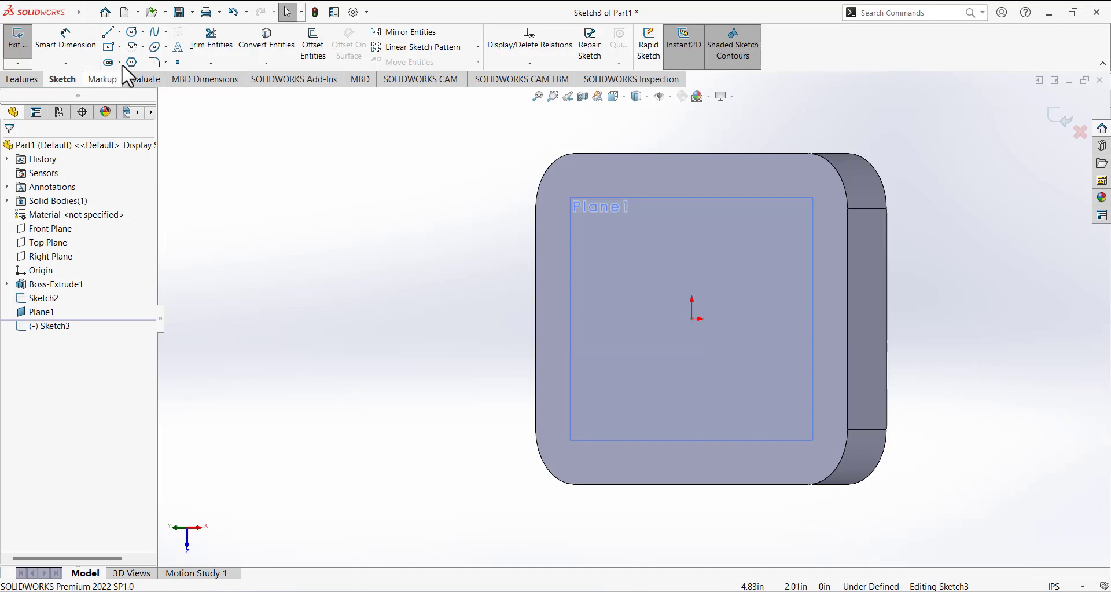
left_click(132, 62)
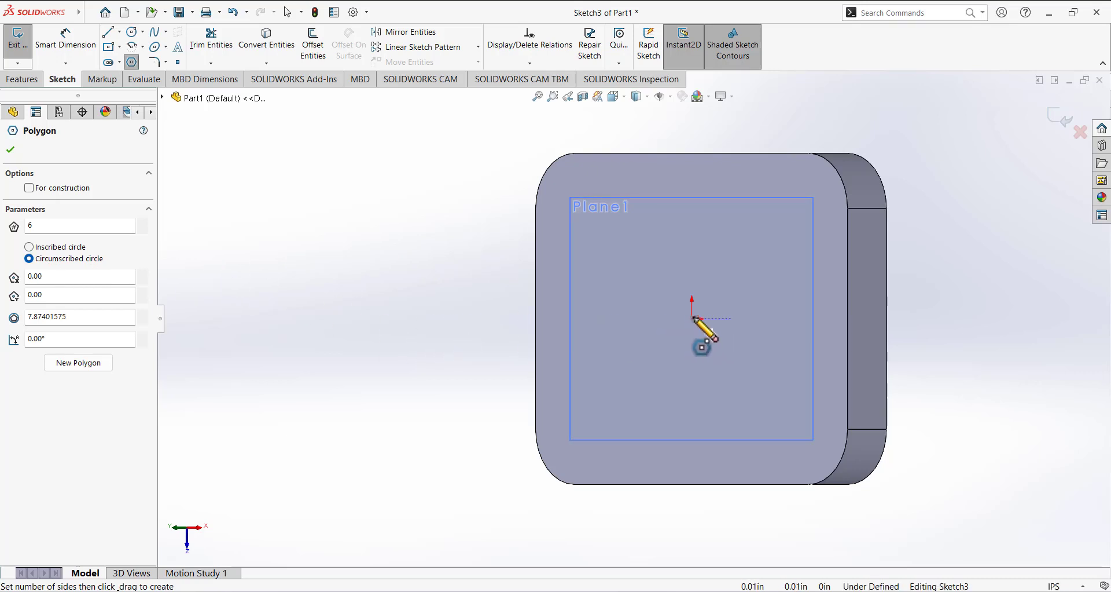
Draw a six-sided circumscribed polygon centred on the Plane1 sketch origin.
middle_click_drag(681, 348, 719, 218)
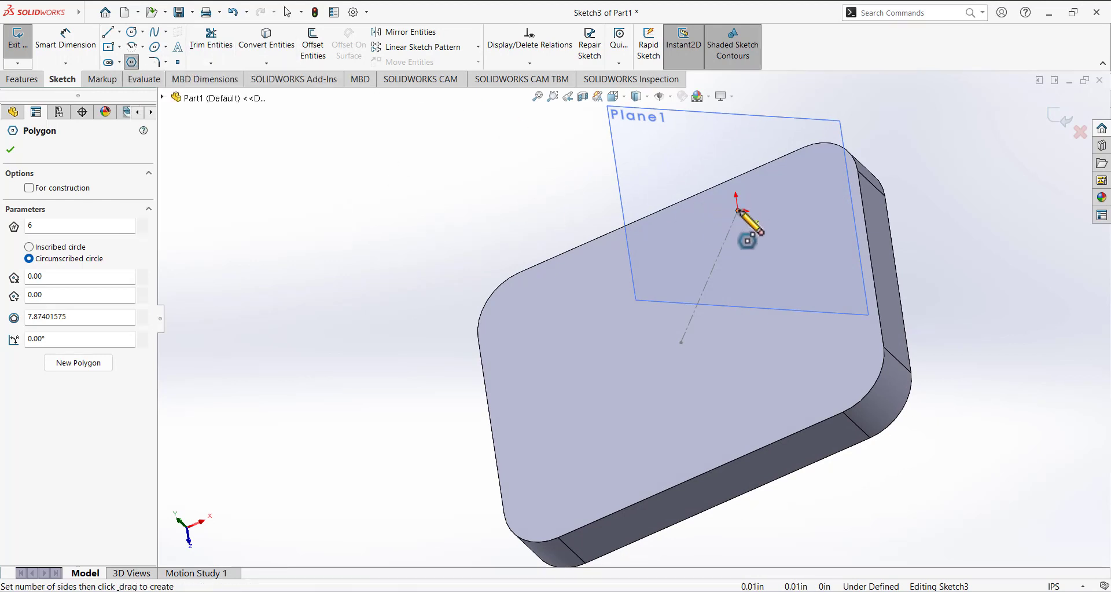
mouse_move(737, 209)
left_mouse_down()
mouse_move(794, 179)
mouse_move(776, 163)
left_mouse_up()
mouse_move(799, 139)
middle_mouse_down()
mouse_move(746, 132)
mouse_move(734, 157)
middle_mouse_up()
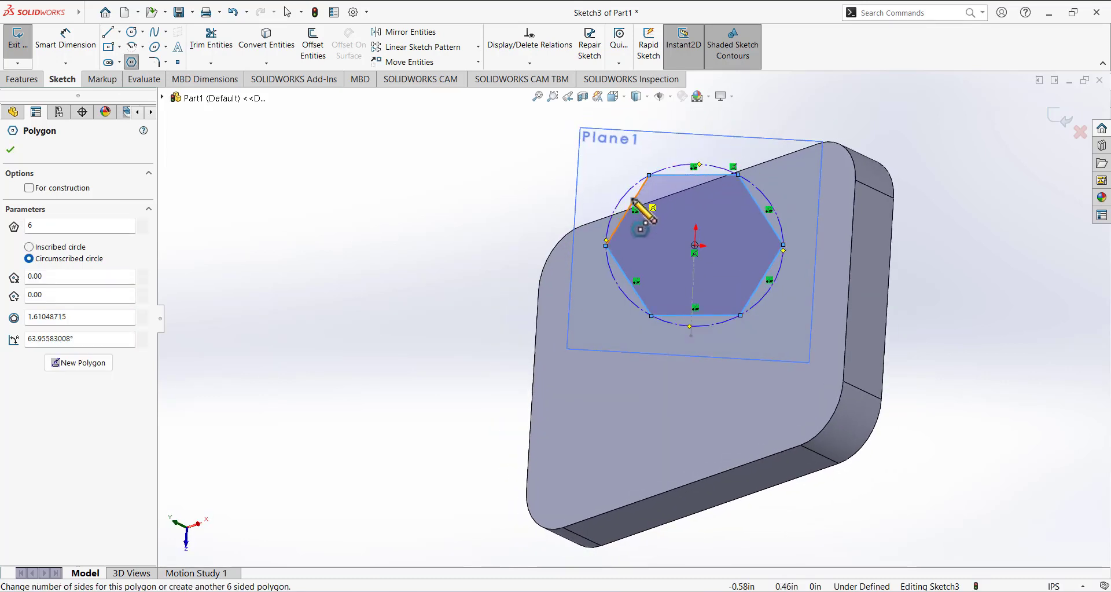
left_click(10, 149)
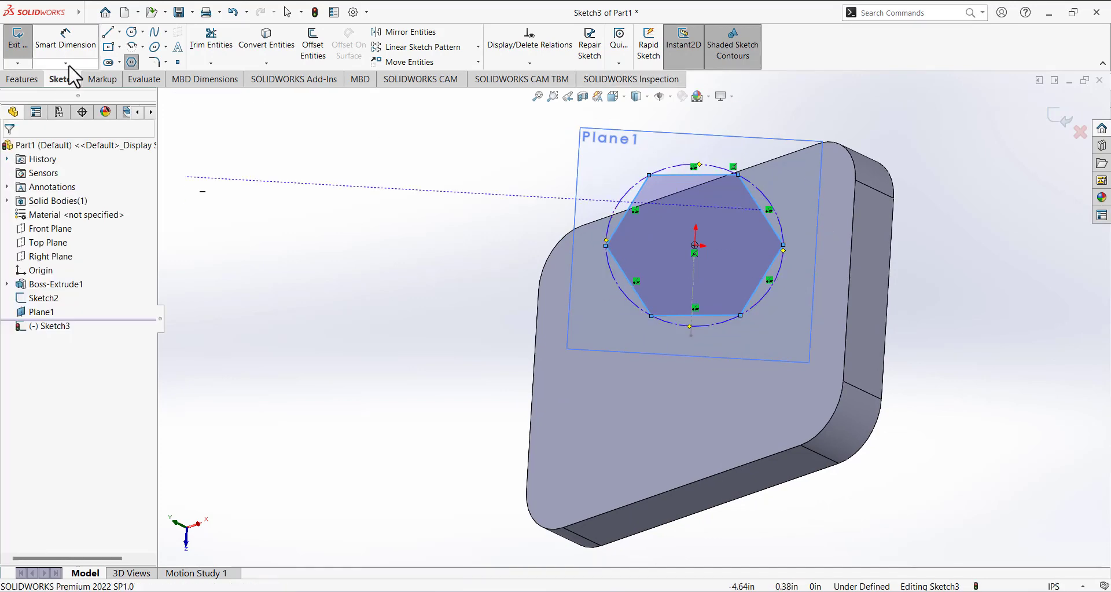
Undo the red mark around the centre hexagon on the Paint drawing.
left_click(642, 586)
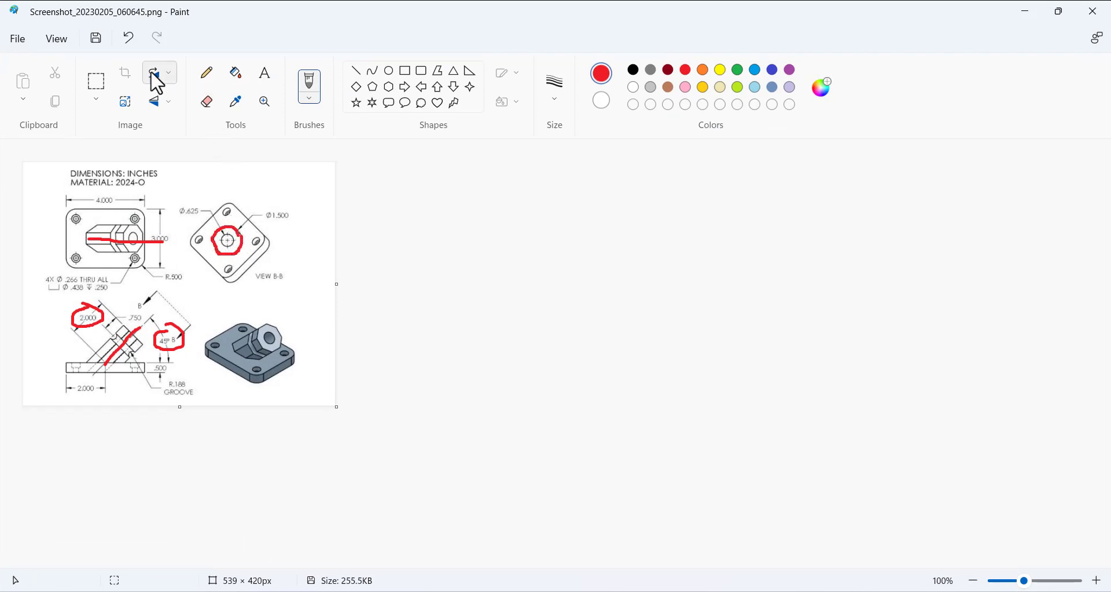
left_click(128, 38)
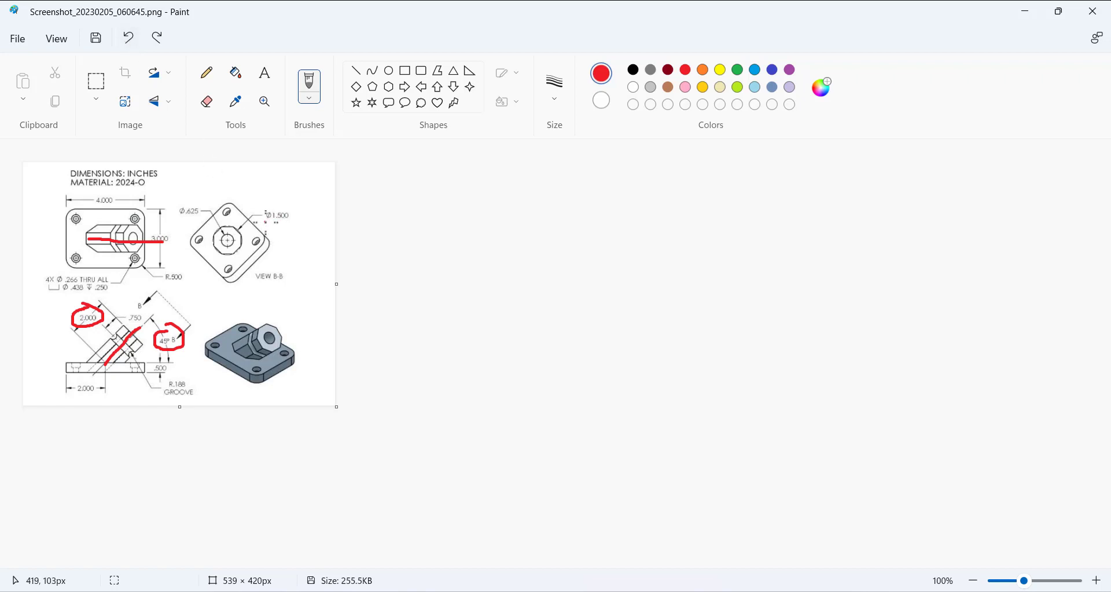
left_click(333, 240)
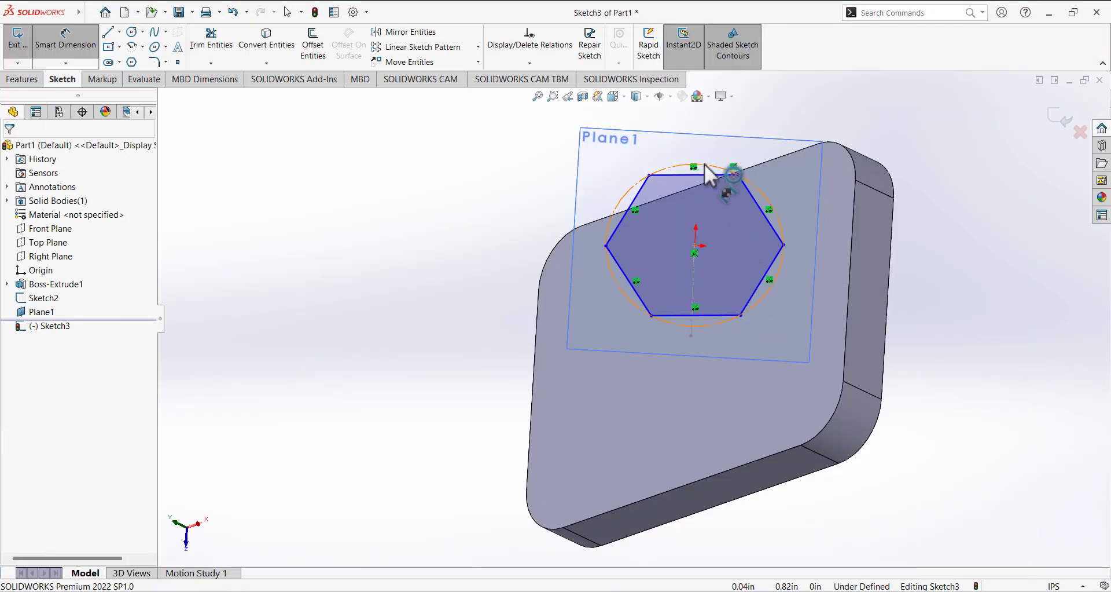
Dimension the hexagon's construction circle to a 1.5 in diameter.
left_click(702, 165)
left_click(529, 144)
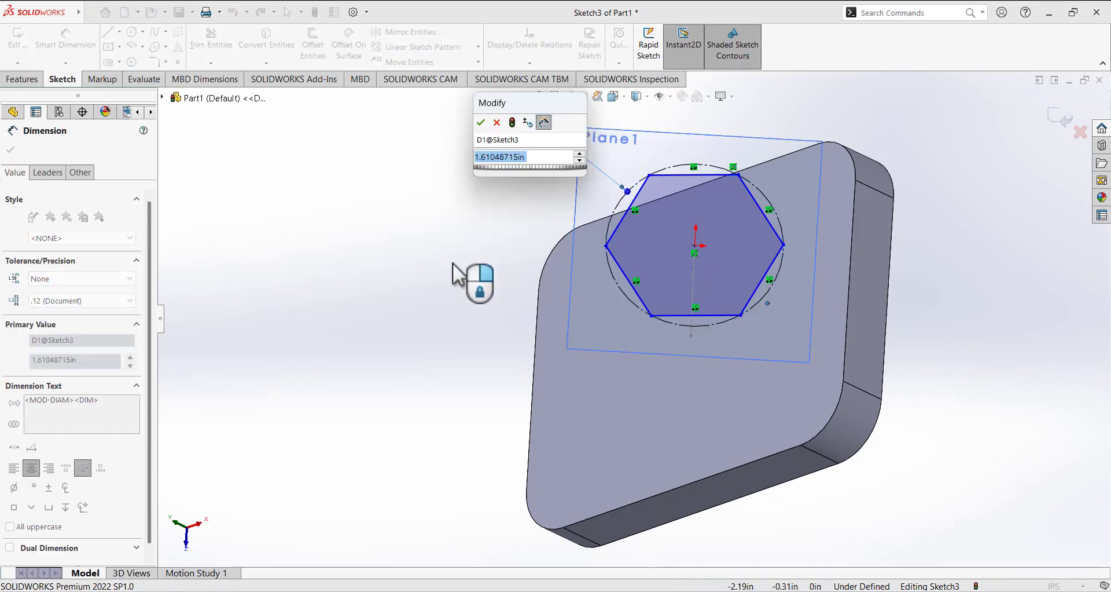
type("1.5")
key("Return")
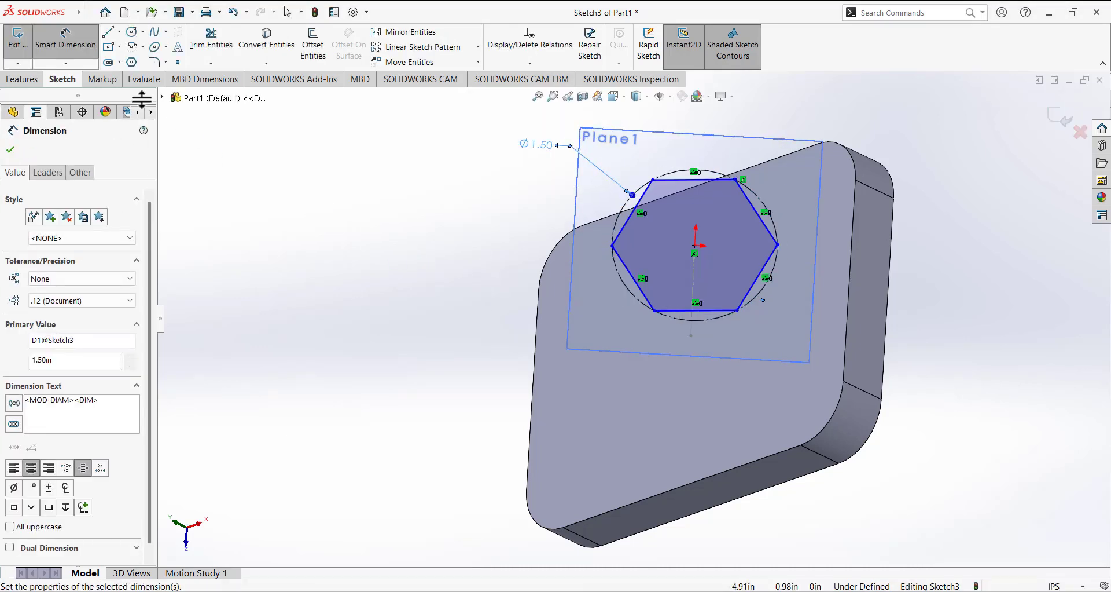
left_click(65, 44)
Make the hexagon's top edge horizontal to fully define Sketch3.
left_click(615, 97)
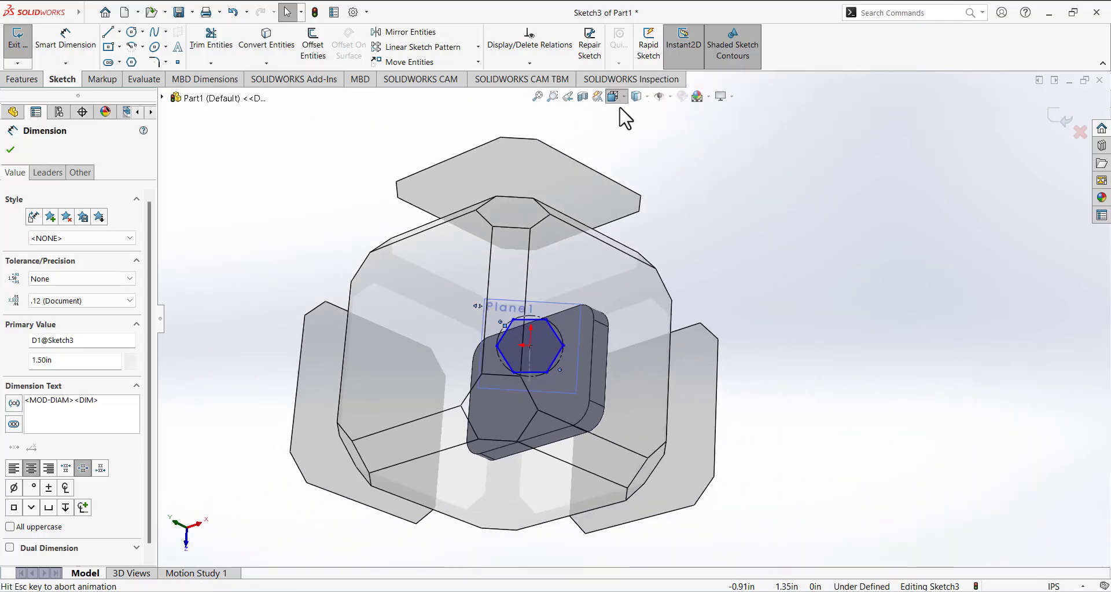
left_click(652, 150)
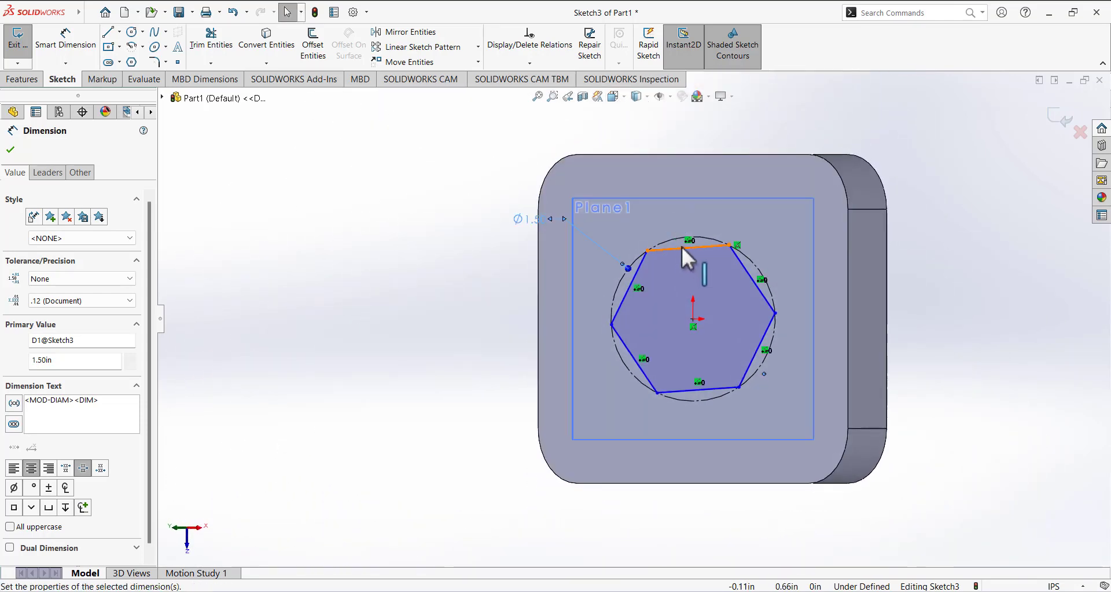
left_click(686, 247)
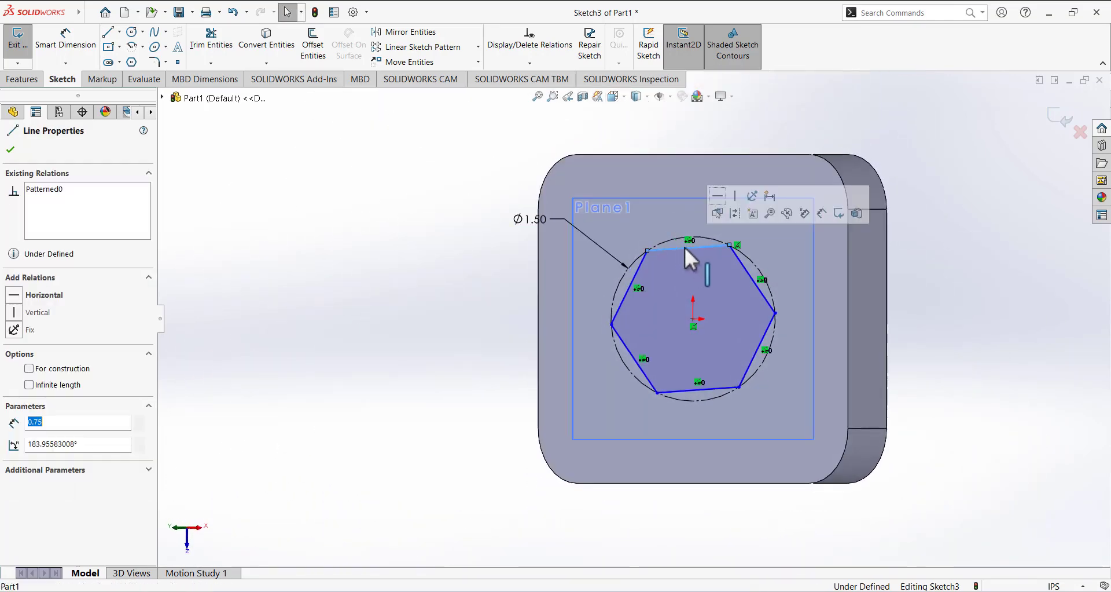
left_click(718, 200)
key("alt+Tab")
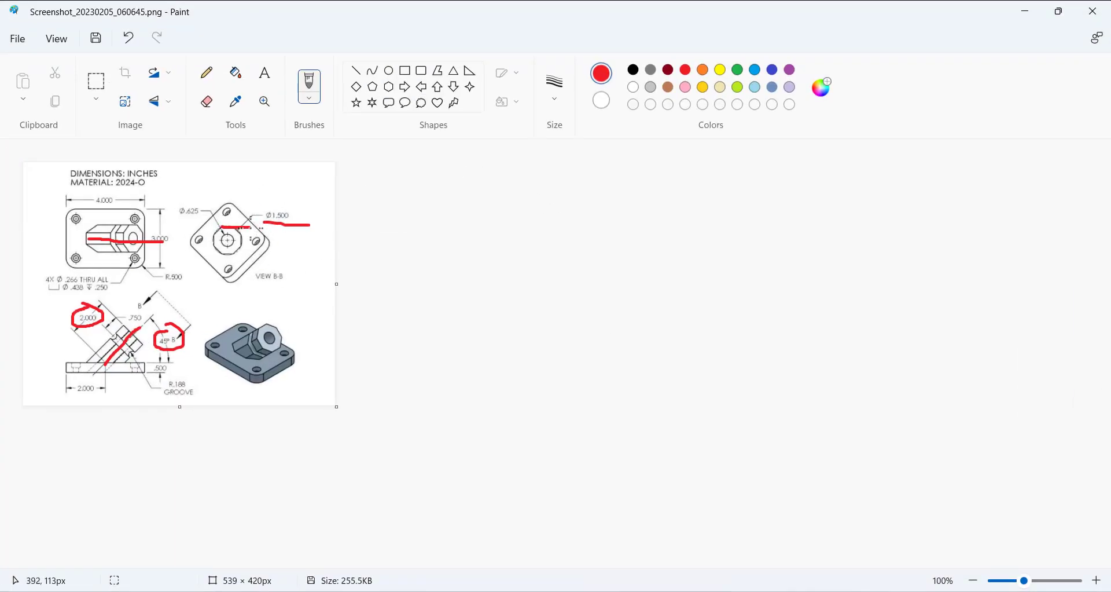
left_click(325, 268)
key("alt+Tab")
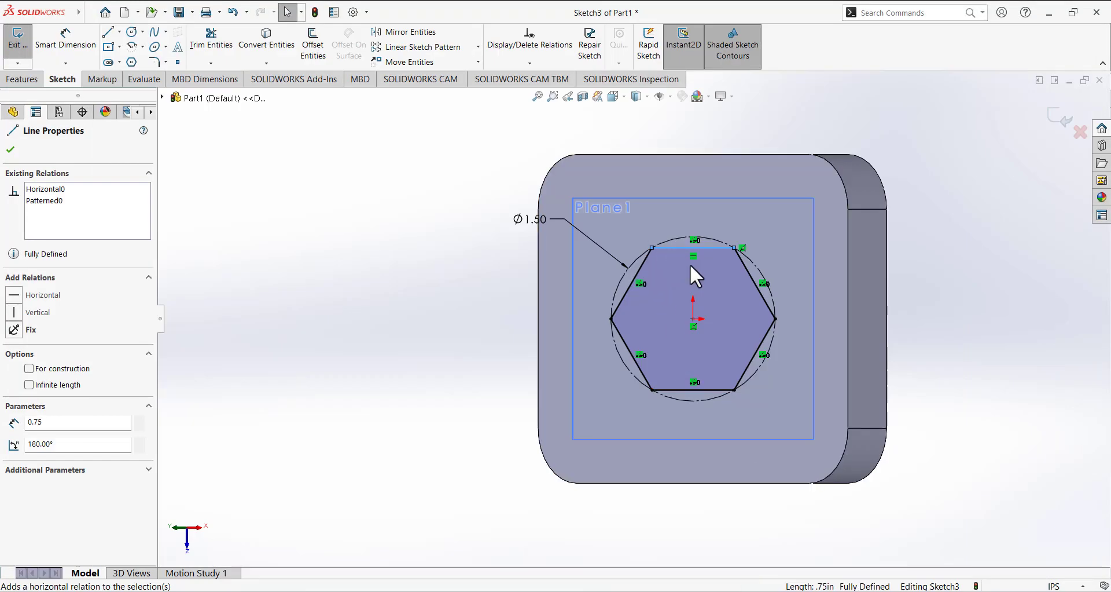
mouse_move(695, 268)
middle_mouse_down()
mouse_move(566, 256)
mouse_move(613, 215)
middle_mouse_up()
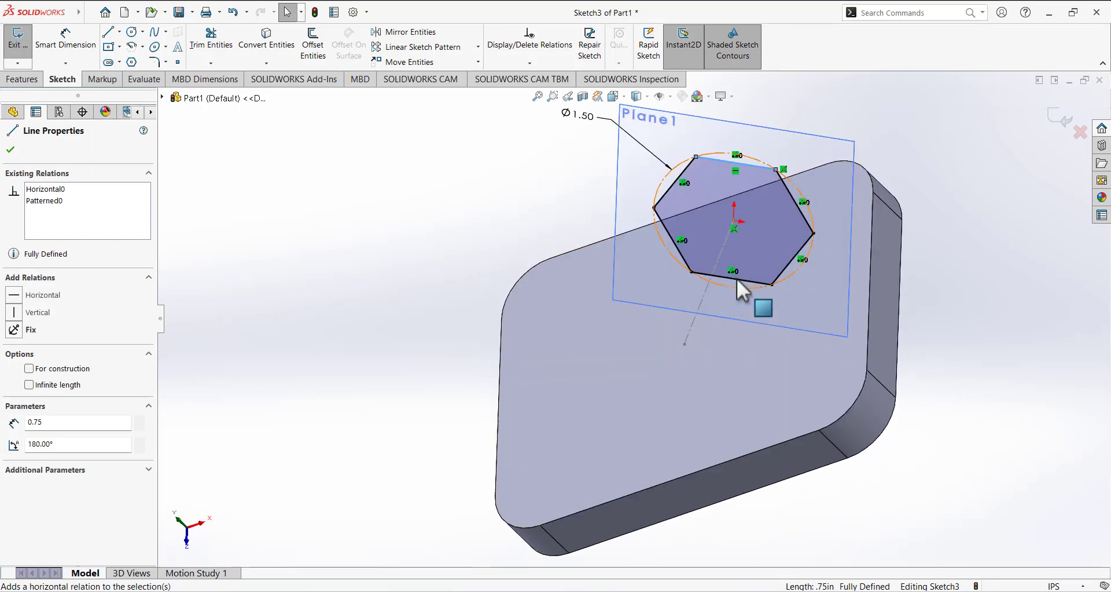
mouse_move(739, 289)
middle_mouse_down()
mouse_move(585, 234)
mouse_move(602, 67)
mouse_move(622, 58)
middle_mouse_up()
Extrude the hexagon from Plane1 Up To Surface, ending at the base plate's top face.
left_click(36, 82)
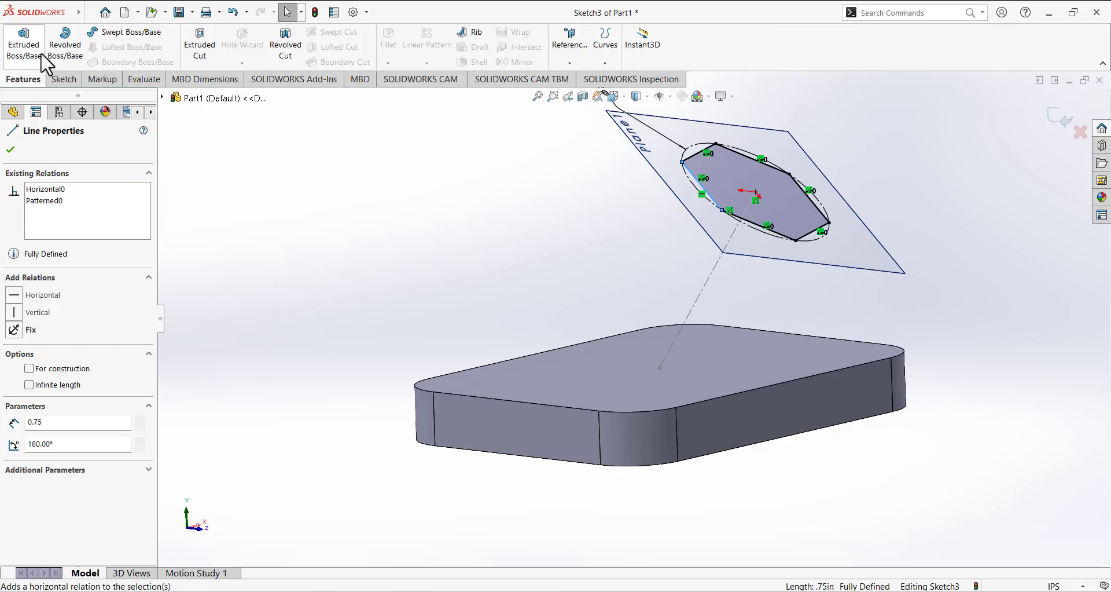
left_click(23, 44)
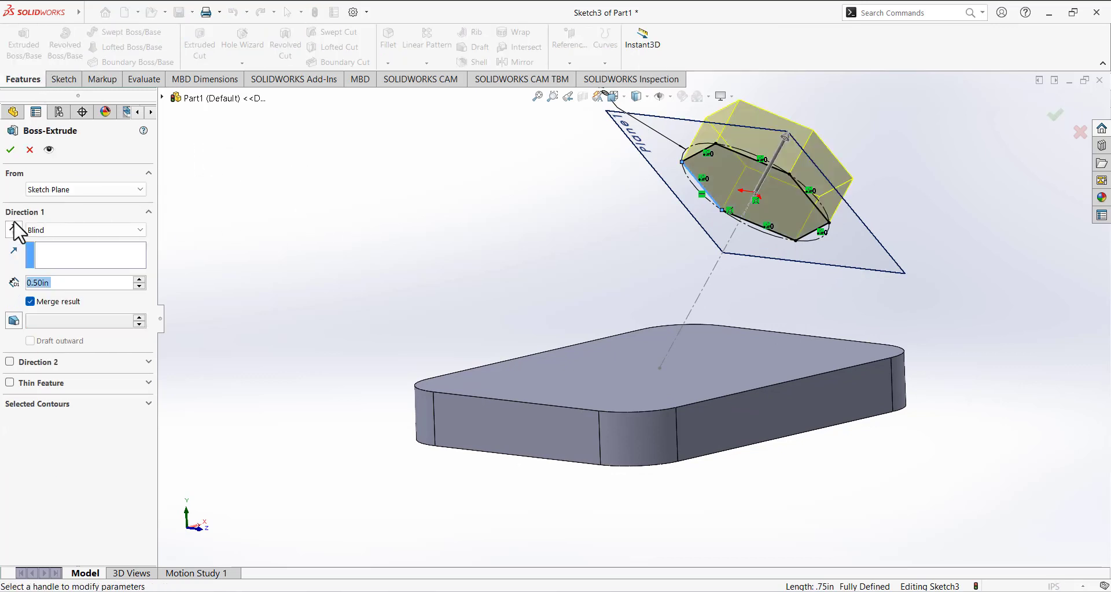
middle_click_drag(588, 348, 608, 405)
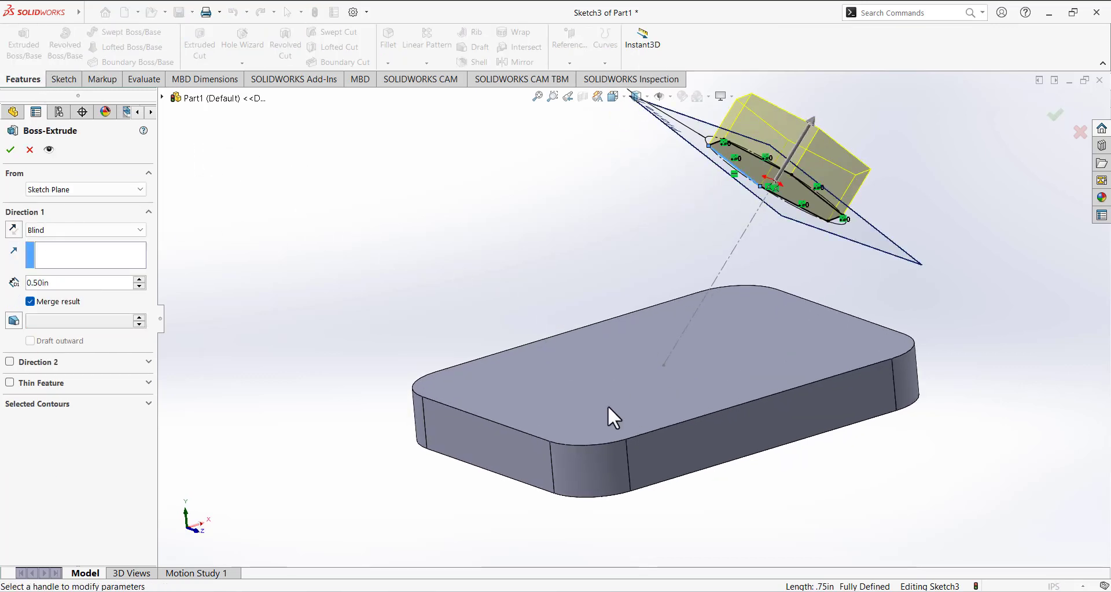
left_click(99, 231)
left_click(86, 265)
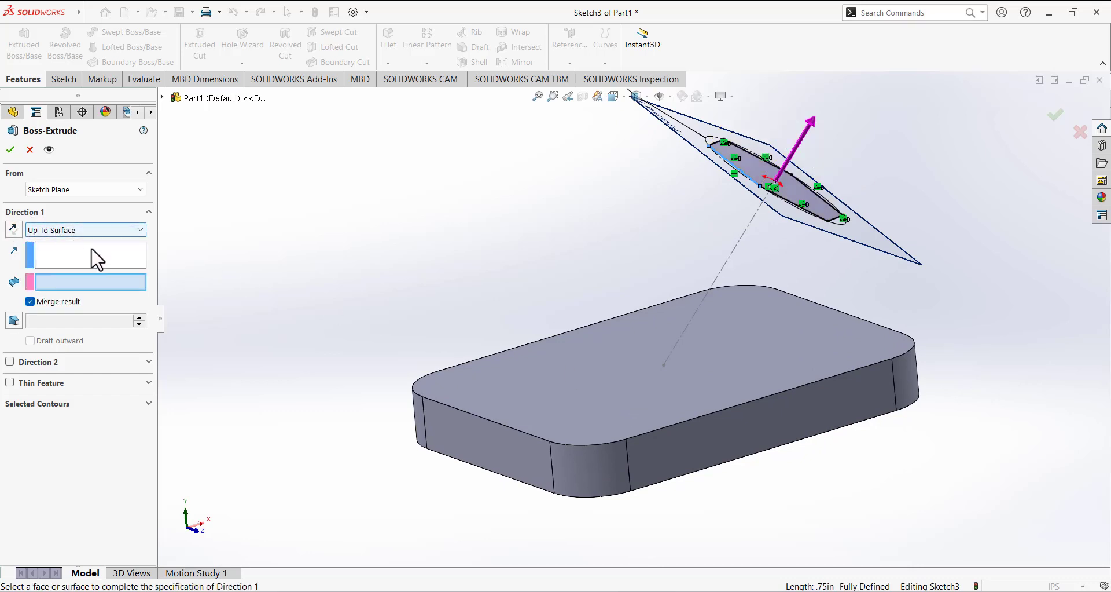
left_click(593, 375)
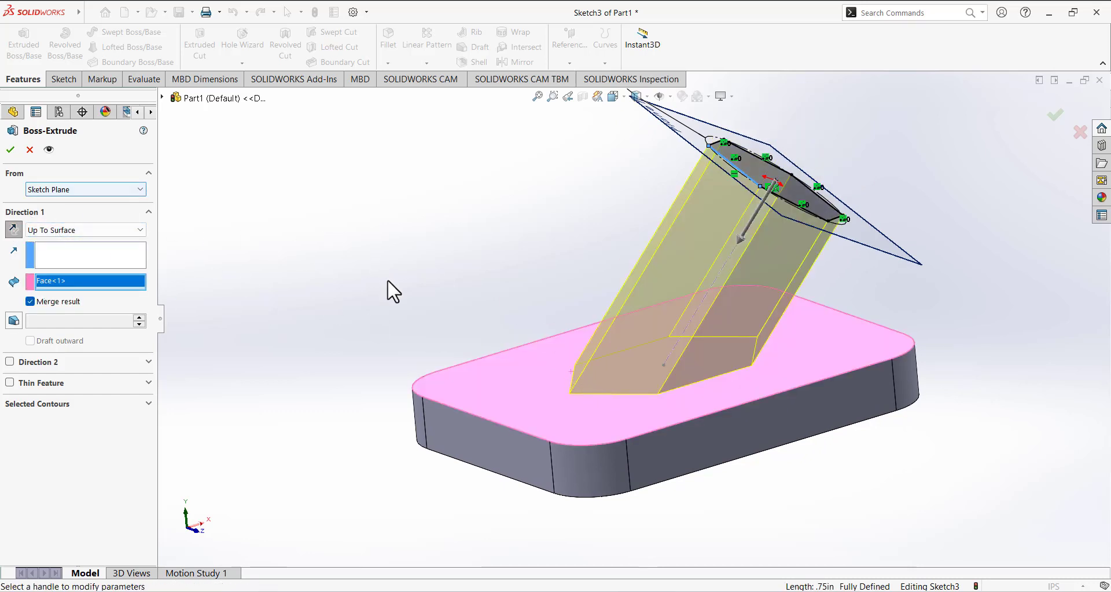
middle_click_drag(389, 290, 350, 214)
left_click(10, 149)
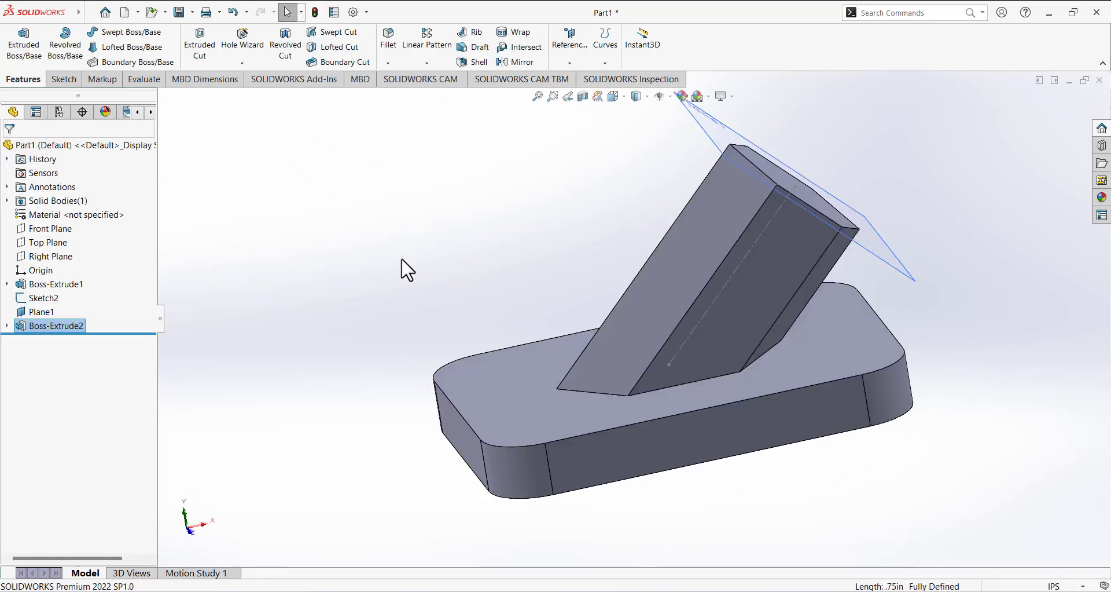
middle_click_drag(404, 268, 365, 260)
left_click(661, 583)
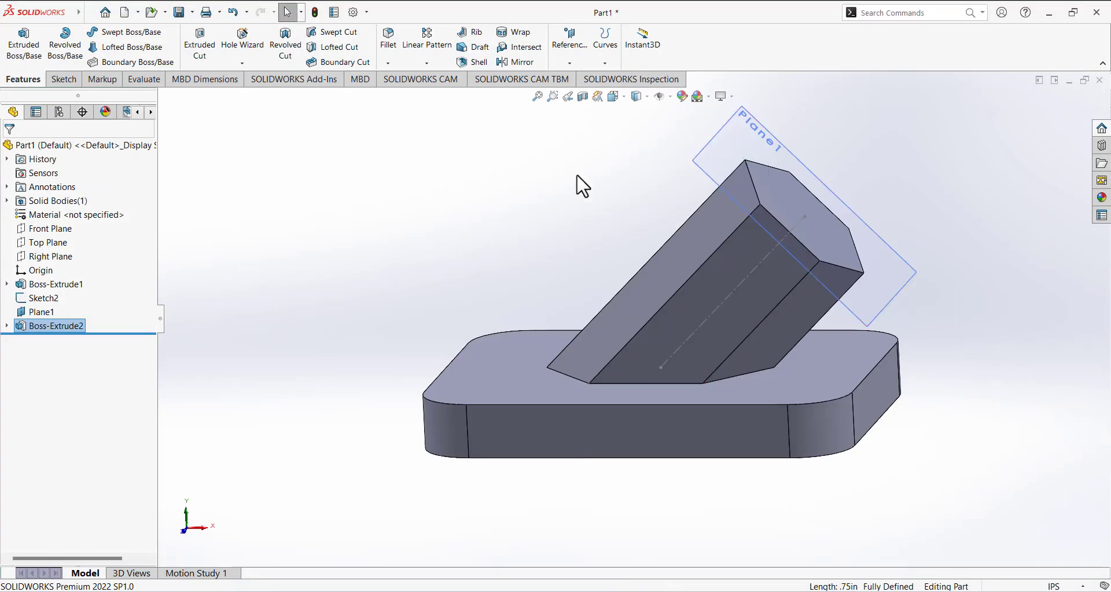
Start Sketch4 on the hex boss's end face and draw a circle centred on it.
middle_click_drag(578, 181, 515, 246)
left_click(63, 80)
left_click(17, 43)
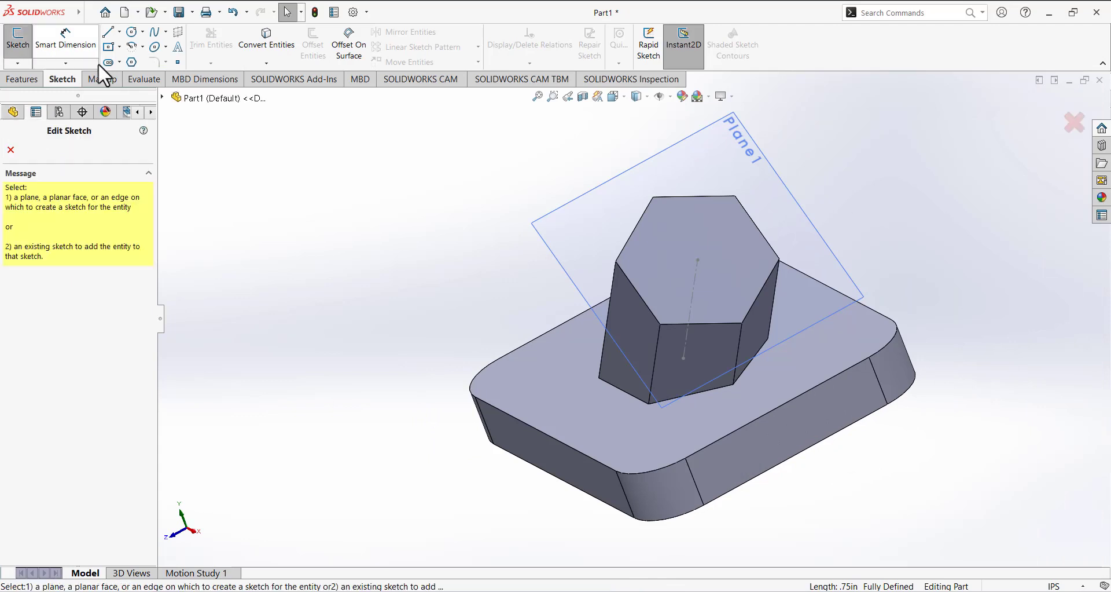
left_click(654, 245)
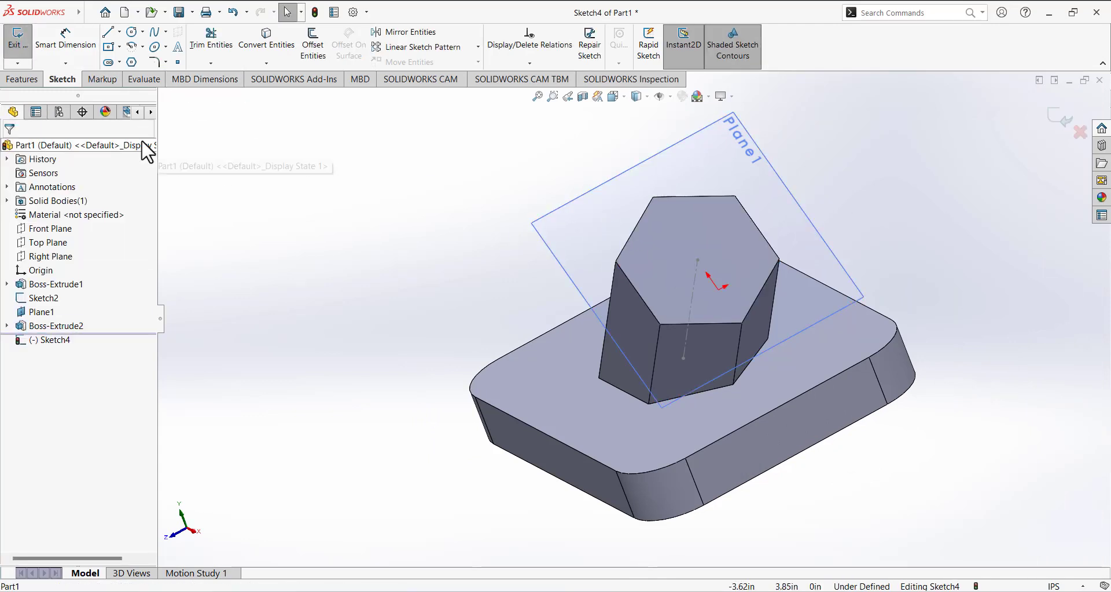
left_click(132, 32)
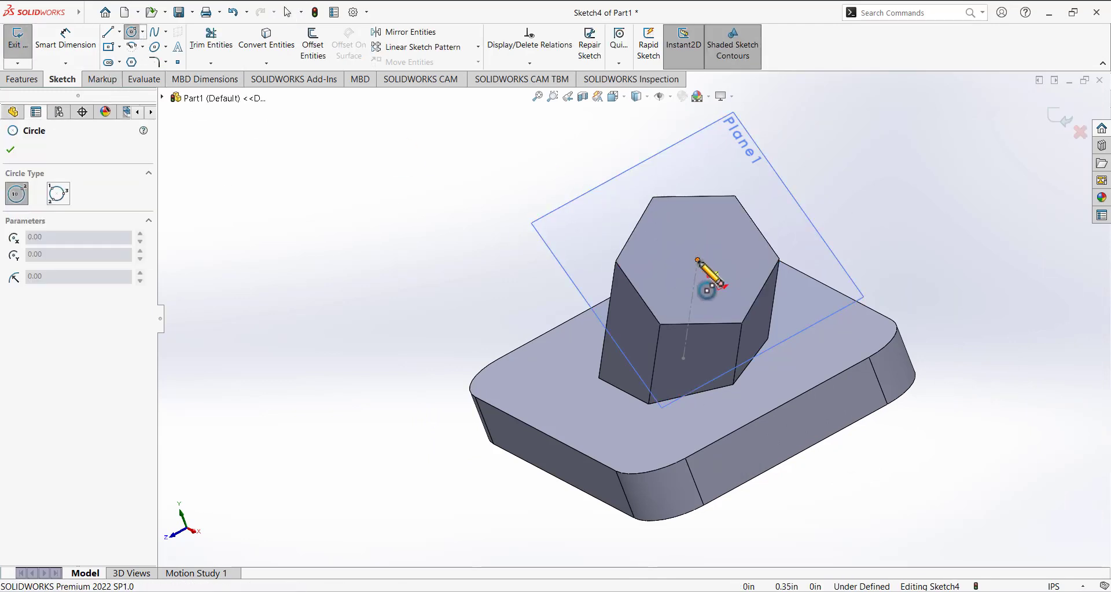
left_click_drag(698, 260, 733, 227)
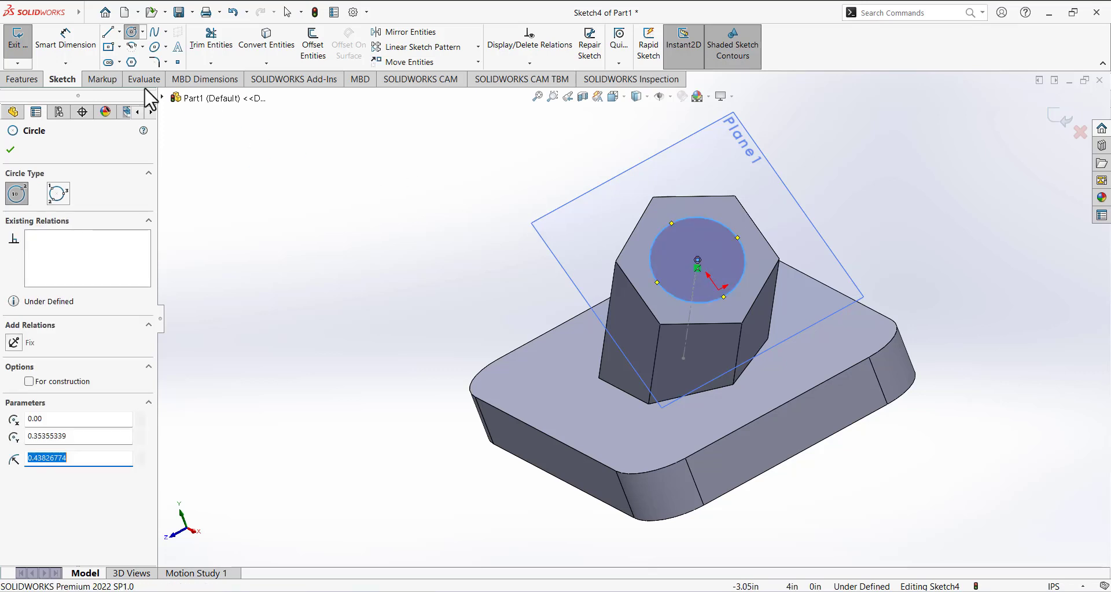
Dimension the circle to a 0.625 in diameter.
left_click(65, 40)
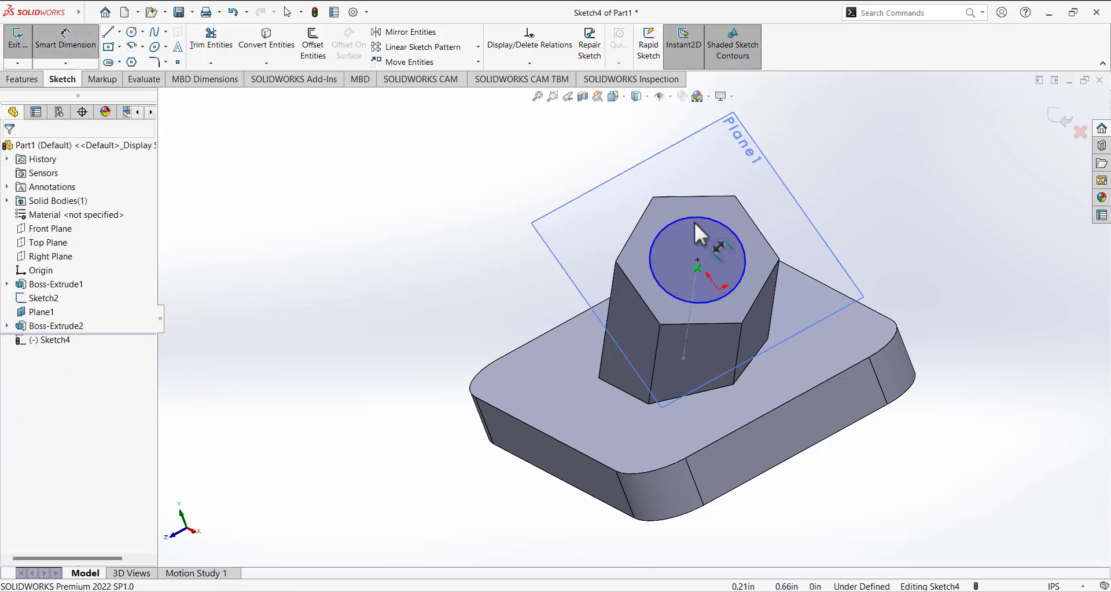
left_click(698, 264)
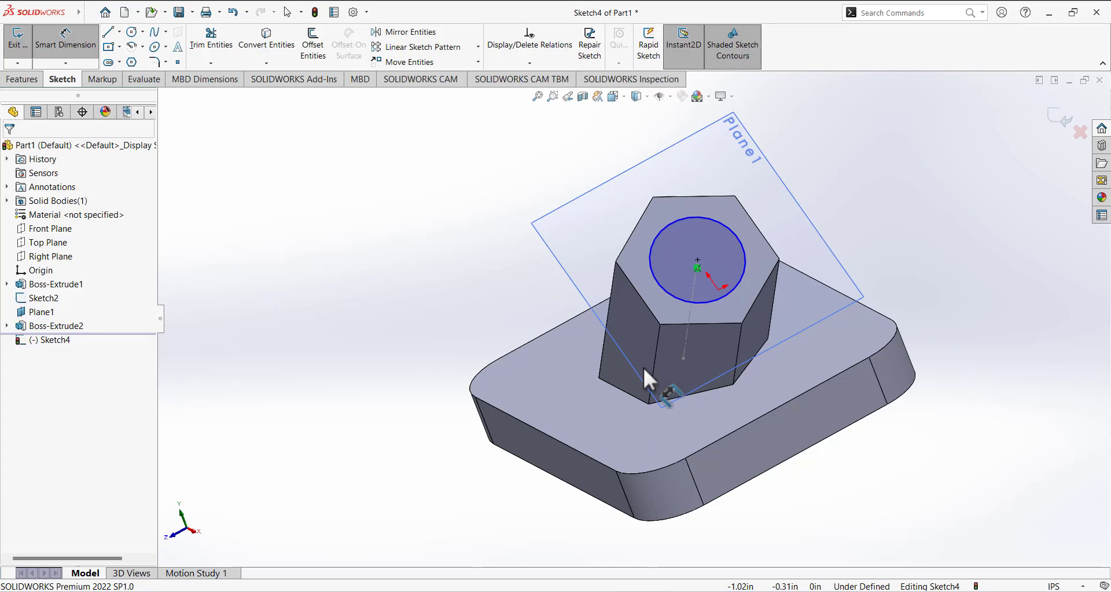
left_click(682, 220)
left_click(539, 231)
type(".625")
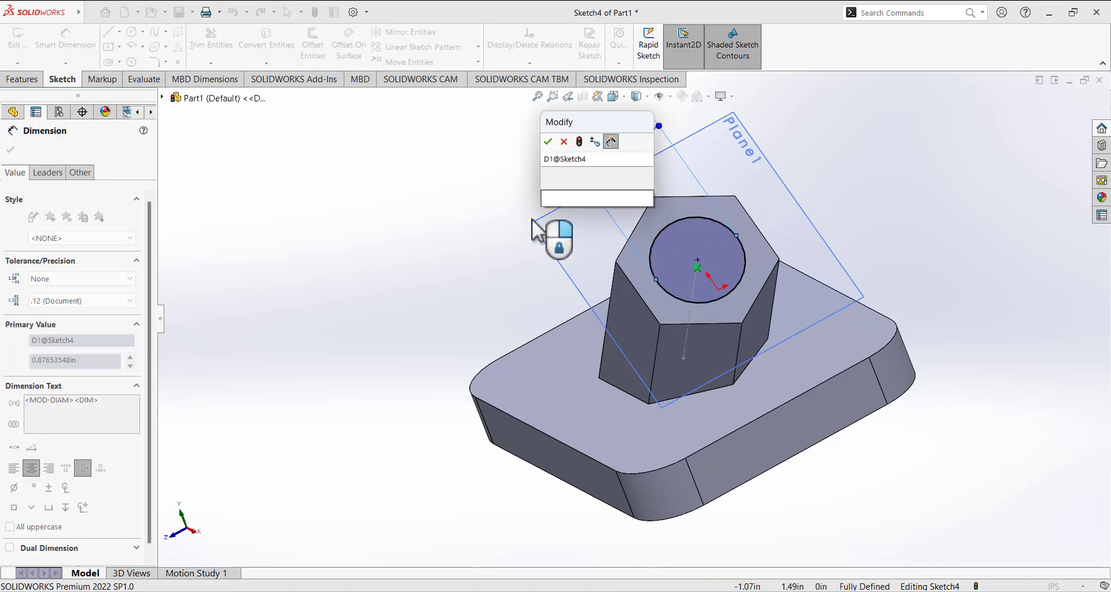
key("Return")
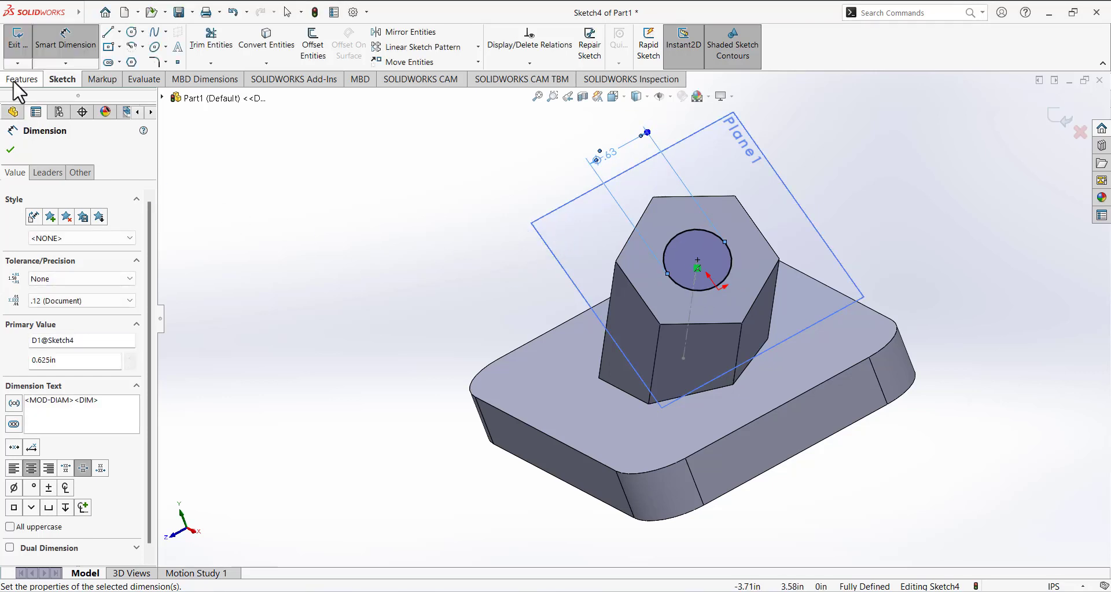
left_click(21, 79)
Cut the 0.625 in circle Through All to create the hole, then view the Paint drawing.
left_click(200, 45)
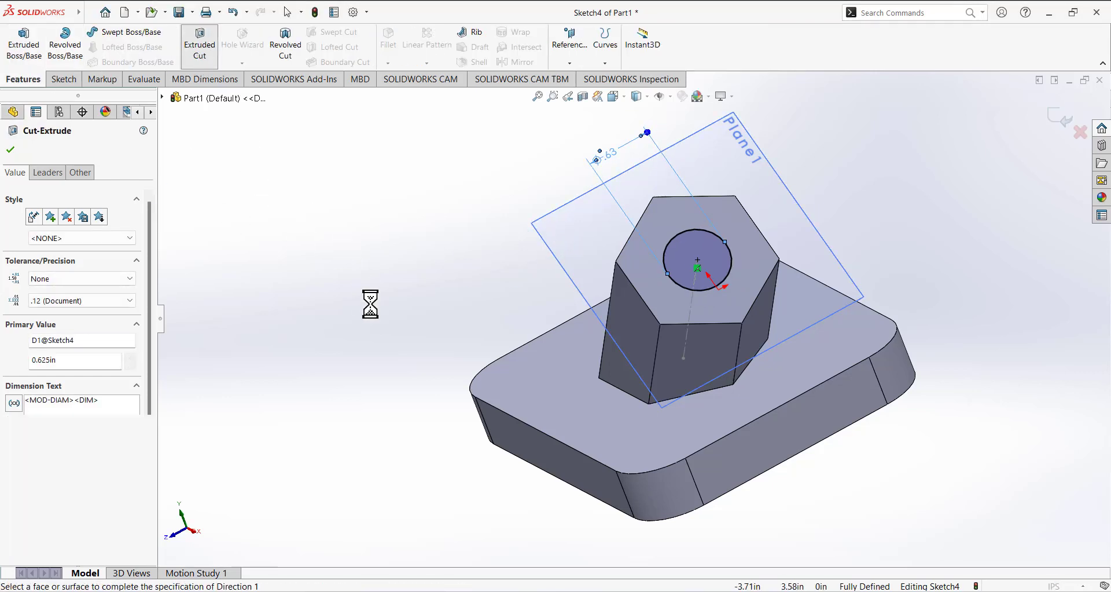
left_click(70, 230)
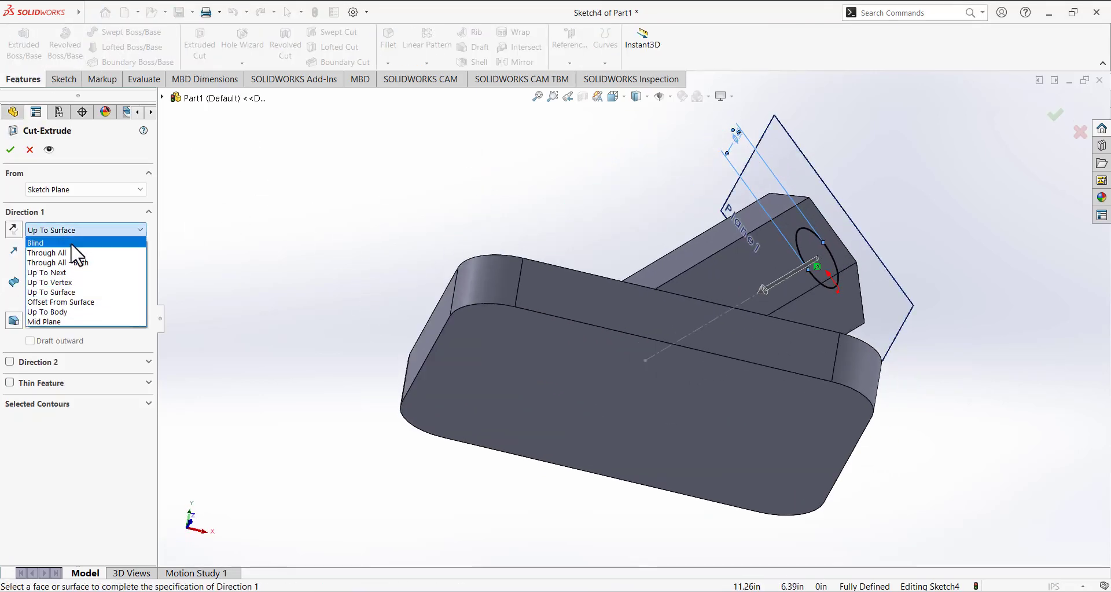
left_click(72, 250)
left_click(10, 149)
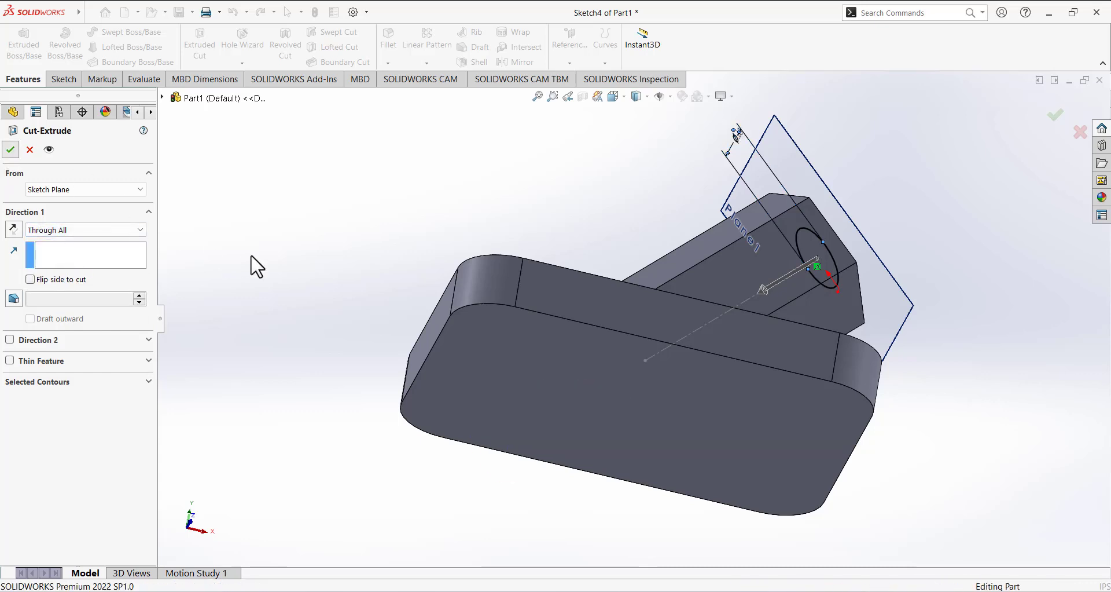
left_click(673, 589)
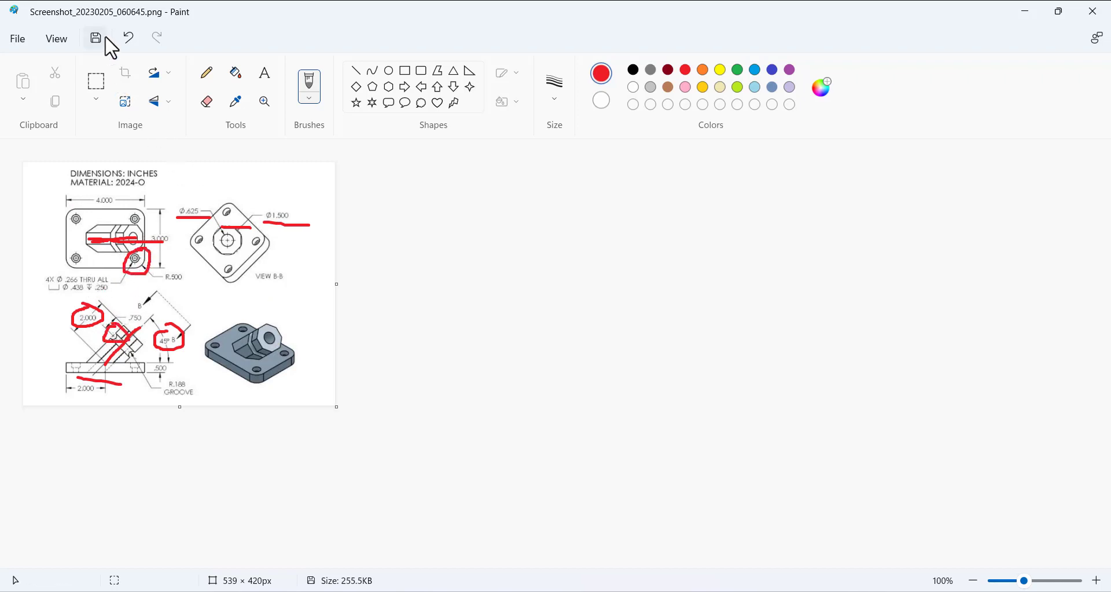
Undo the last two red pen strokes on the Paint screenshot.
left_click(126, 39)
left_click(126, 39)
left_click(126, 39)
left_click(126, 40)
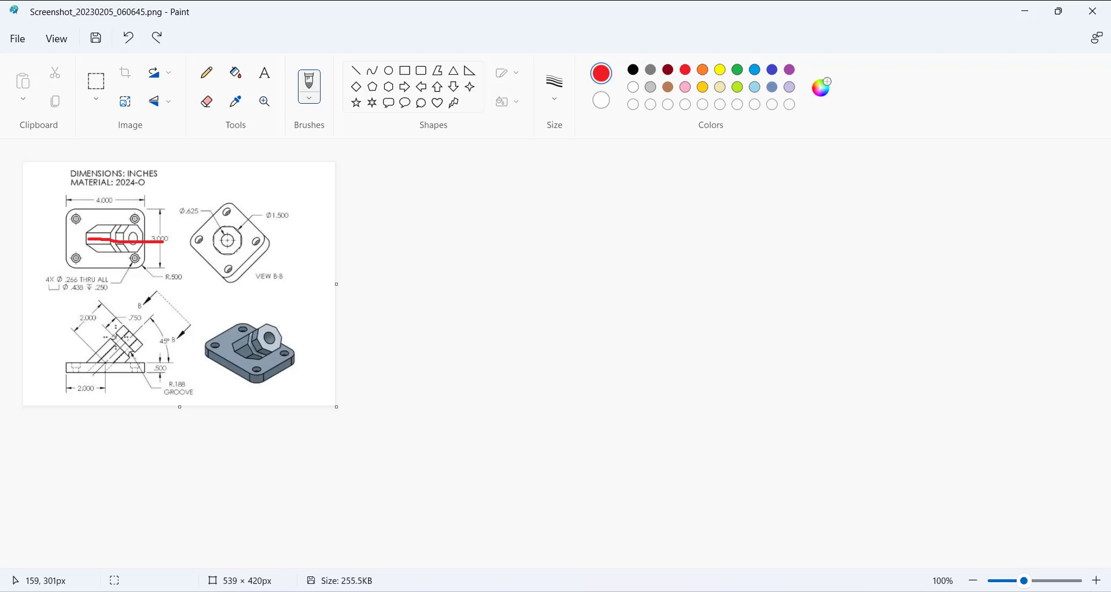
left_click(318, 377)
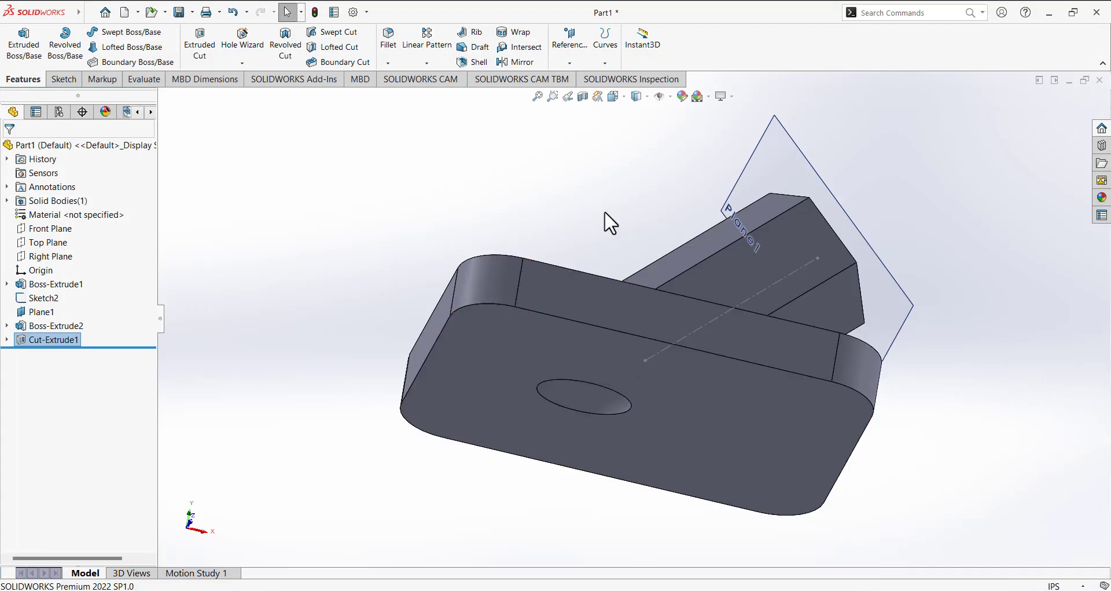
Hide Plane1 in the bracket model.
middle_click_drag(605, 210, 570, 394)
left_click(42, 312)
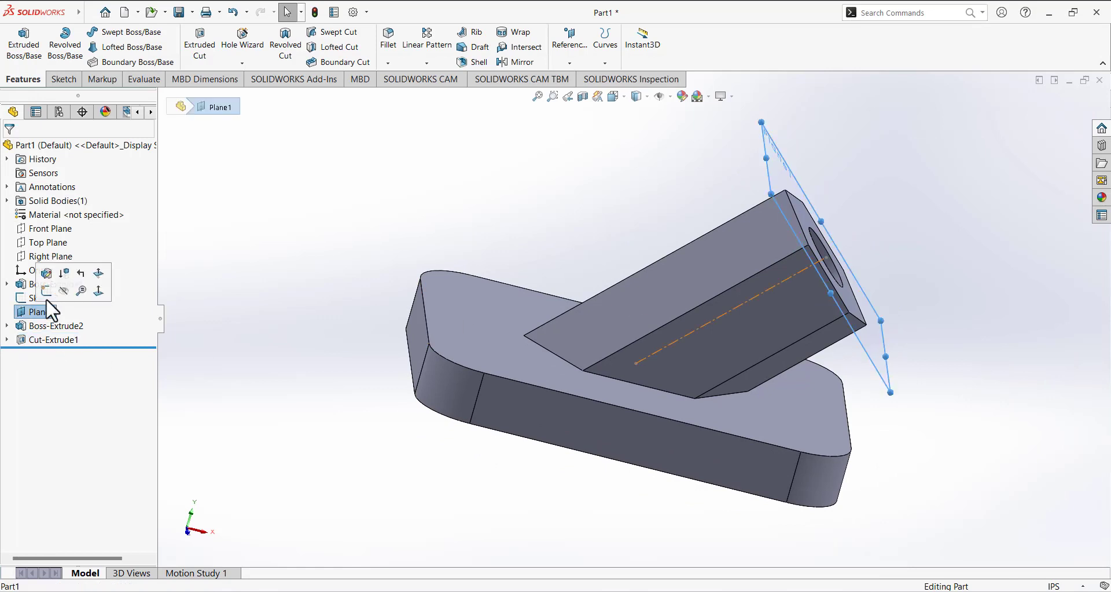
left_click(65, 292)
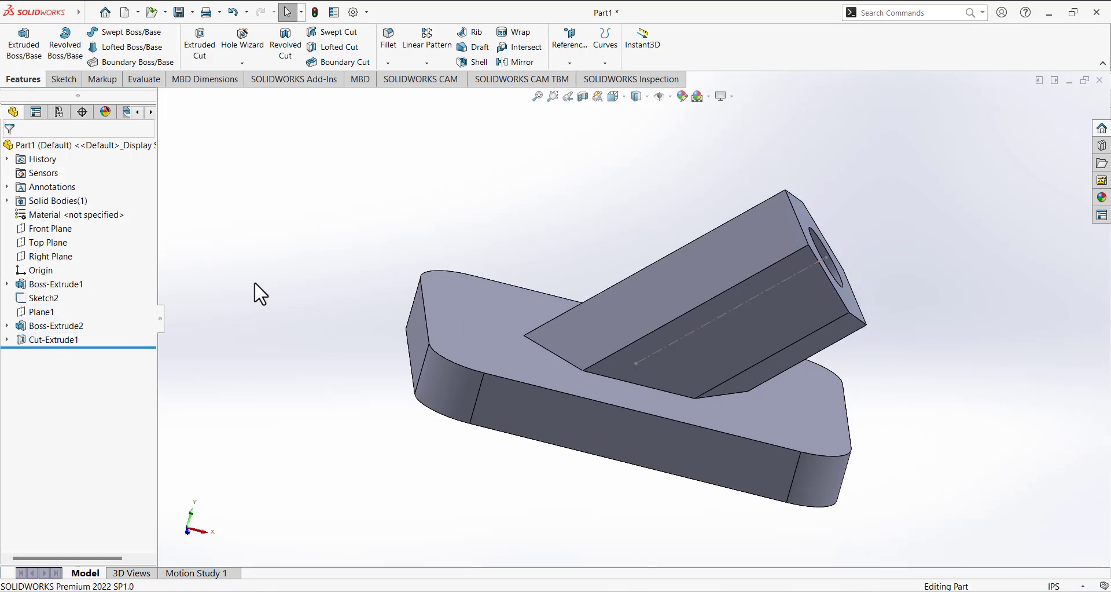
Start Sketch5 on the Front Plane, viewed Normal To the plane.
middle_click_drag(260, 293, 293, 222)
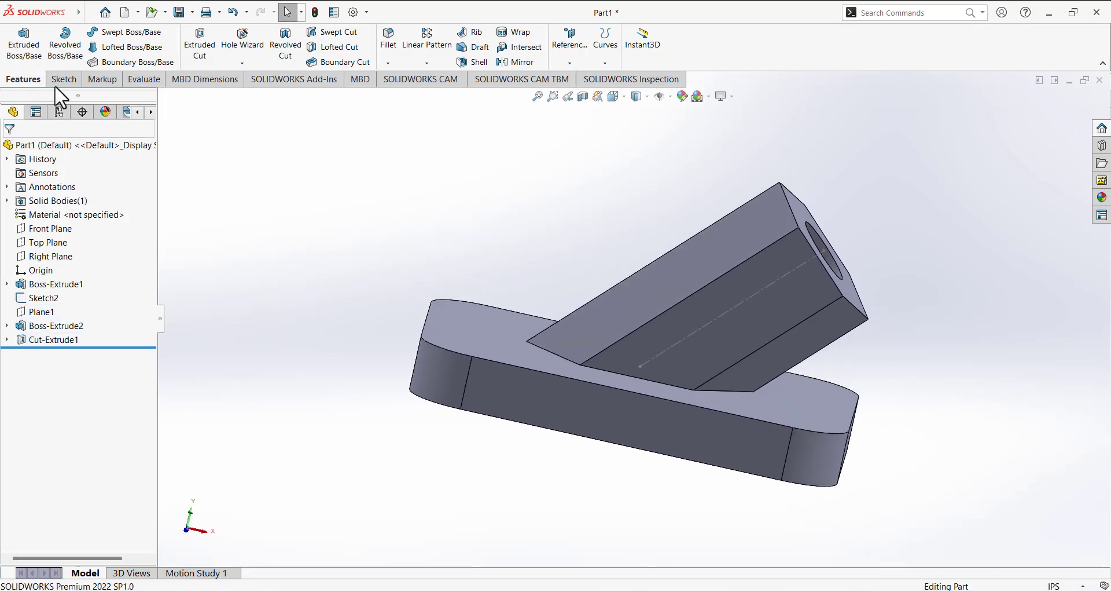
left_click(51, 229)
left_click(102, 212)
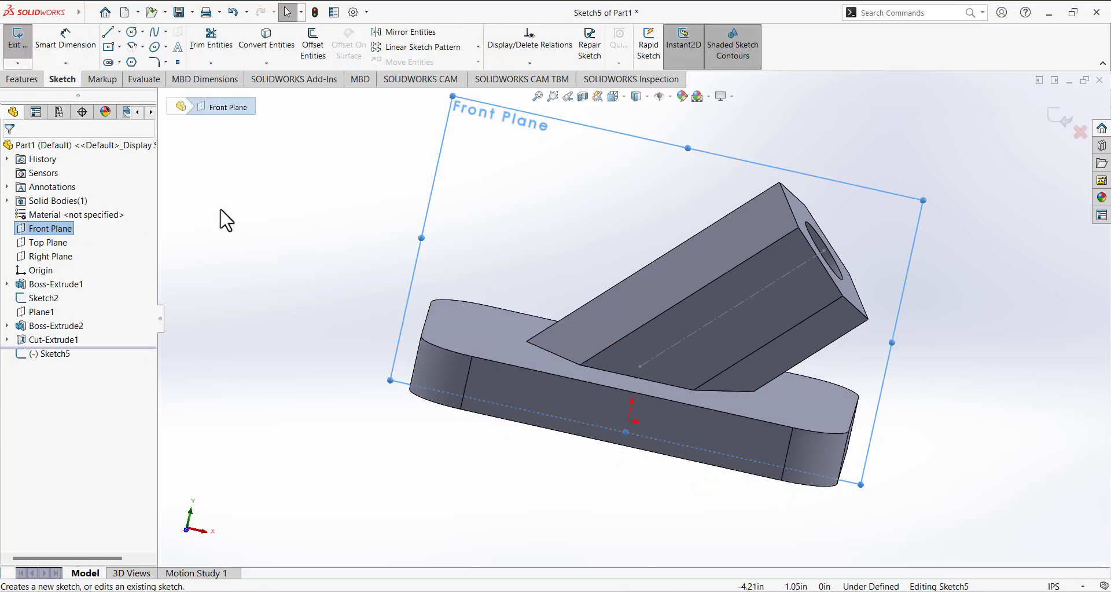
left_click(614, 96)
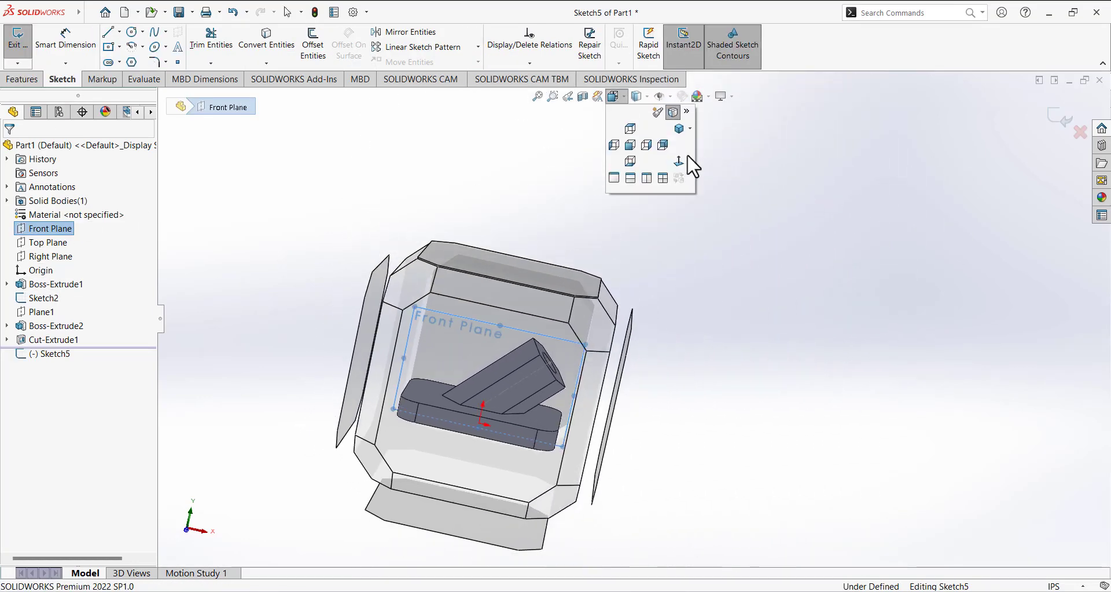
left_click(644, 172)
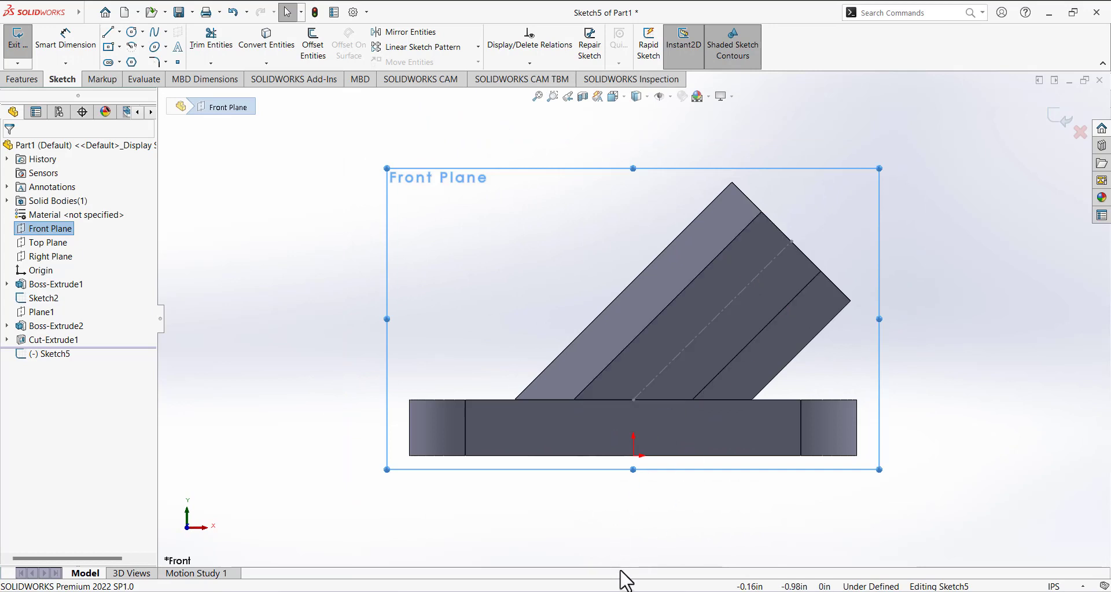
key("alt+Tab")
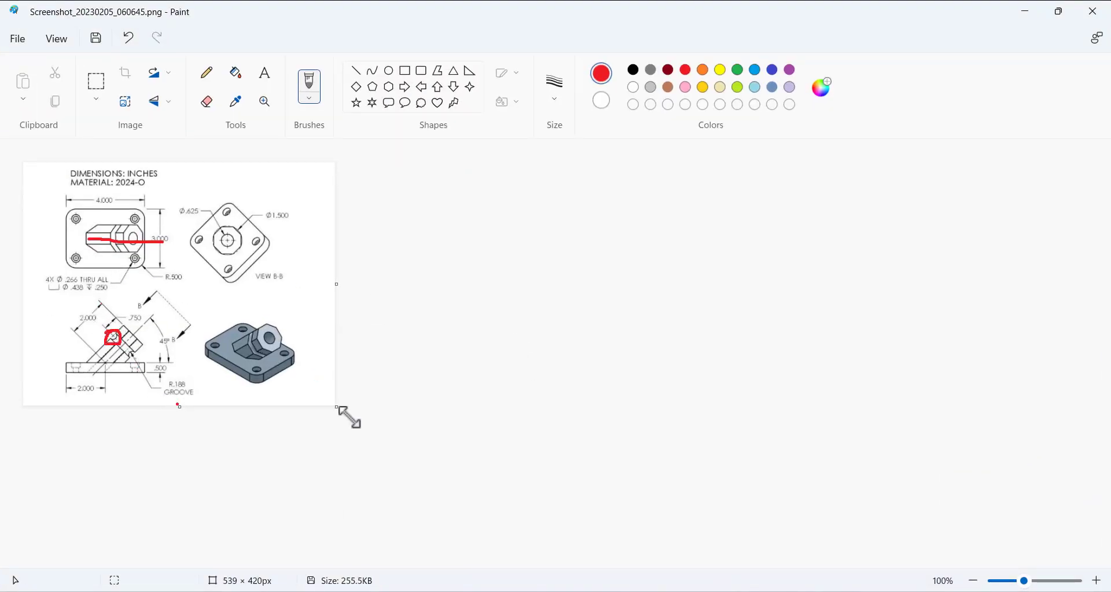
key("alt+Tab")
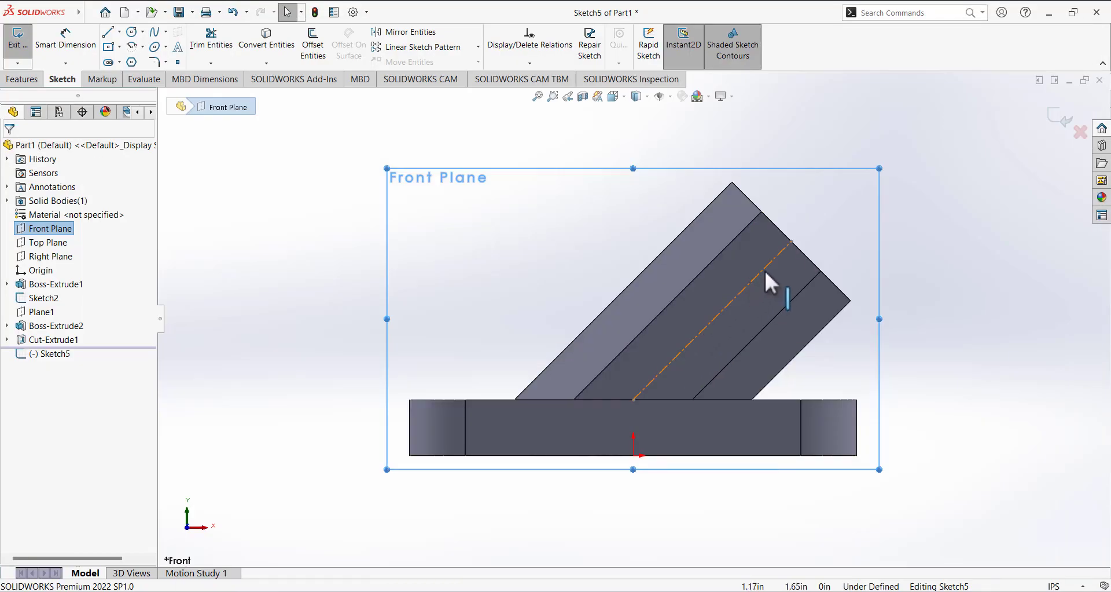
Draw a circle centred on the angled boss's upper edge.
scroll(764, 268, "up", 2)
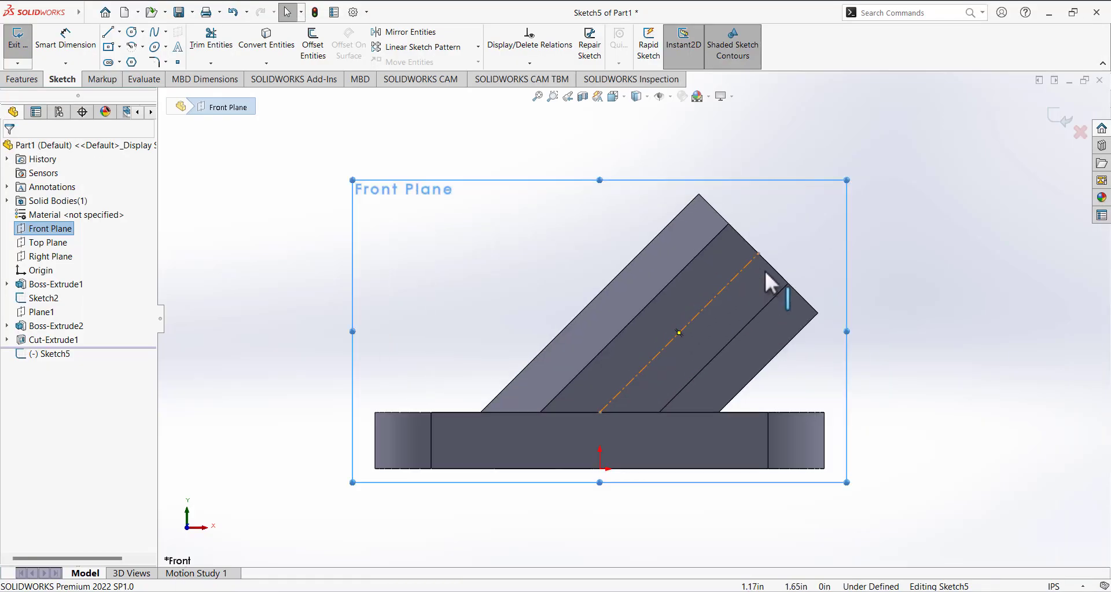
left_click(132, 32)
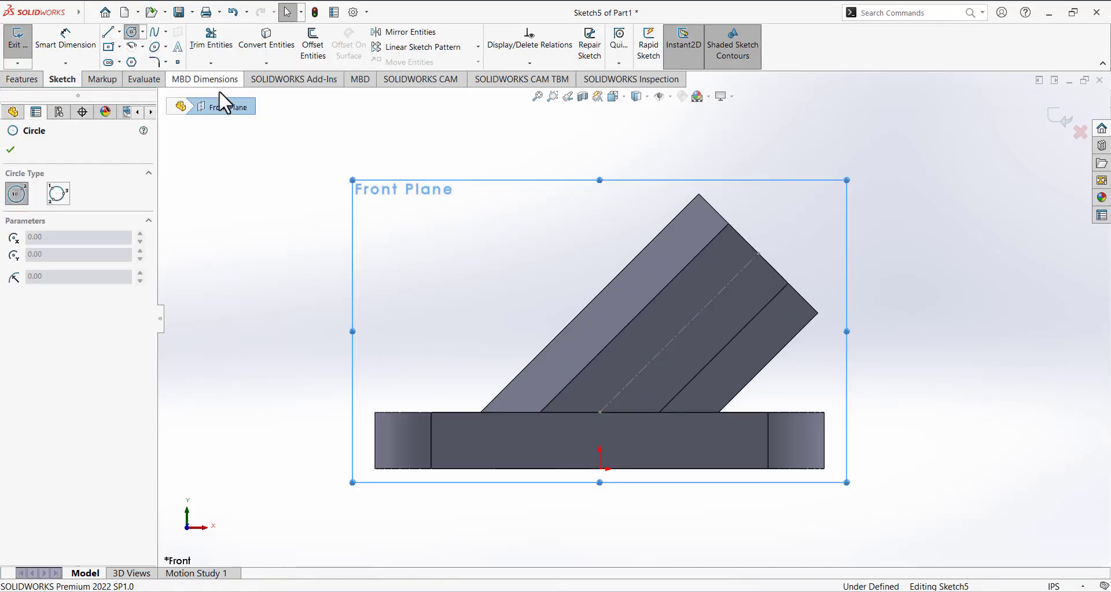
left_click(639, 254)
left_click(615, 231)
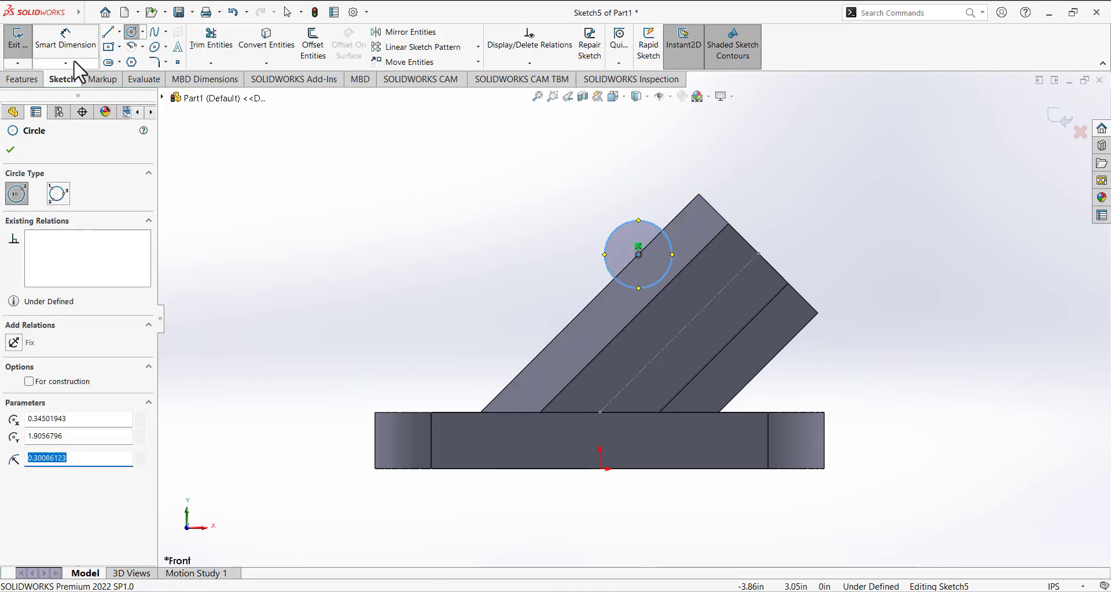
Convert the boss's upper edge into a sketch line with Convert Entities.
left_click(109, 32)
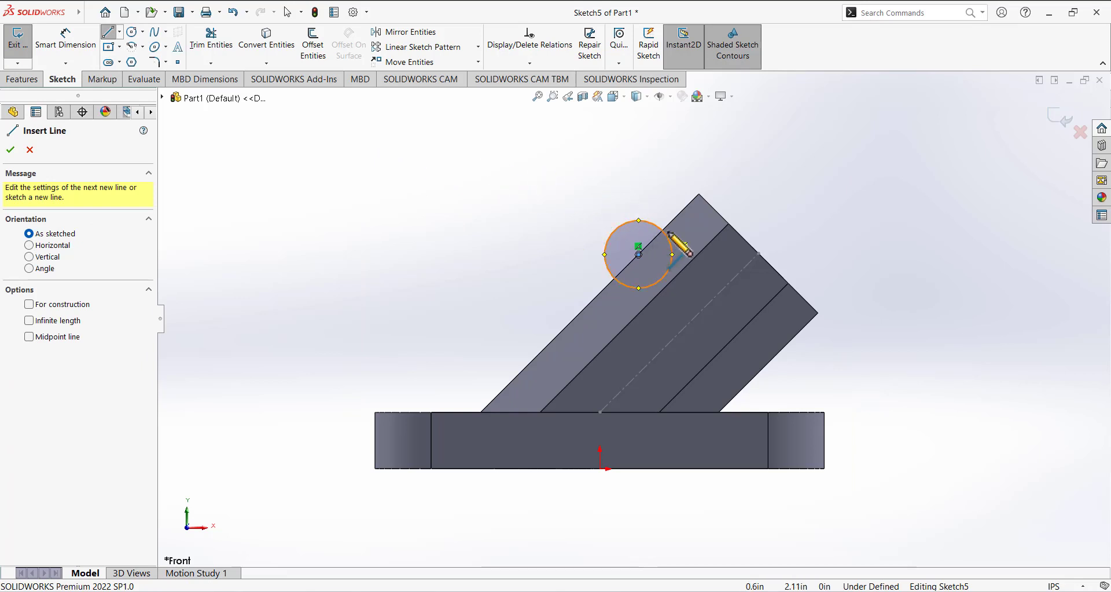
left_click(29, 149)
left_click(266, 44)
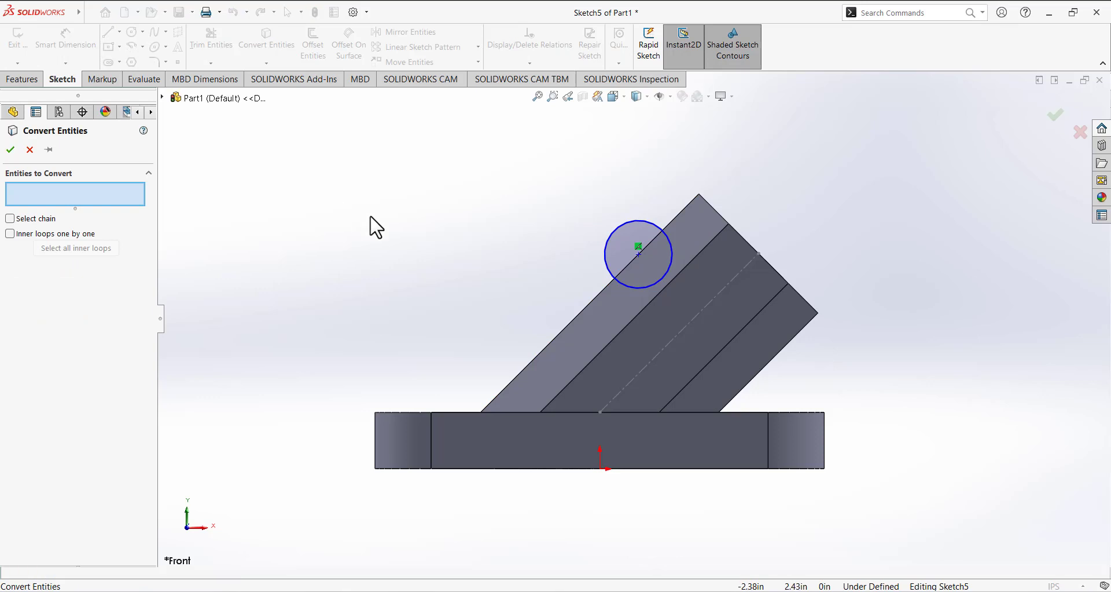
left_click(591, 304)
left_click(11, 149)
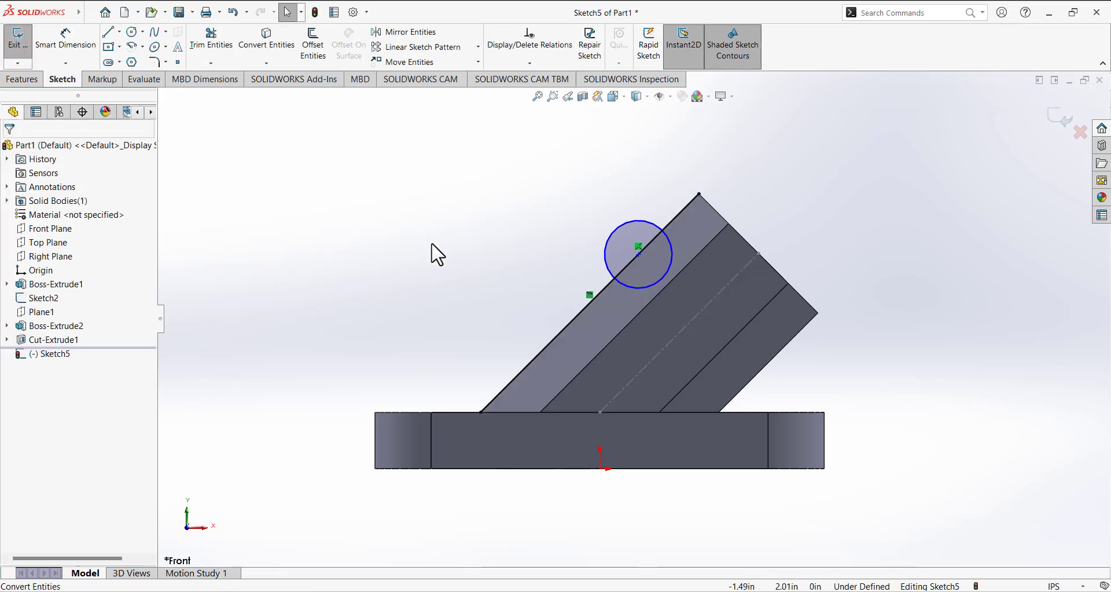
Trim the stray line segment and the circle's outer half, leaving a semicircle.
left_click(209, 42)
left_click(559, 337)
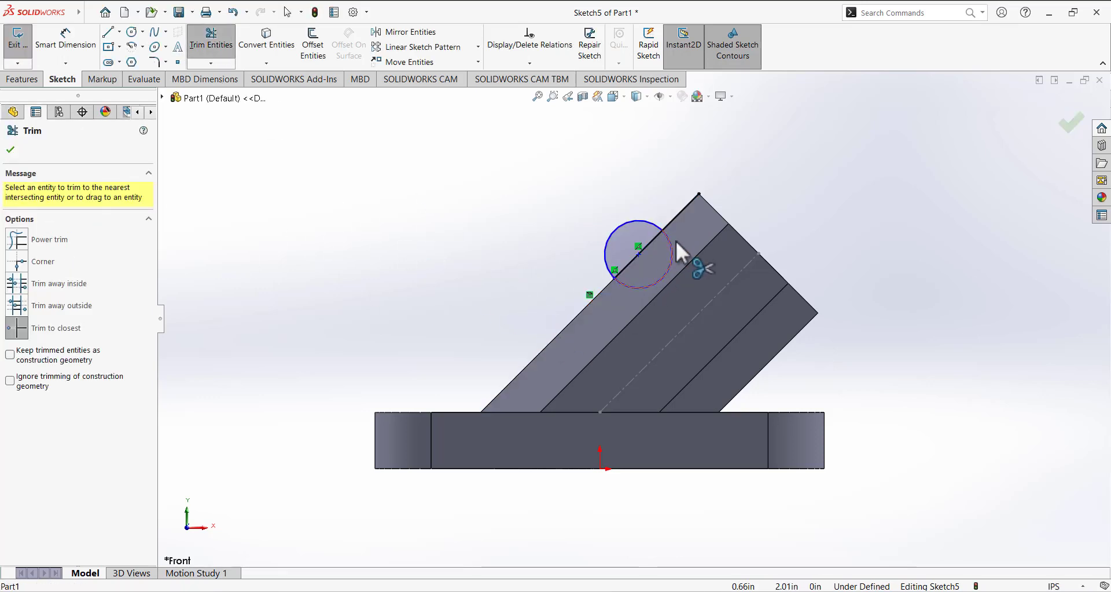
left_click(647, 226)
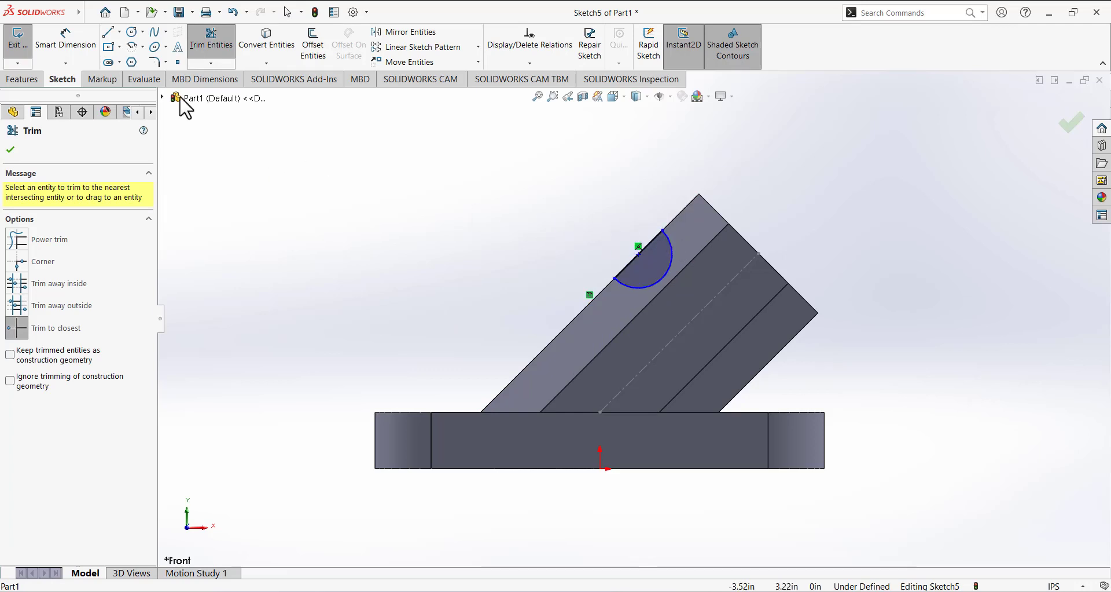
left_click(78, 42)
left_click(697, 584)
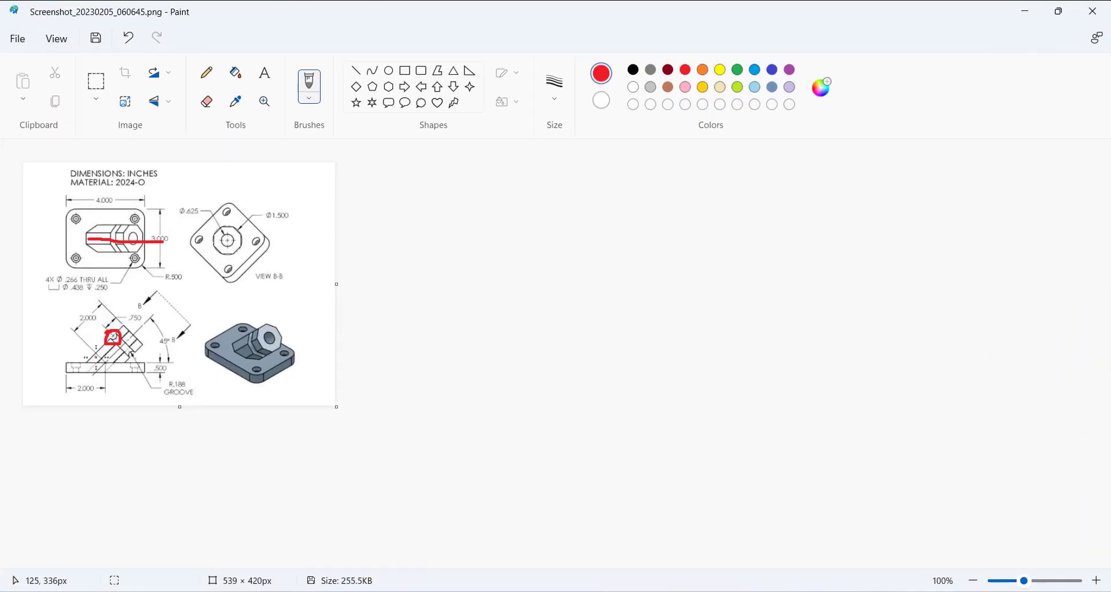
Undo the red rectangle around the small circle in Paint.
left_click(129, 38)
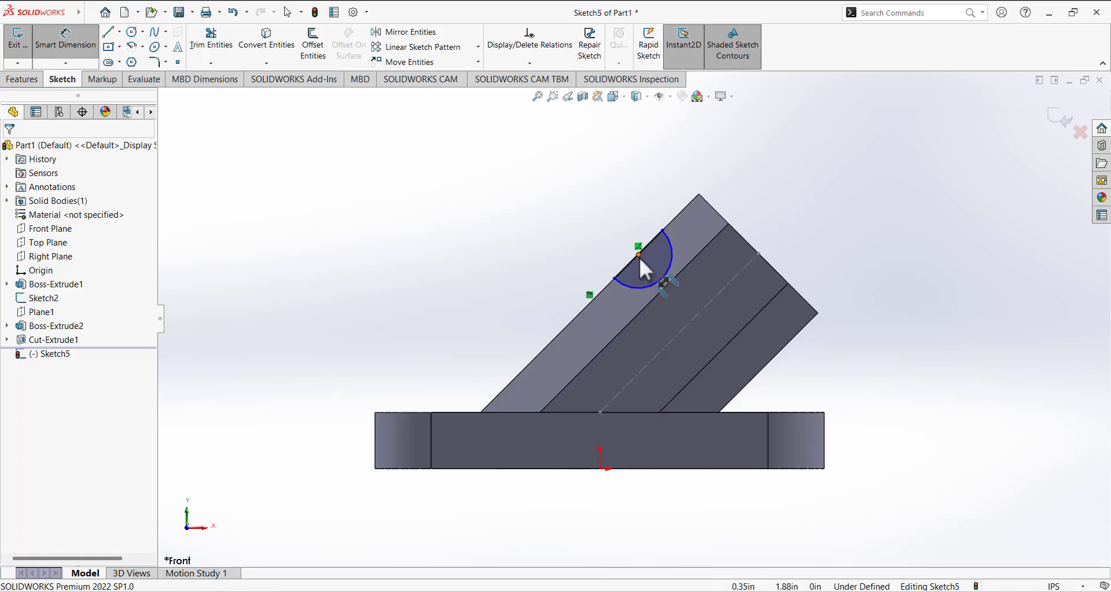
Dimension the groove arc .75 in from the beam's top corner with a .188 in radius.
left_click(638, 255)
left_click(700, 196)
left_click(637, 233)
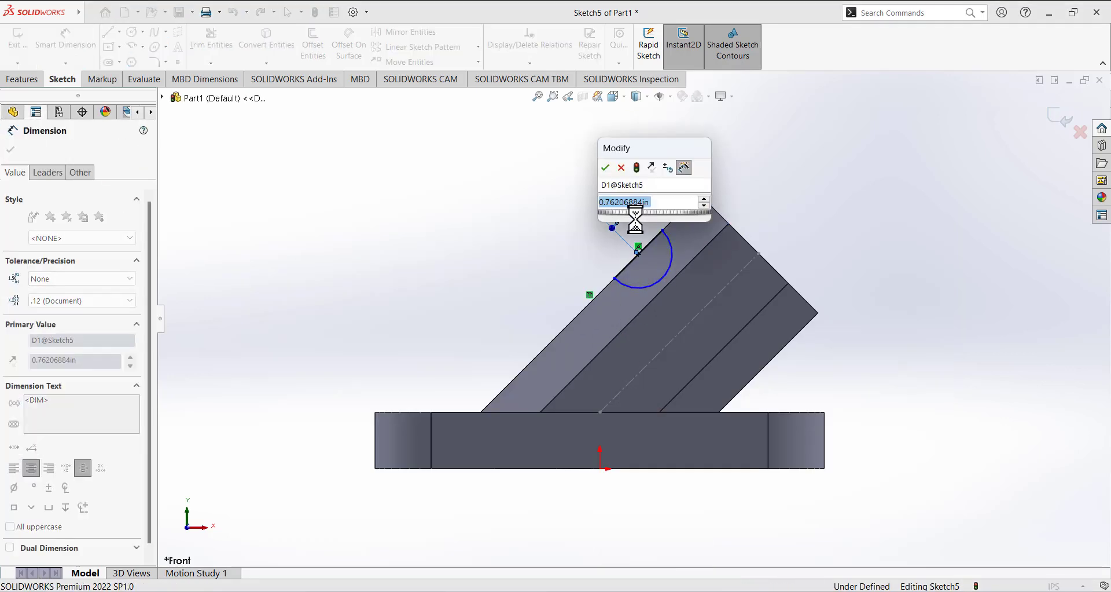
type(".75")
key("Return")
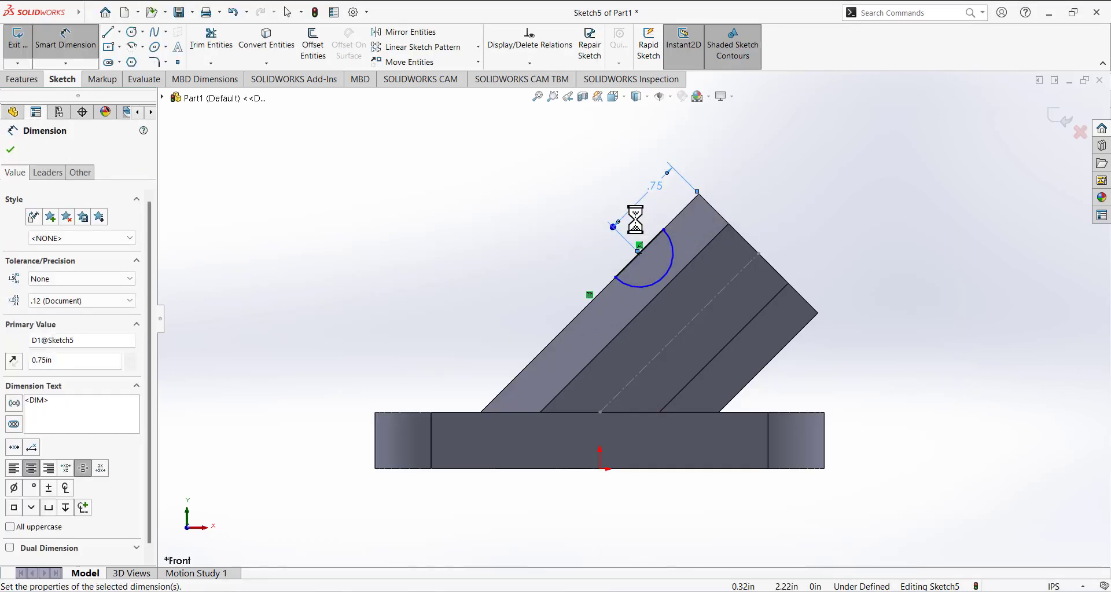
left_click(673, 256)
left_click(798, 226)
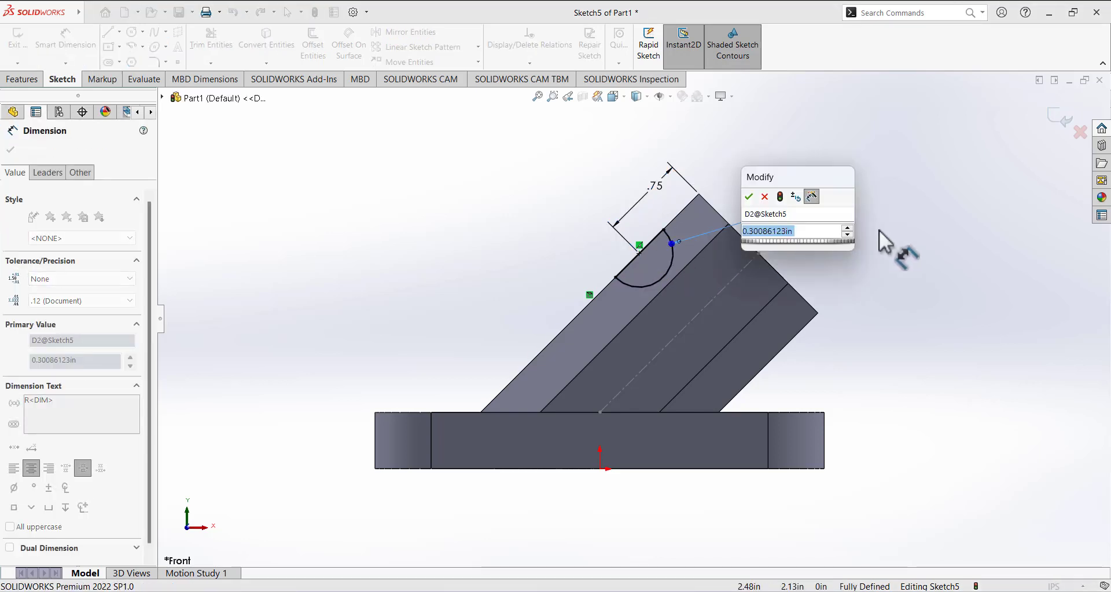
type(".188")
key("Return")
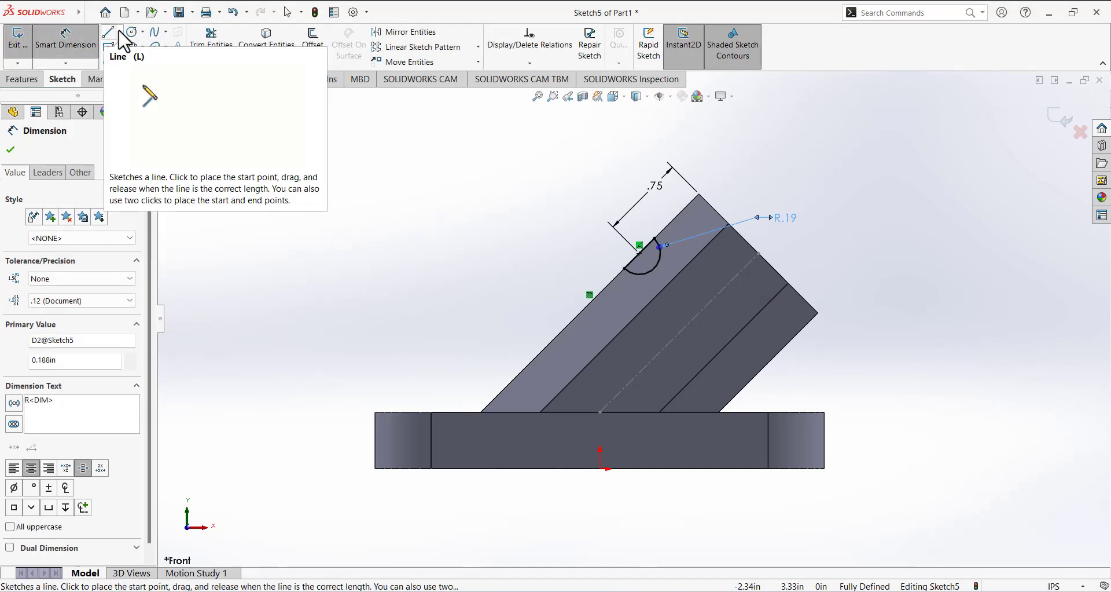
Draw a centerline down the angled beam from its upper end.
left_click(143, 31)
left_click(120, 32)
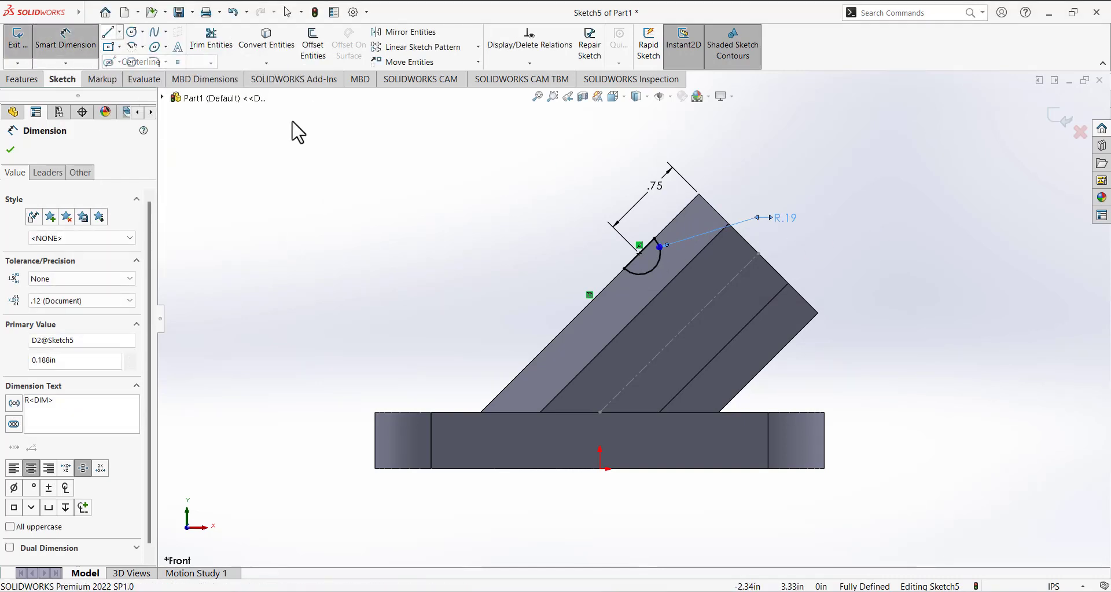
left_click(758, 253)
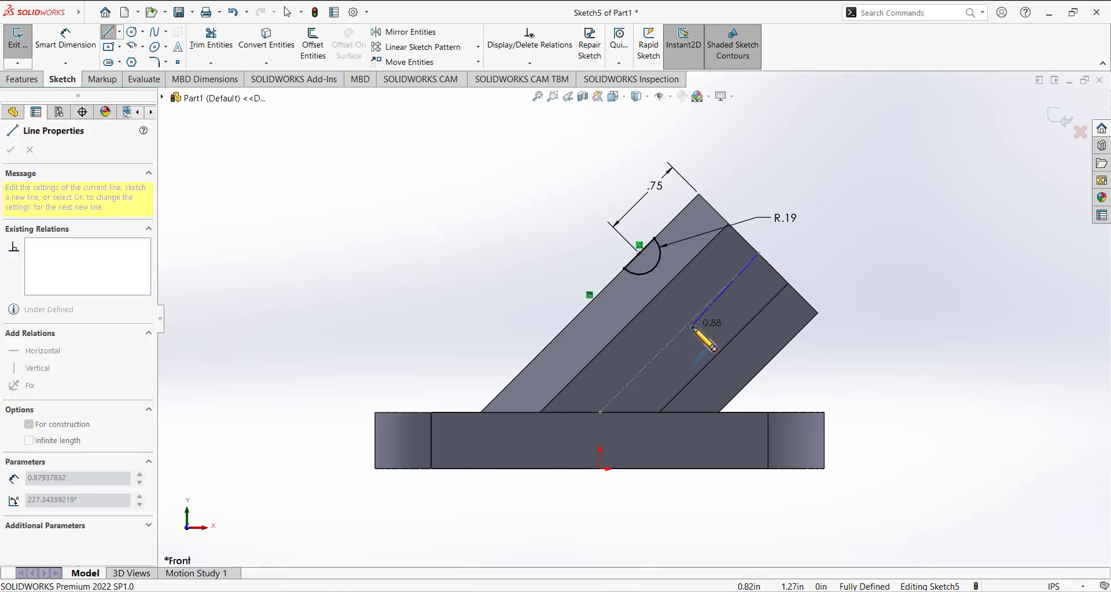
left_click(600, 412)
right_click(524, 249)
left_click(544, 260)
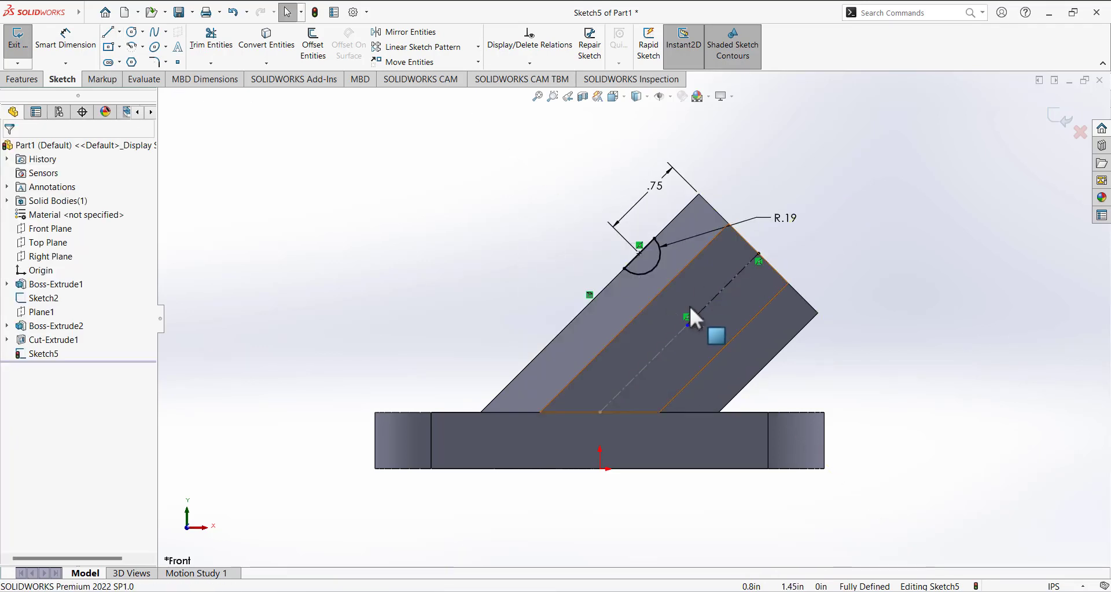
Toggle the middle line's construction setting and delete the short centerline.
left_click(676, 334)
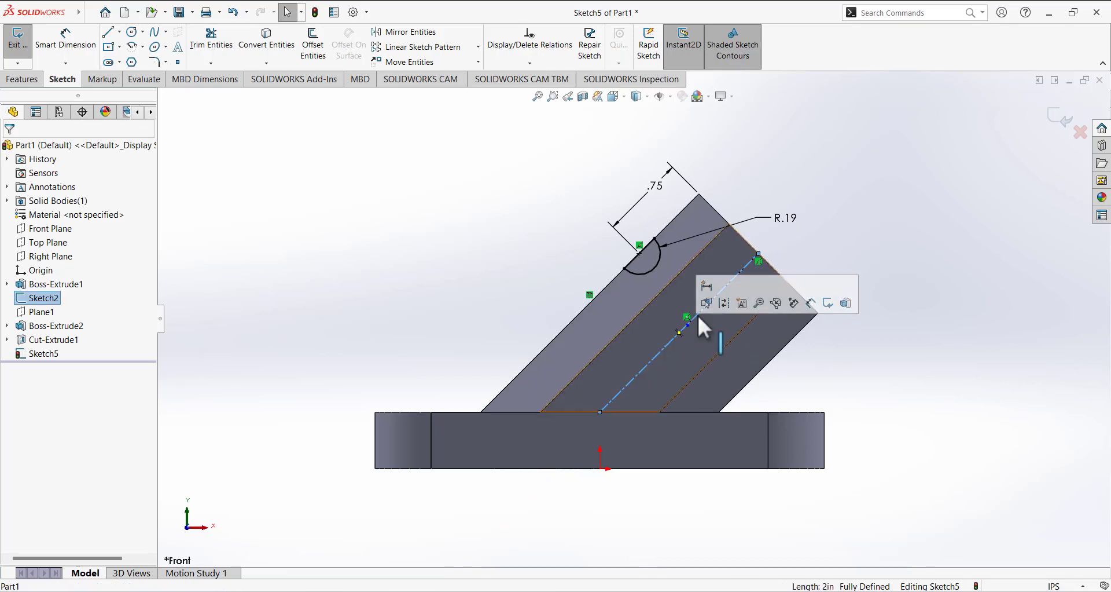
left_click(724, 302)
left_click(723, 292)
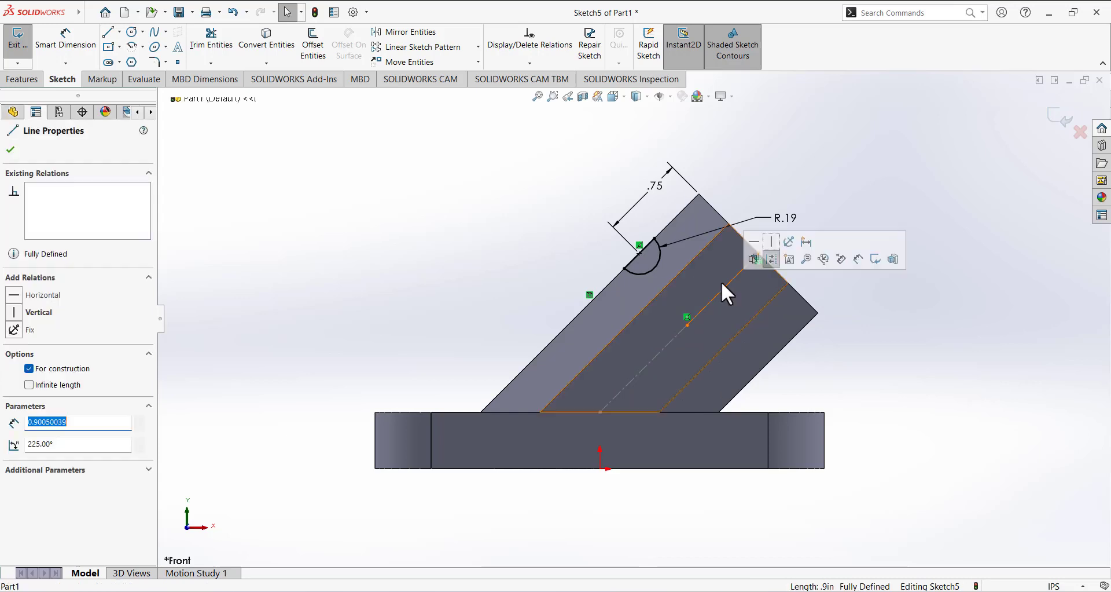
left_click(772, 257)
left_click(540, 218)
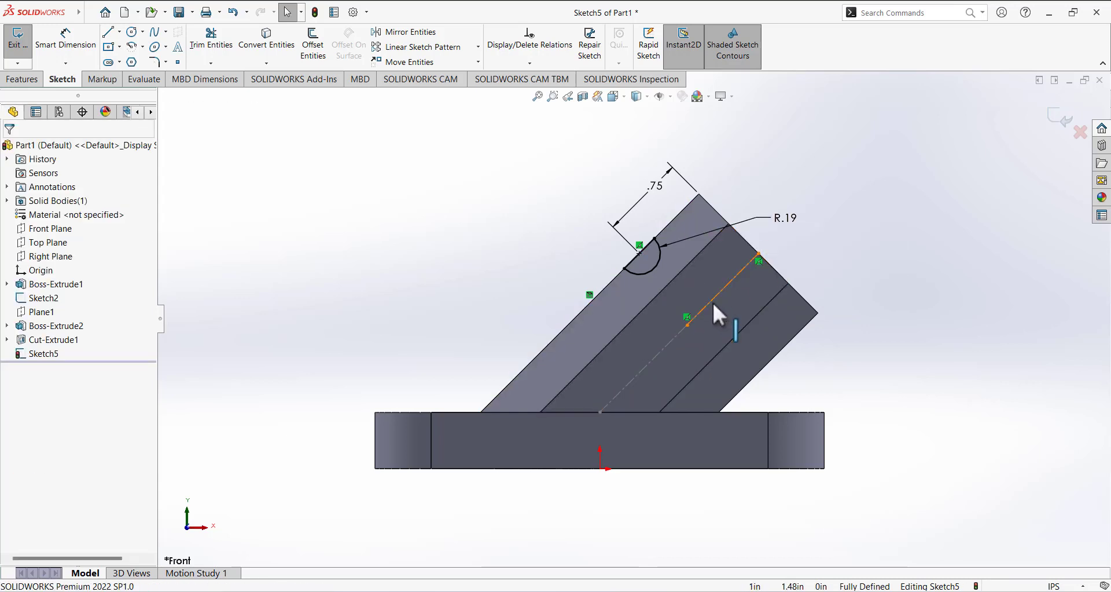
right_click(711, 301)
left_click(747, 454)
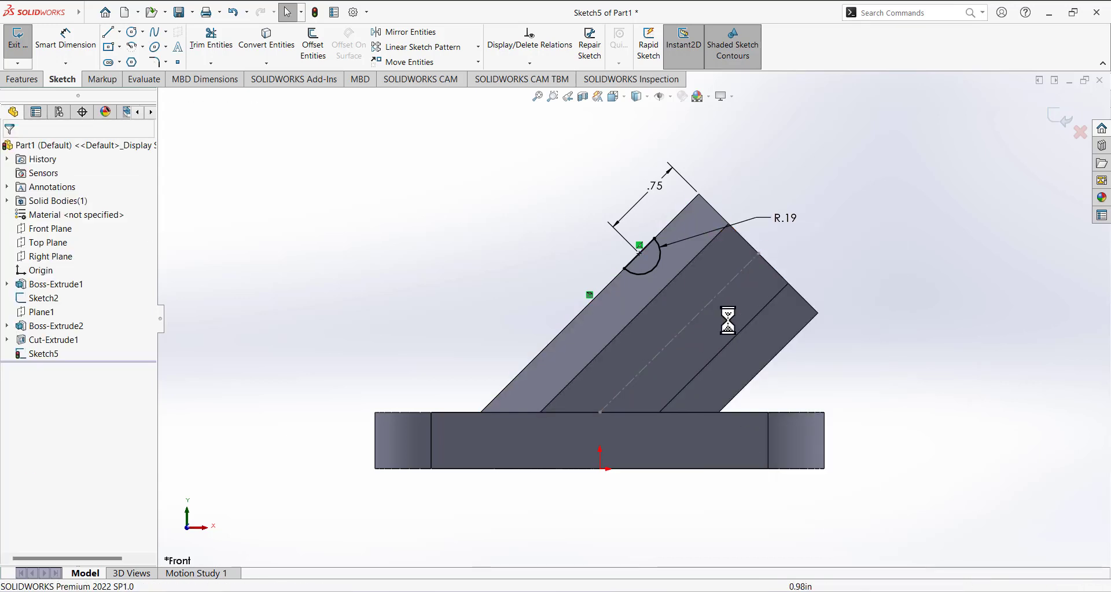
Convert the beam's middle edge into the sketch as a construction line.
left_click(707, 304)
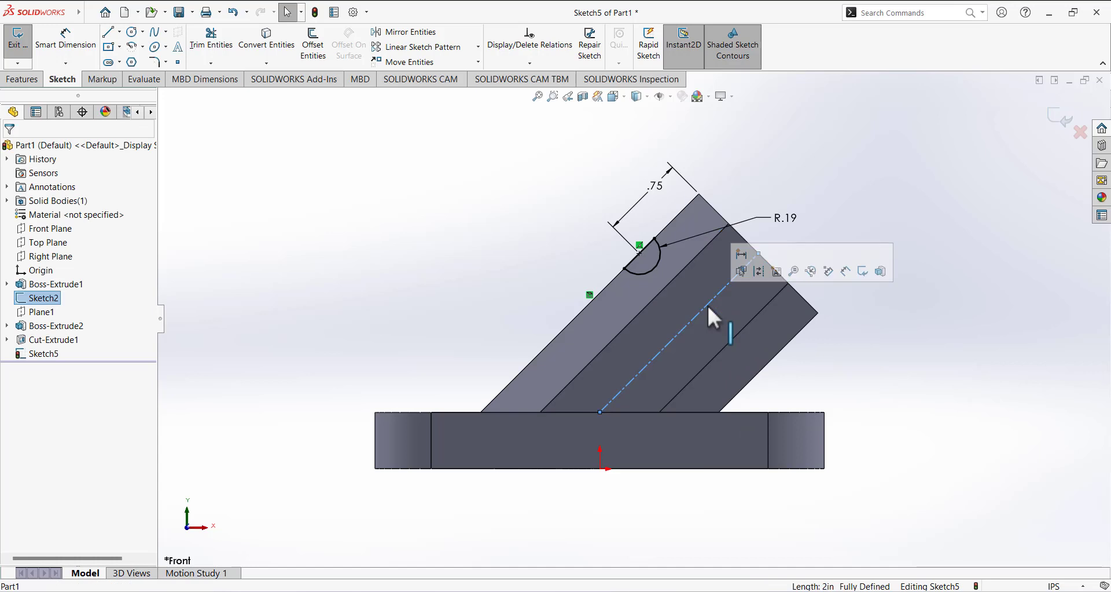
left_click(274, 46)
left_click(640, 371)
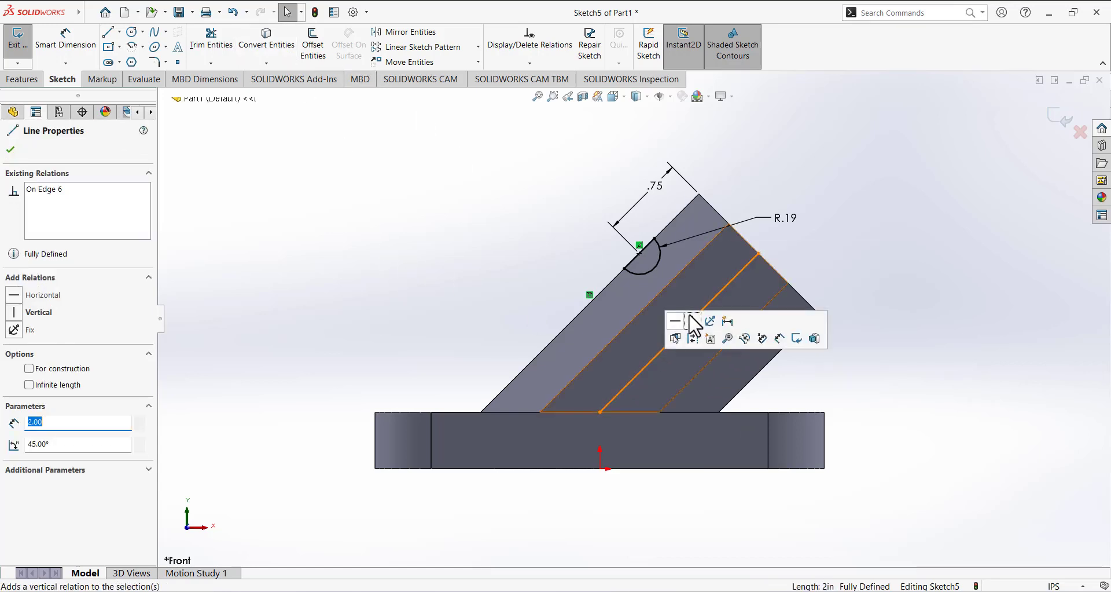
left_click(694, 338)
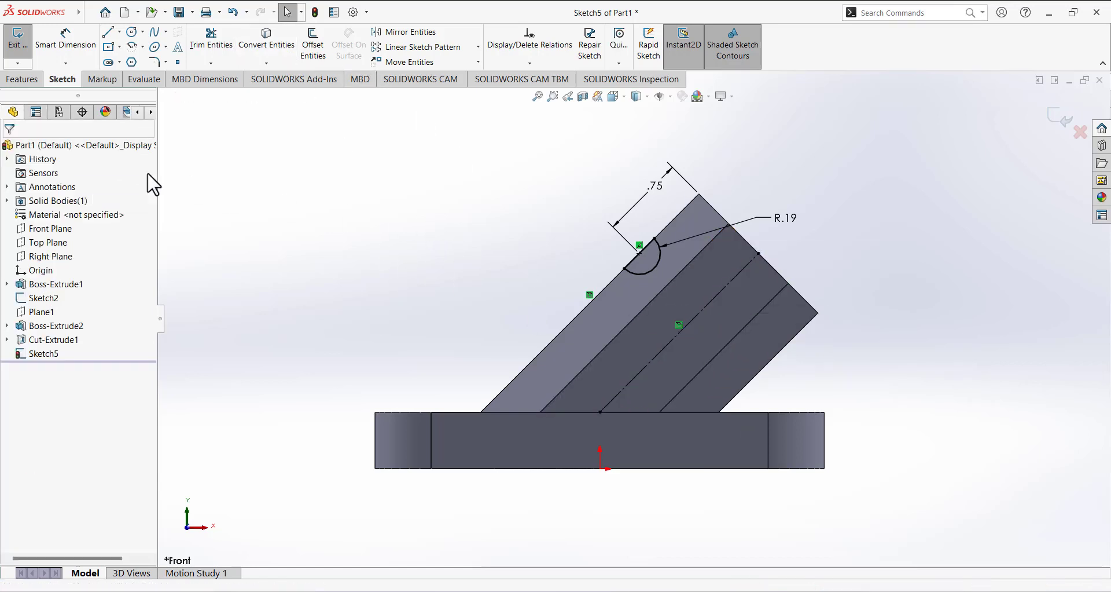
left_click(22, 79)
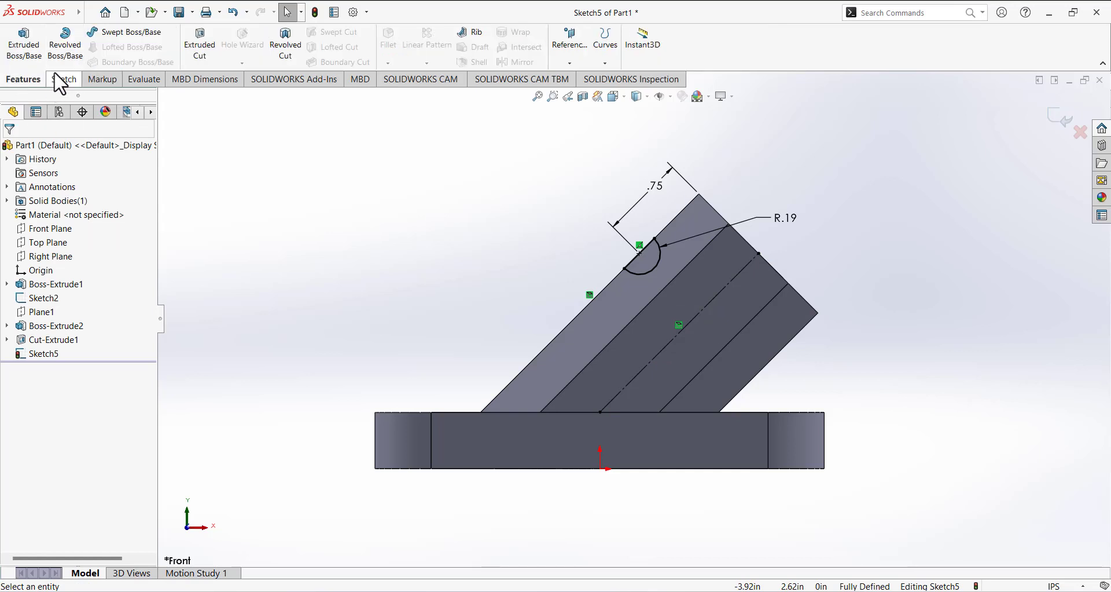
Revolve-cut Sketch5 360° about Line7 to create the Cut-Revolve1 groove.
left_click(287, 54)
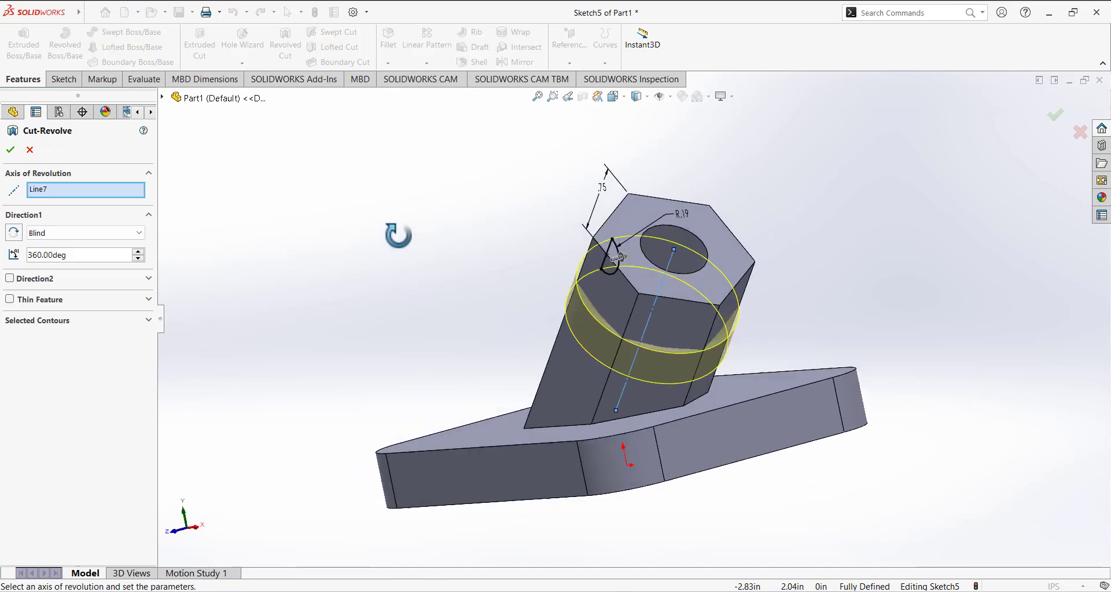
left_click(11, 150)
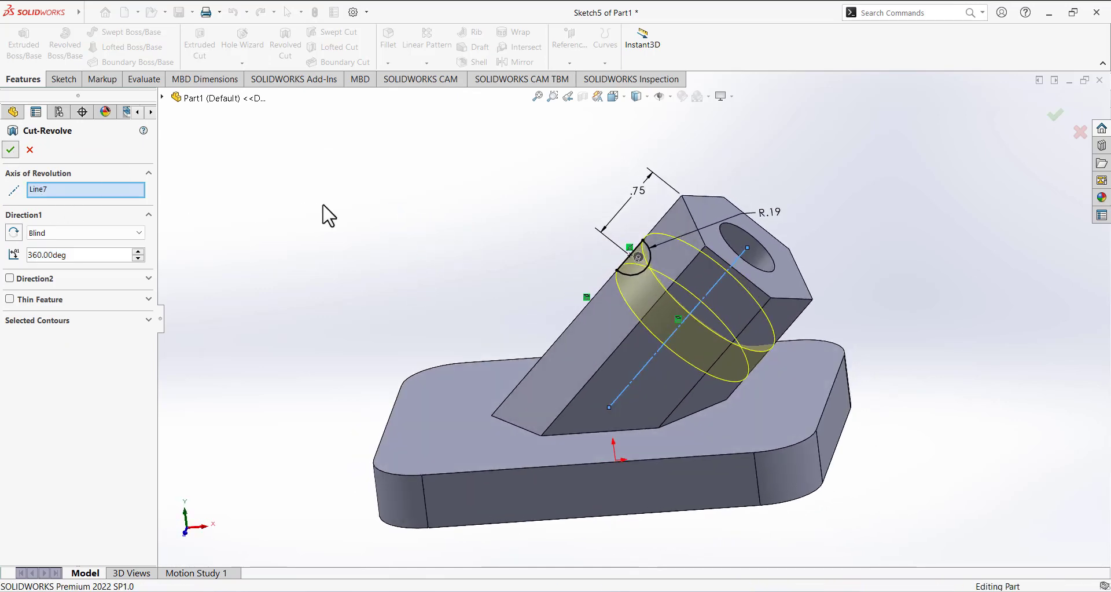
middle_click_drag(436, 285, 422, 363)
scroll(608, 474, "up", 3)
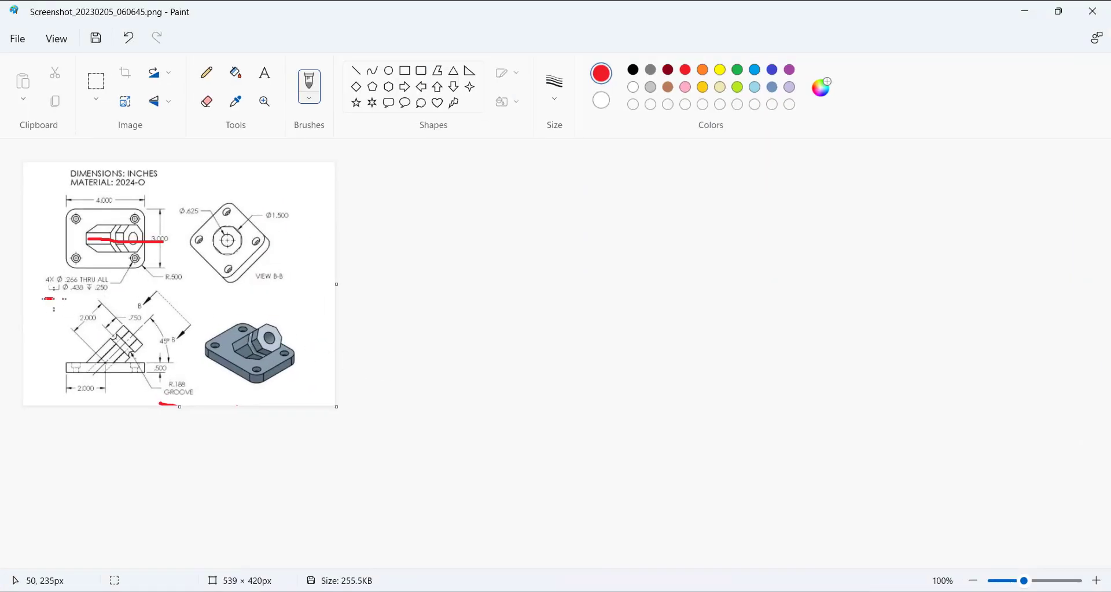
mouse_move(52, 299)
left_mouse_down()
mouse_move(115, 302)
mouse_move(122, 281)
mouse_move(33, 266)
mouse_move(56, 297)
left_mouse_up()
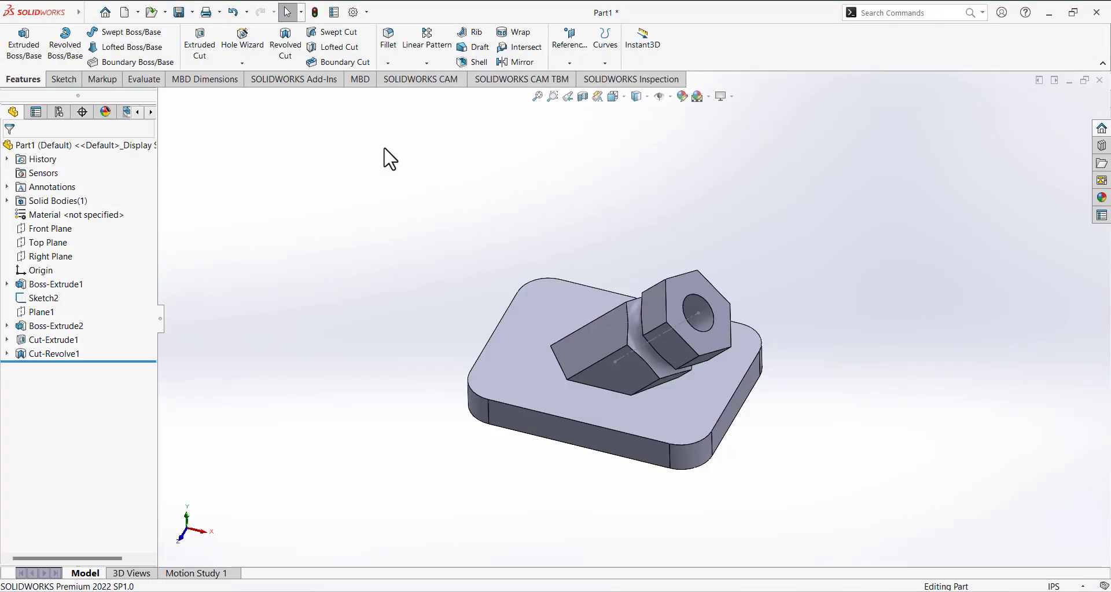
Start a Hole Wizard hole and toggle the custom sizing display.
left_click(235, 61)
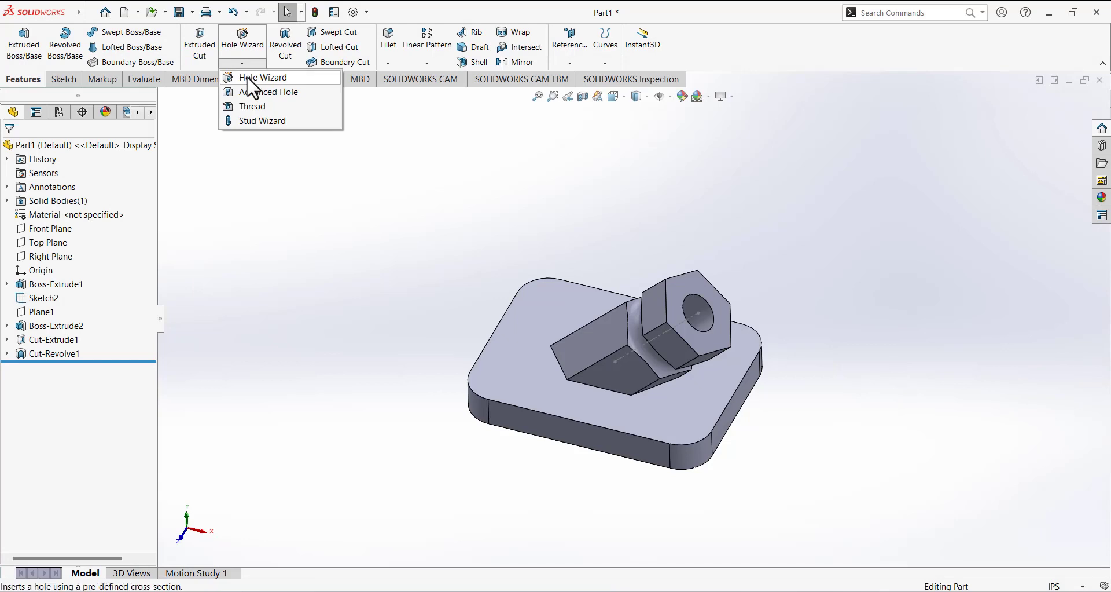
left_click(247, 81)
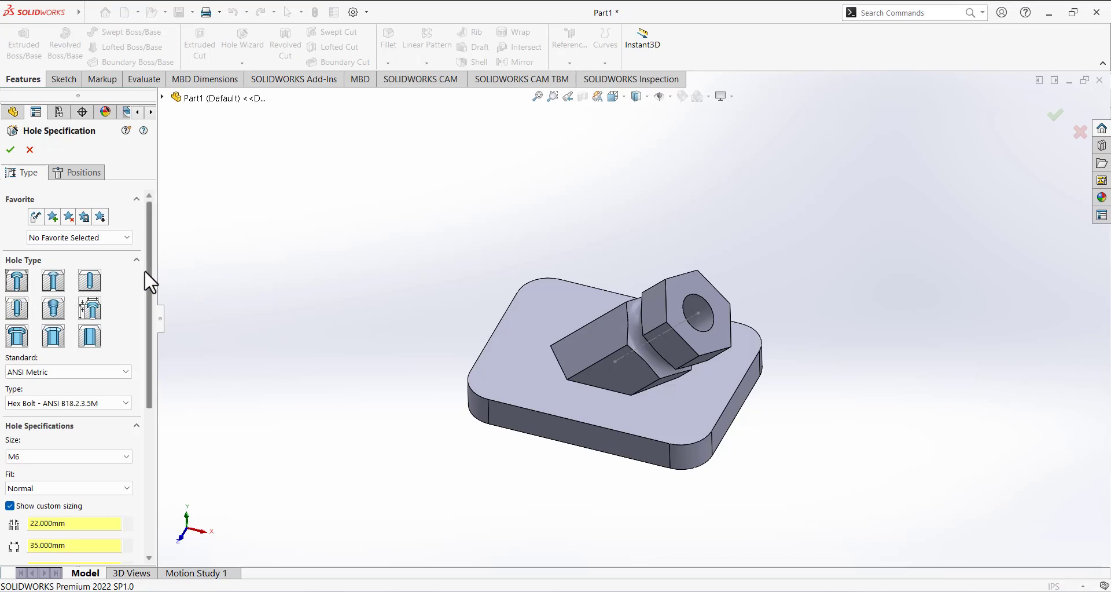
left_click_drag(146, 272, 159, 374)
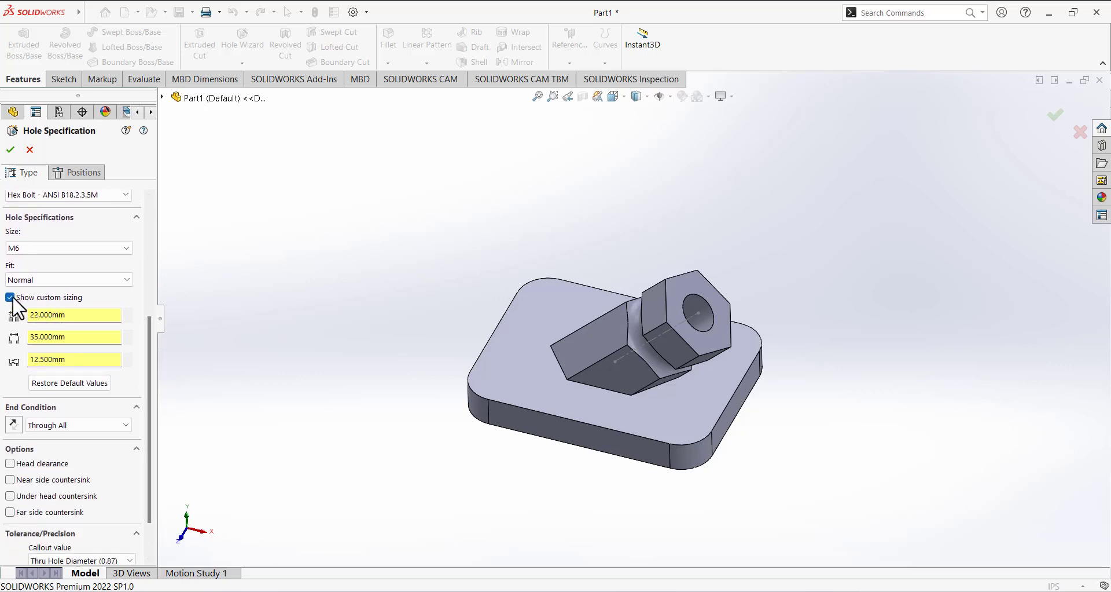
left_click(10, 297)
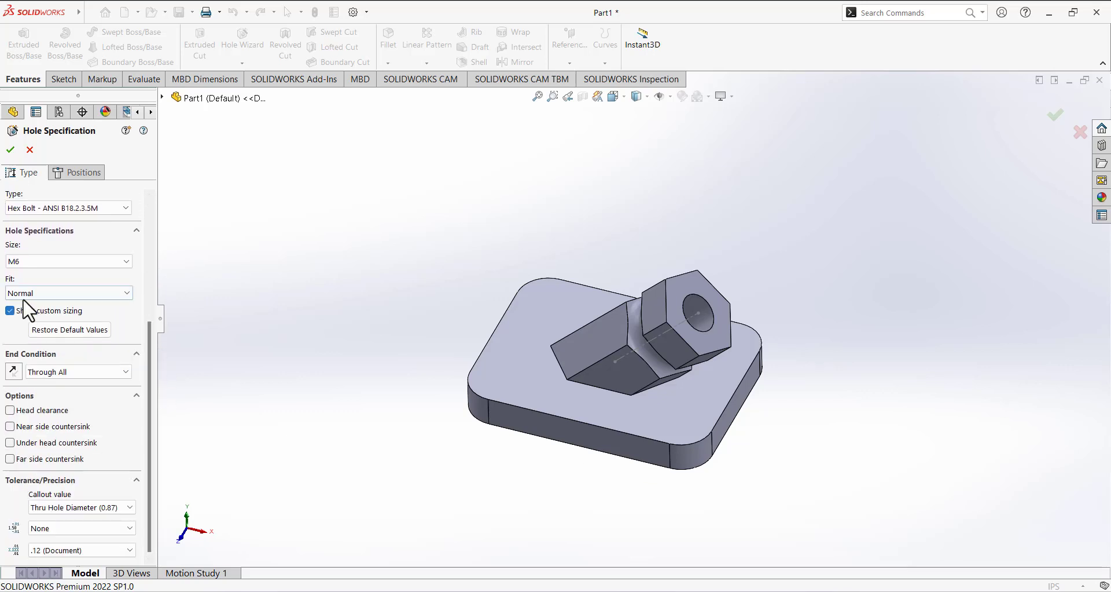
left_click(10, 311)
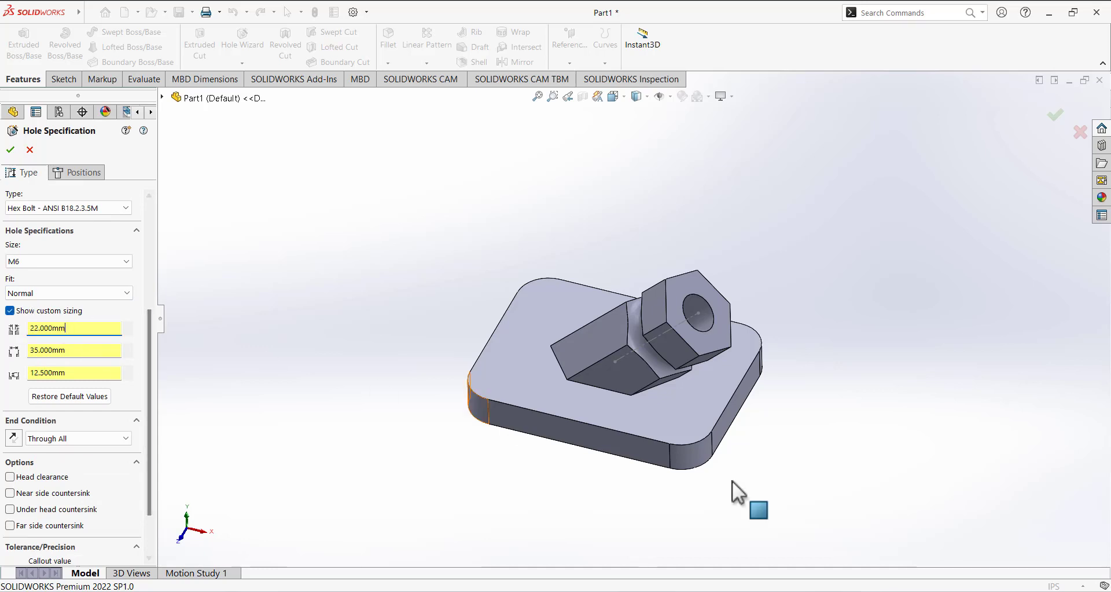
scroll(87, 293, "up", 1)
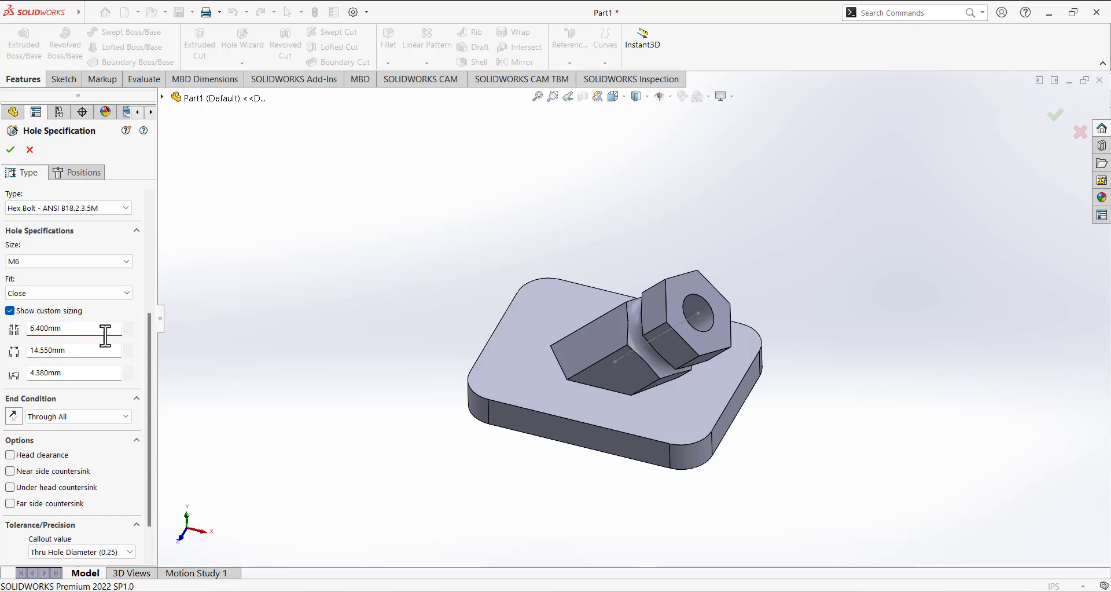
left_click_drag(149, 367, 156, 278)
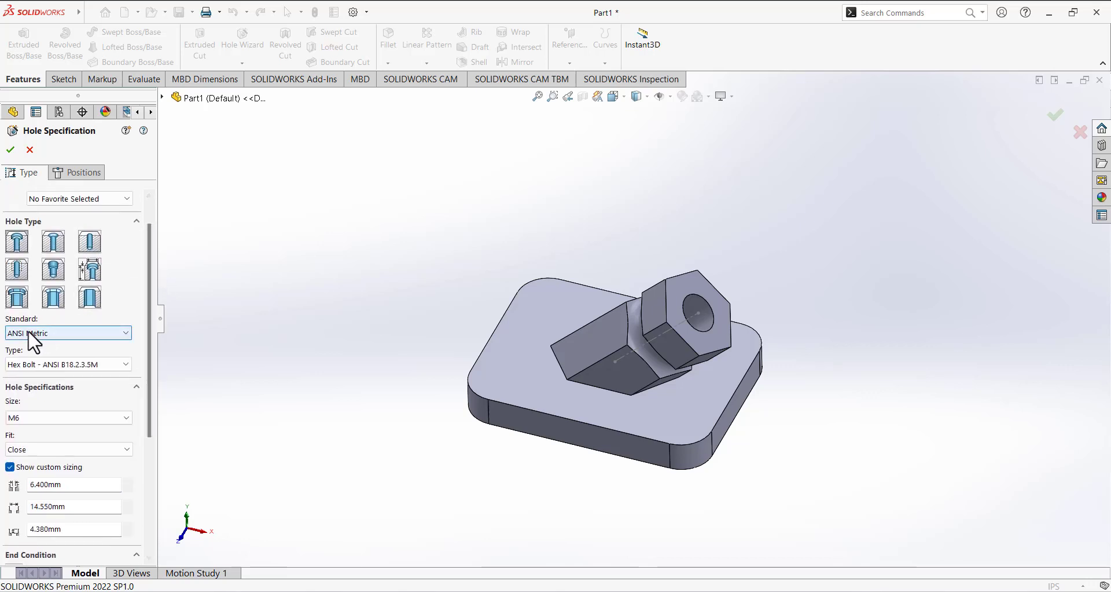
Switch the hole standard to ANSI Inch.
left_click(51, 334)
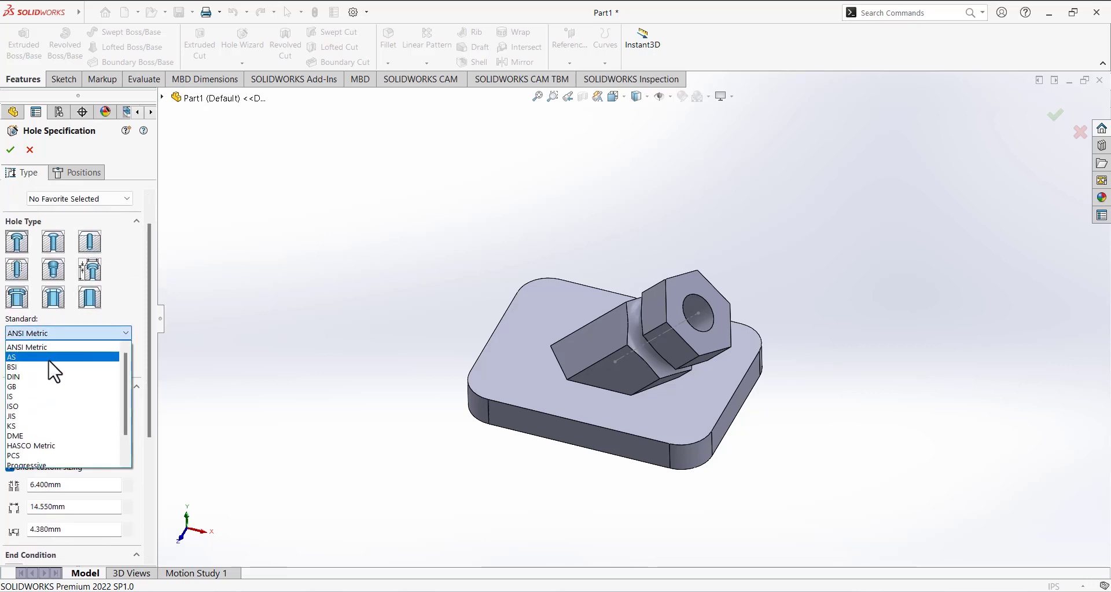
scroll(42, 347, "up", 1)
left_click(39, 348)
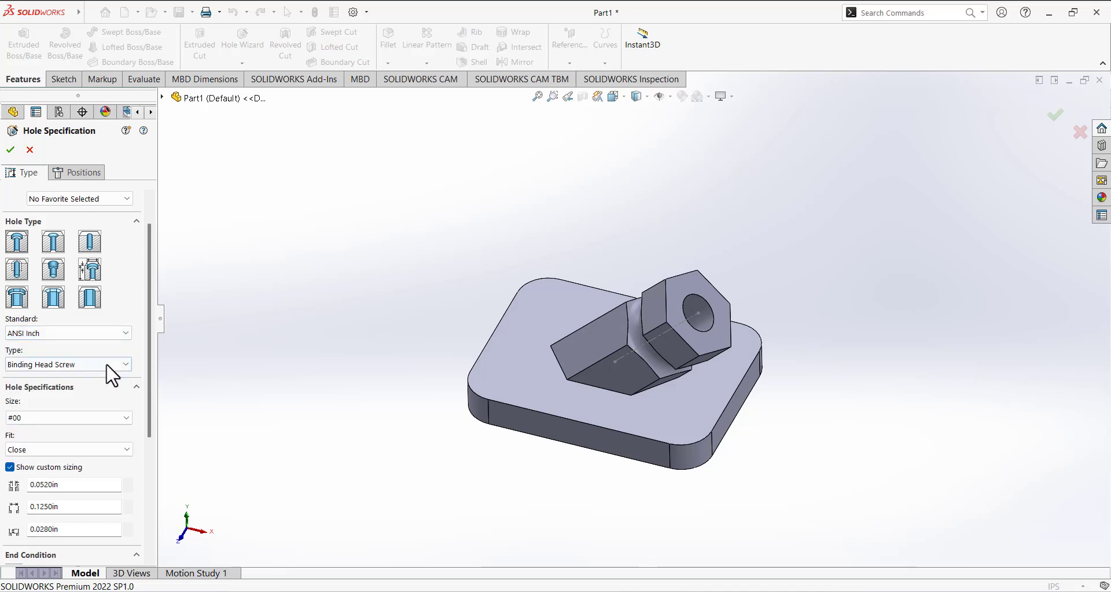
left_click_drag(145, 352, 145, 436)
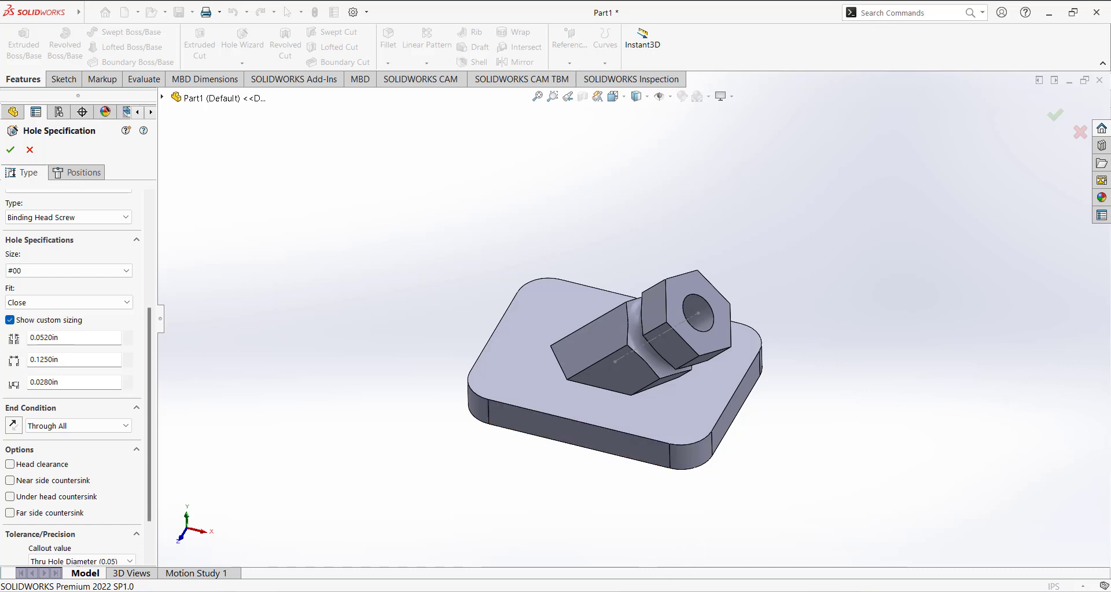
key("alt+Tab")
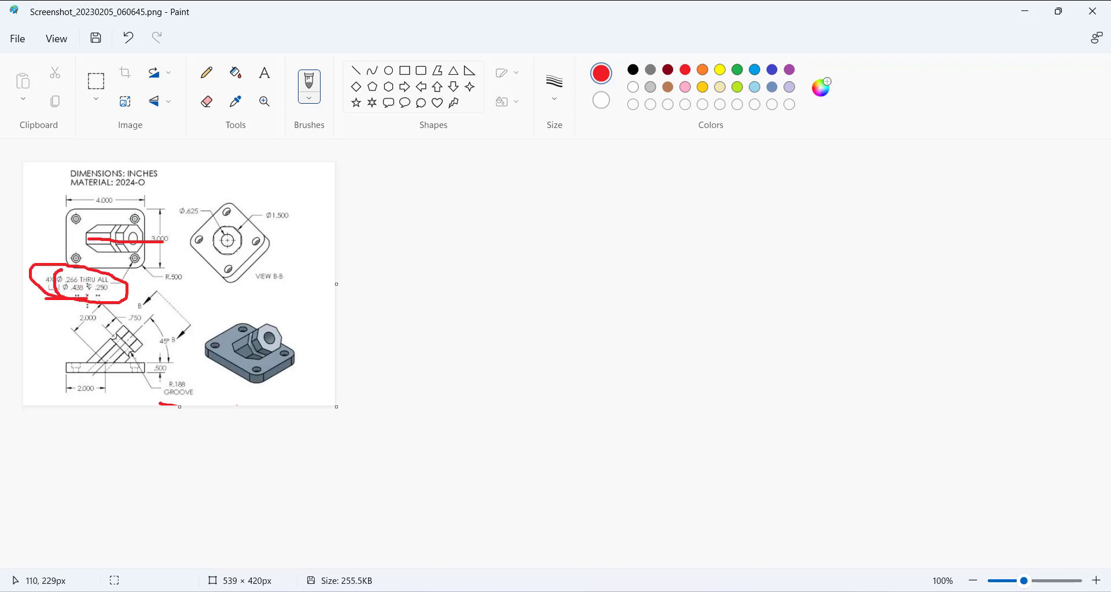
Review the circled hole callout in Paint, then return to the Hole Specification.
left_click(326, 325)
key("alt+Tab")
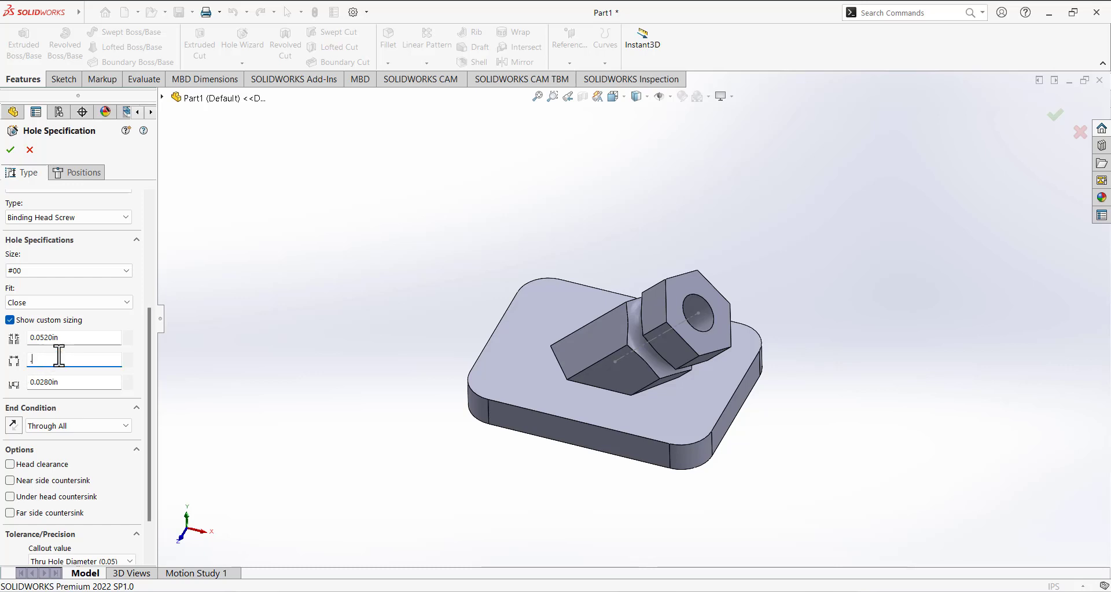
Enter a 0.438 in counterbore diameter and a 0.266 in hole diameter.
type("8")
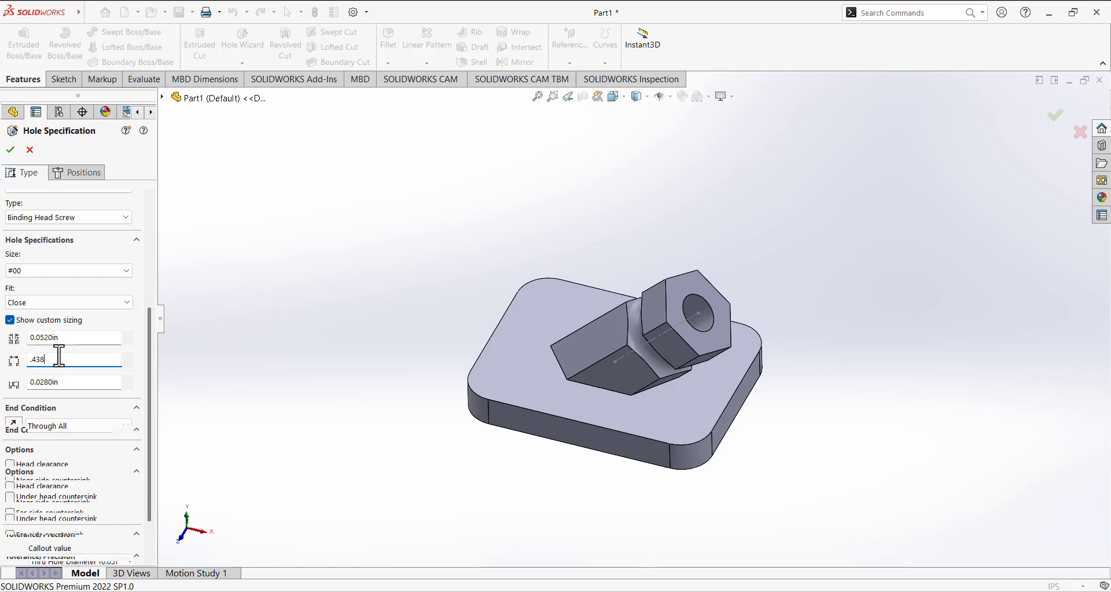
key("Return")
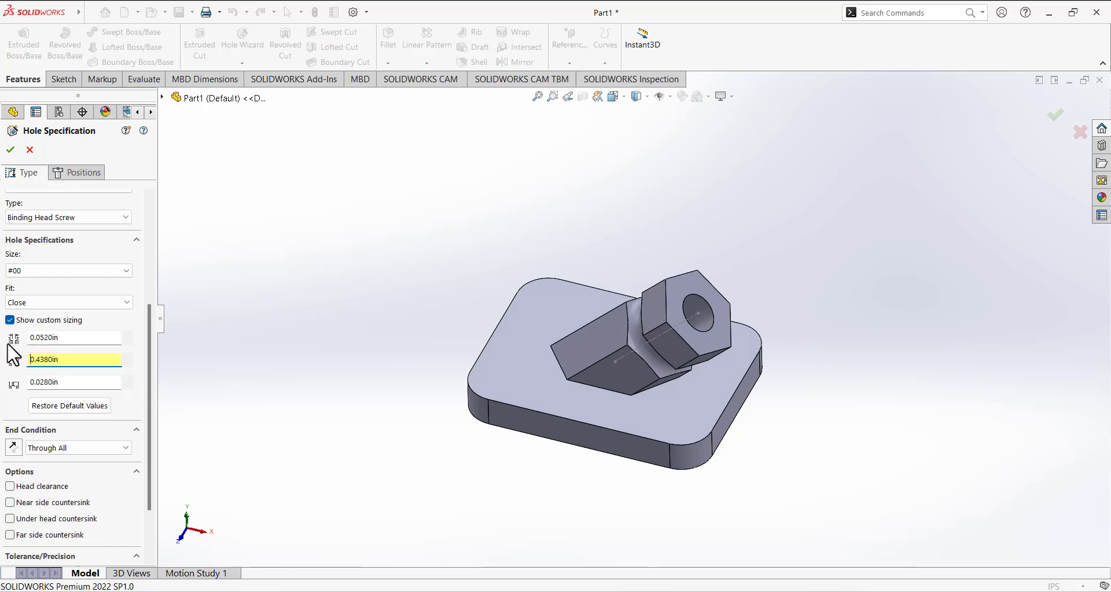
left_click(60, 341)
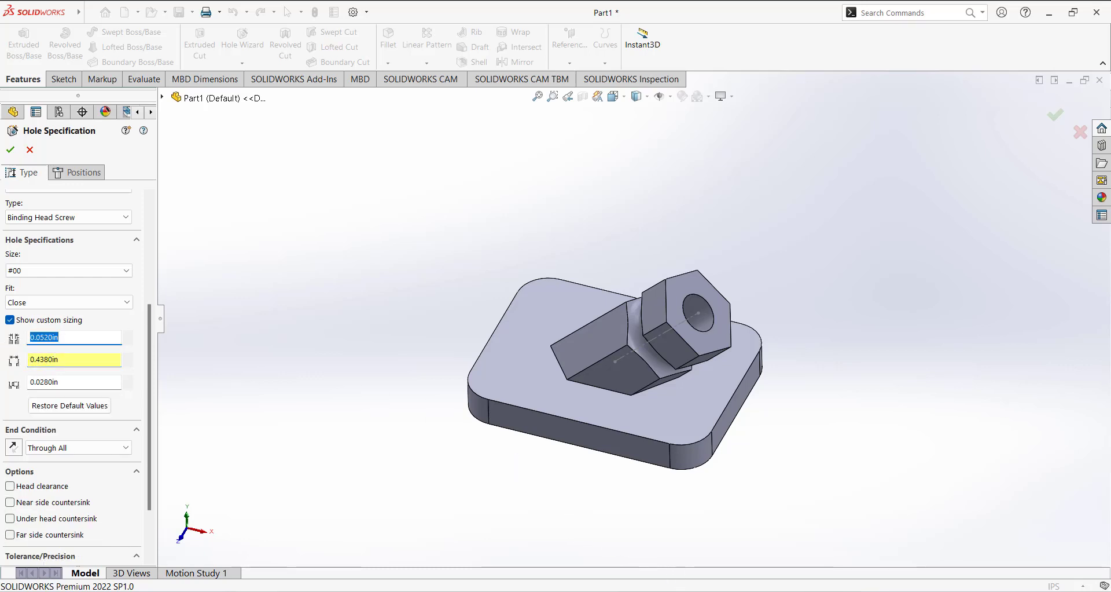
key("alt+Tab")
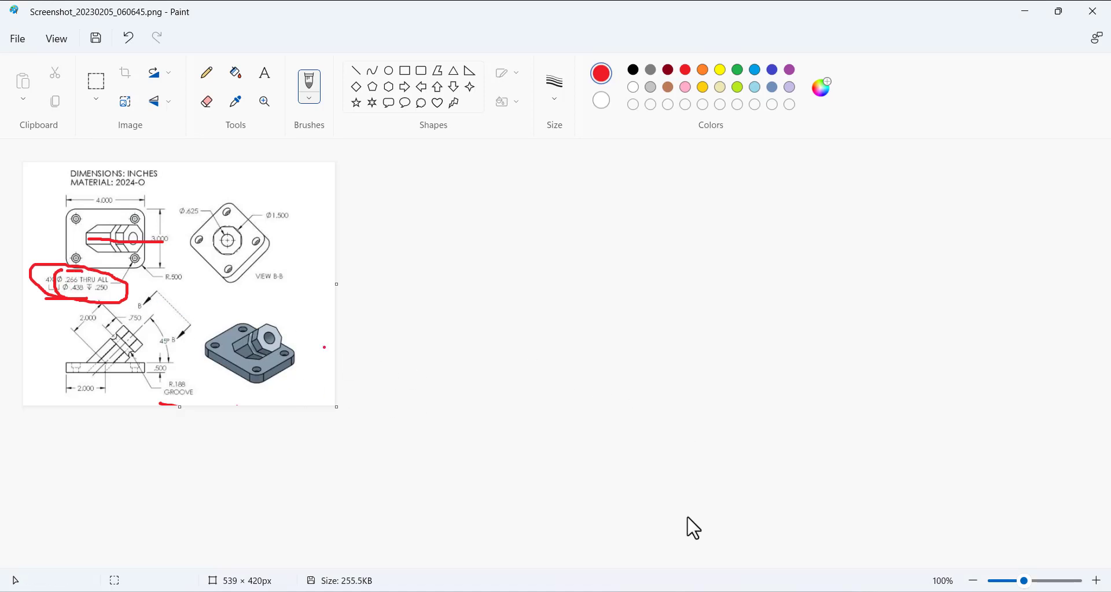
key("alt+Tab")
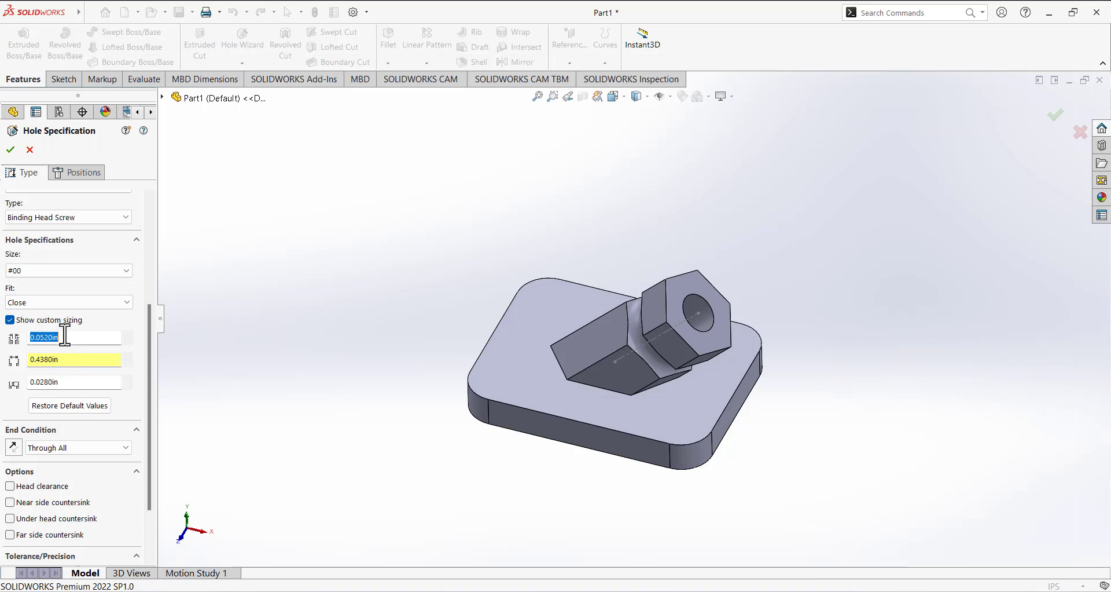
type(".266")
key("Return")
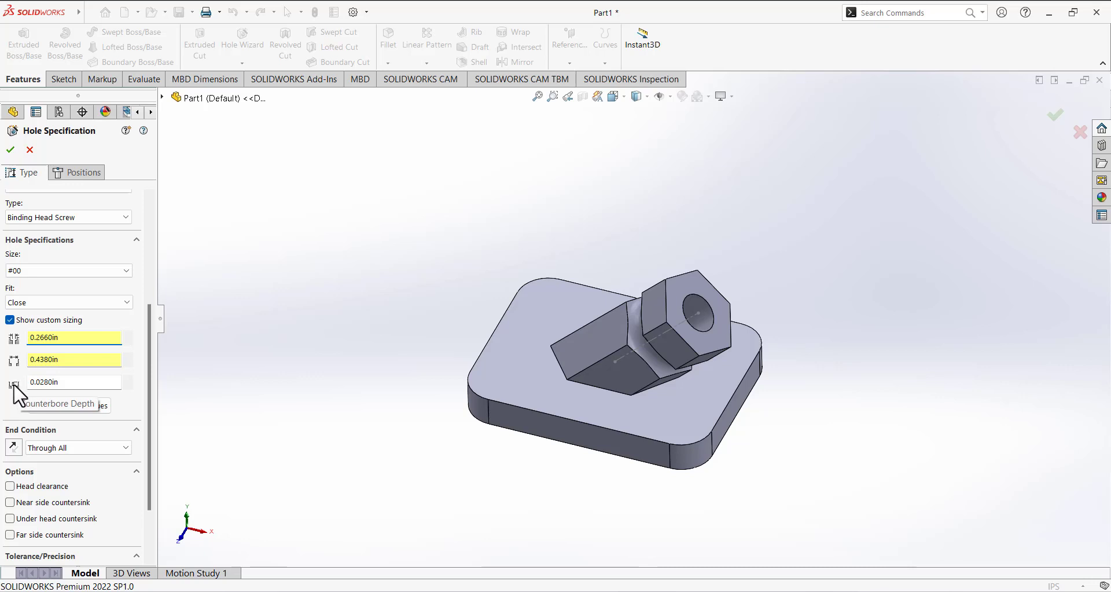
Set the counterbore depth to 0.250 in and keep the end condition Through All.
key("alt+Tab")
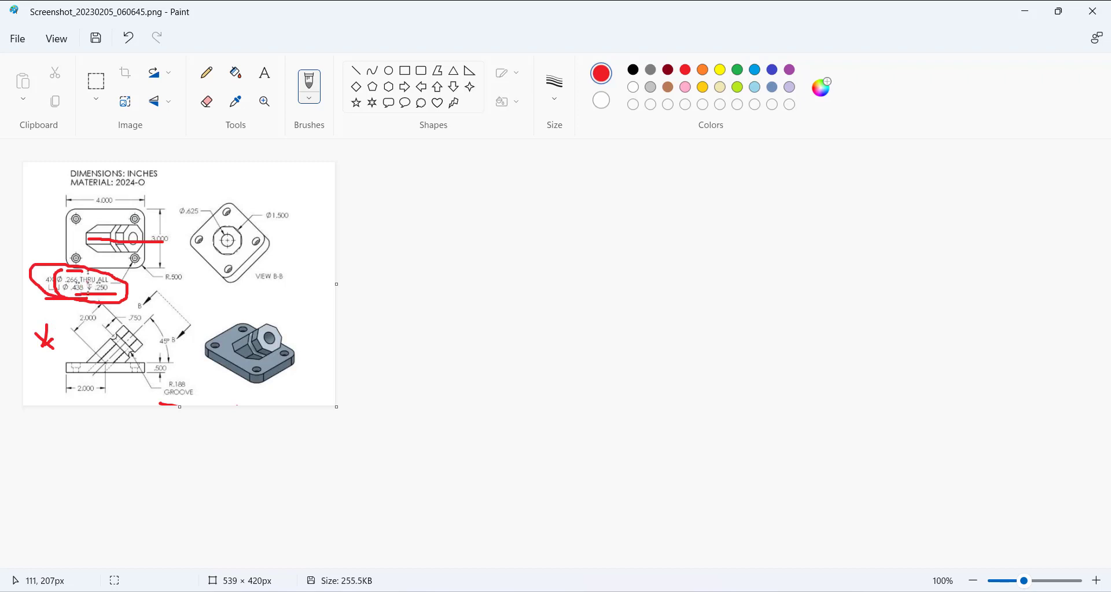
left_click(320, 375)
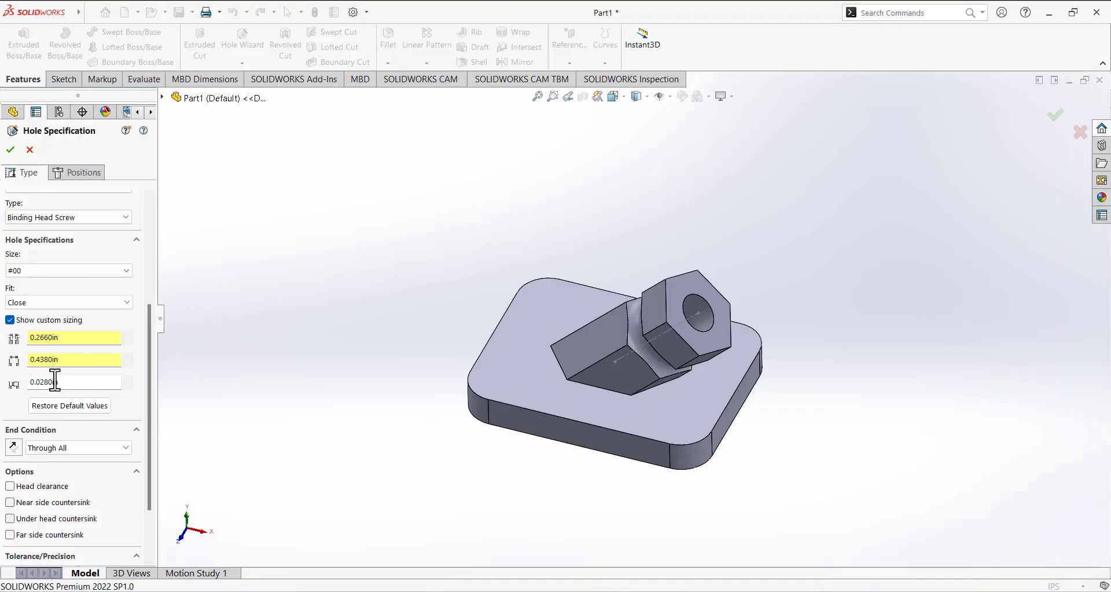
double_click(54, 381)
type(".250")
key("Return")
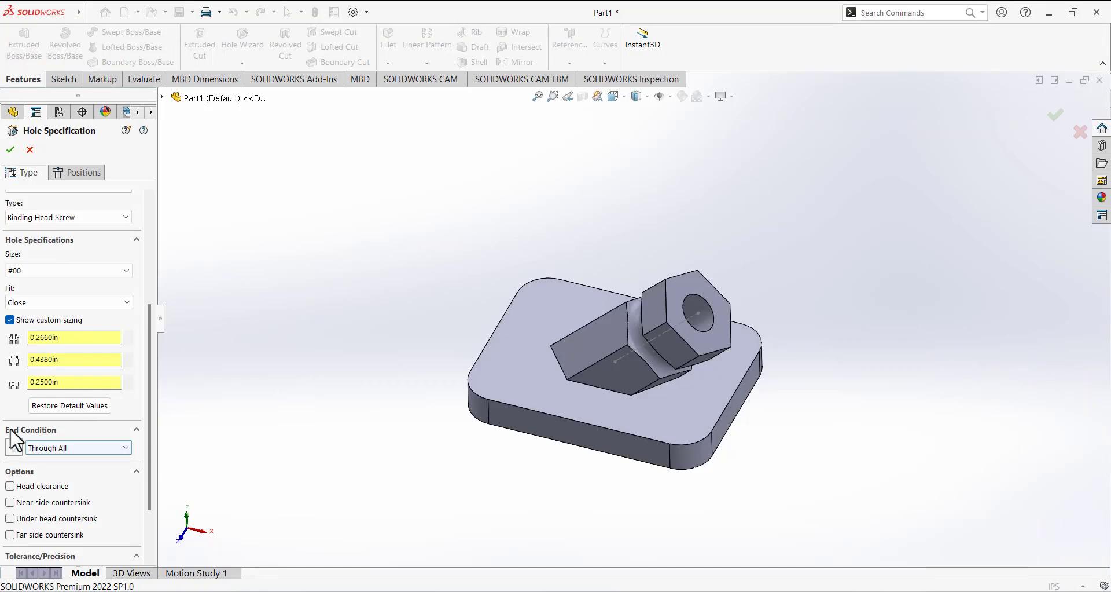
left_click(55, 447)
left_click(47, 467)
left_click(82, 176)
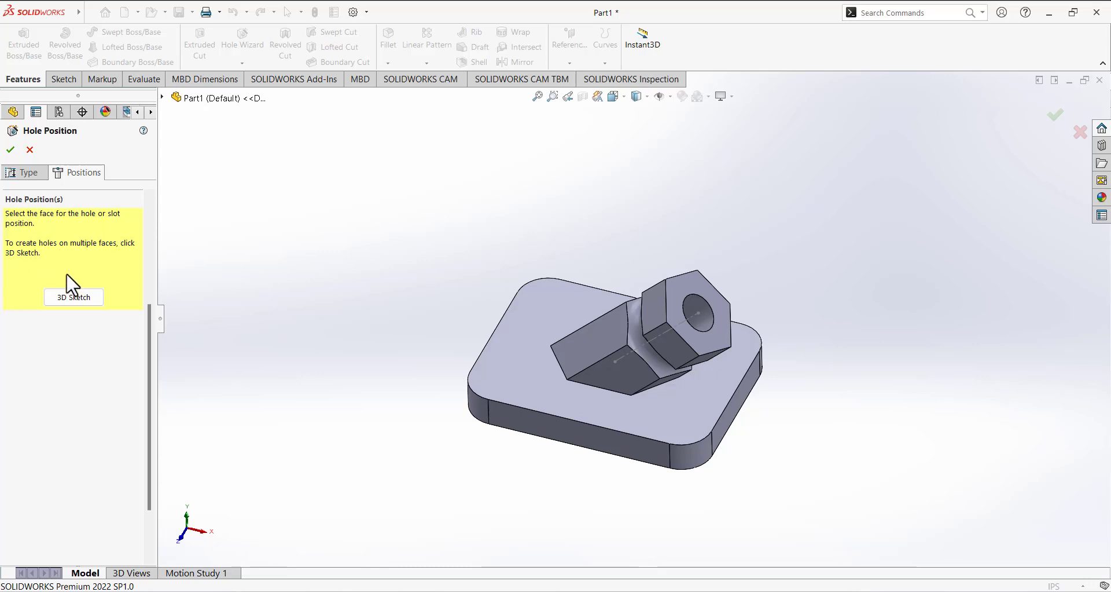
Place counterbored holes at the base plate's corners on its top face and create them.
left_click(81, 298)
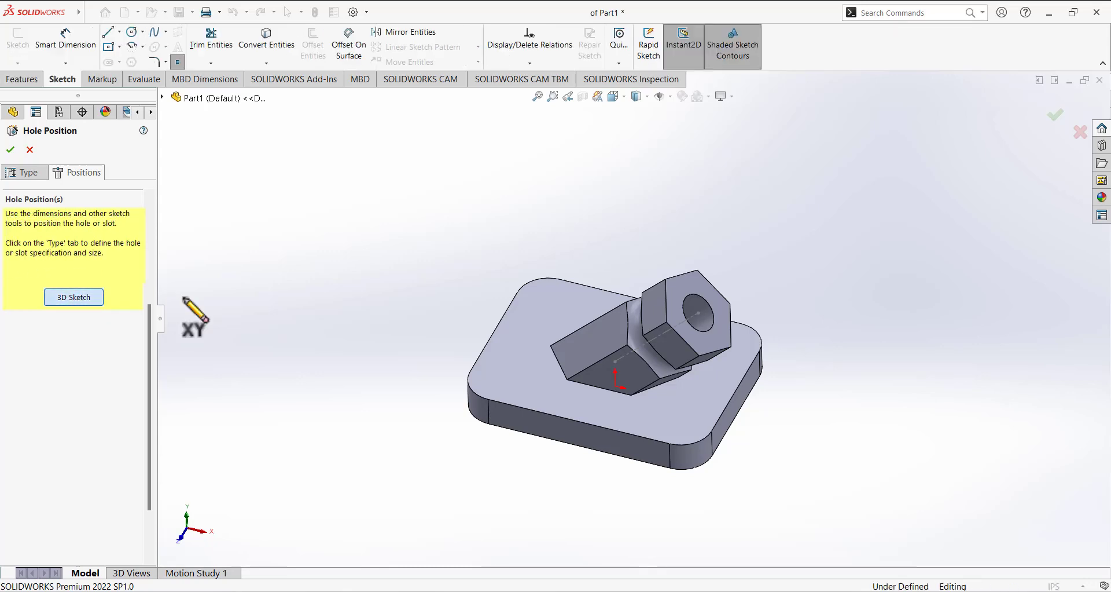
left_click(536, 280)
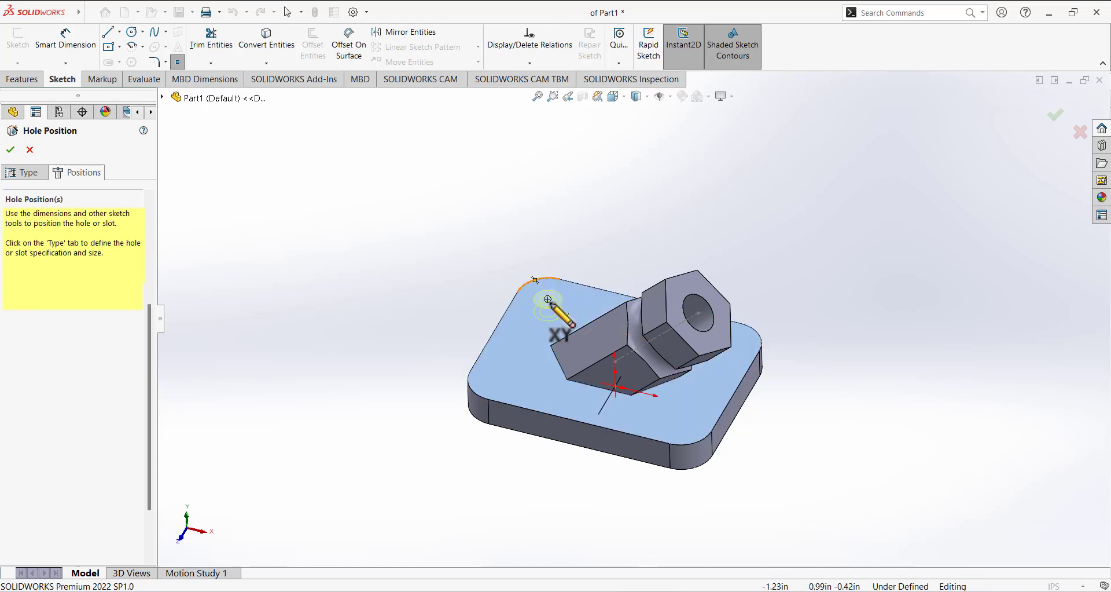
middle_click_drag(451, 321, 449, 348)
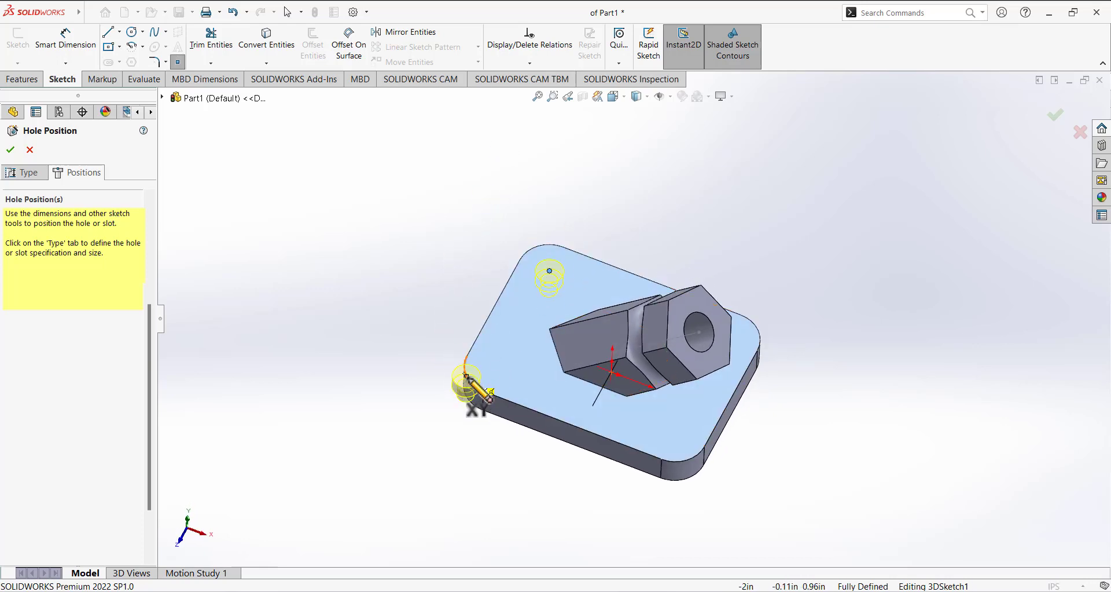
left_click(497, 367)
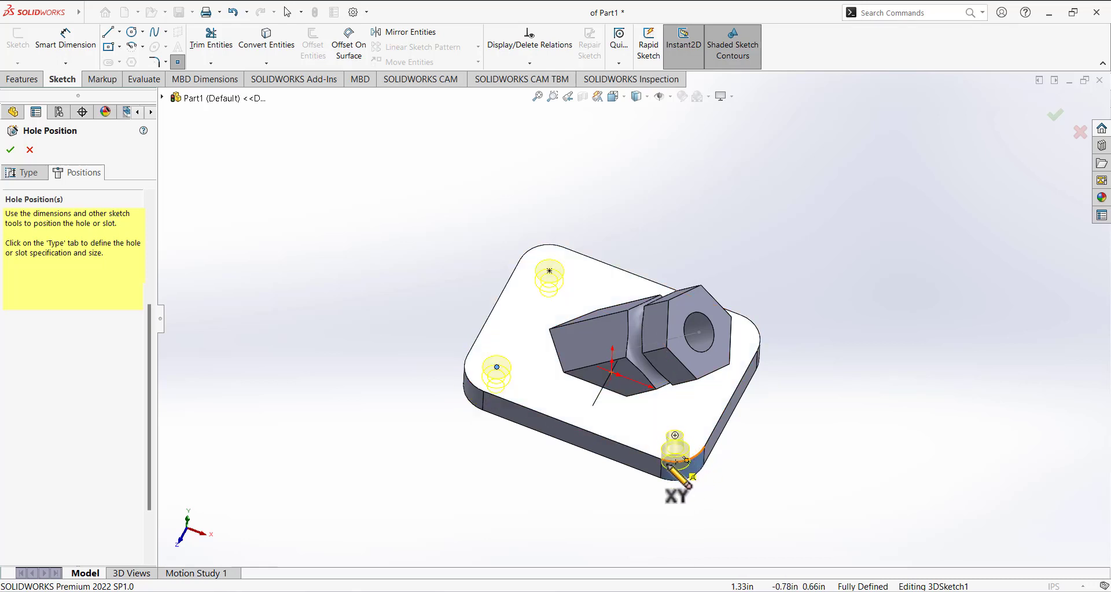
left_click(676, 435)
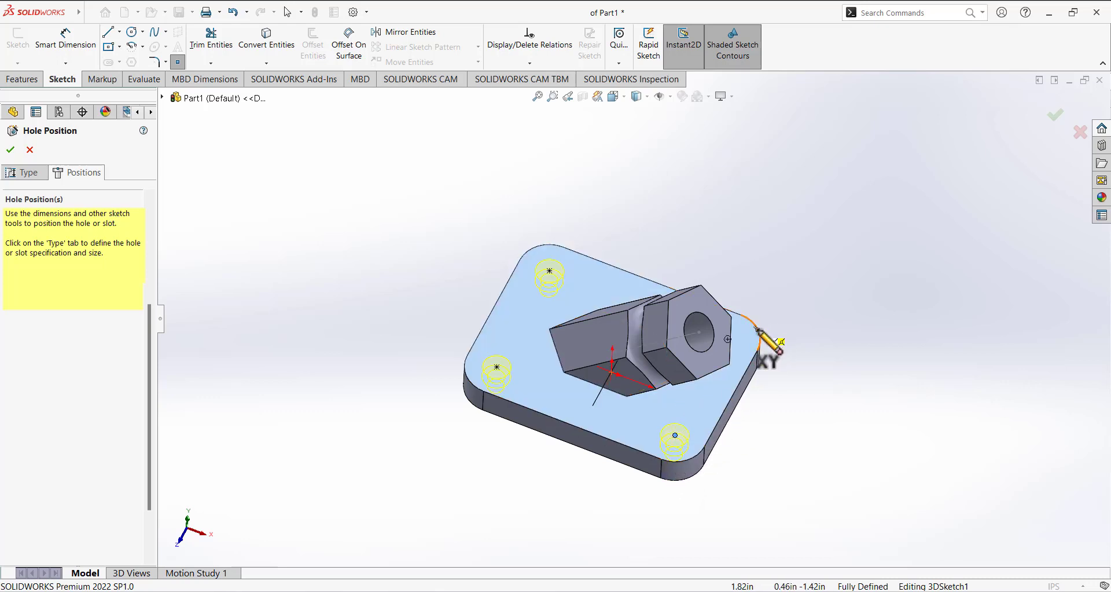
left_click(615, 96)
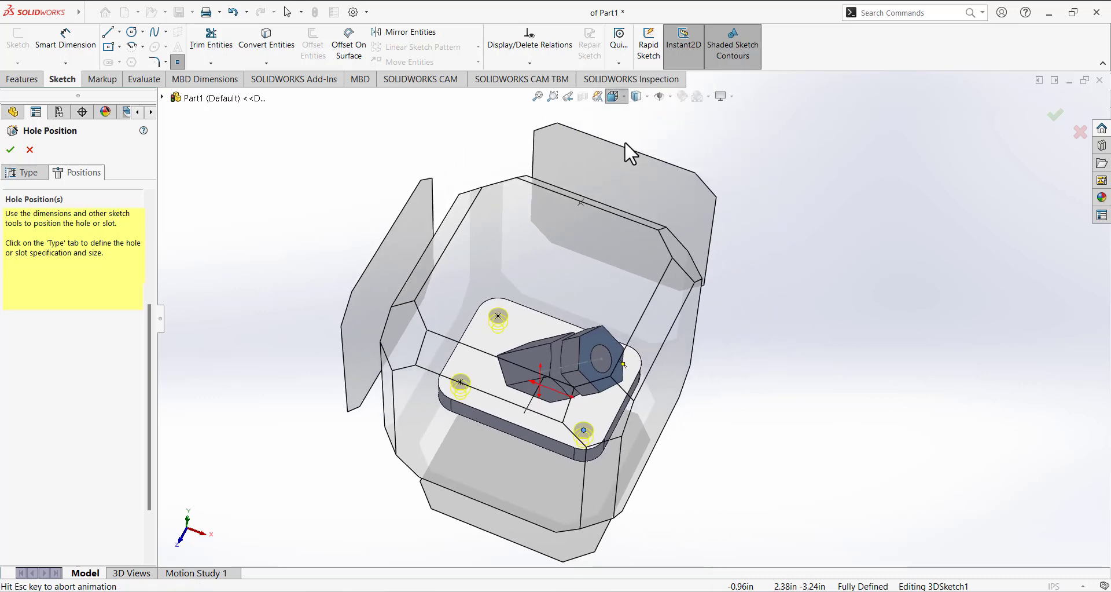
left_click(672, 171)
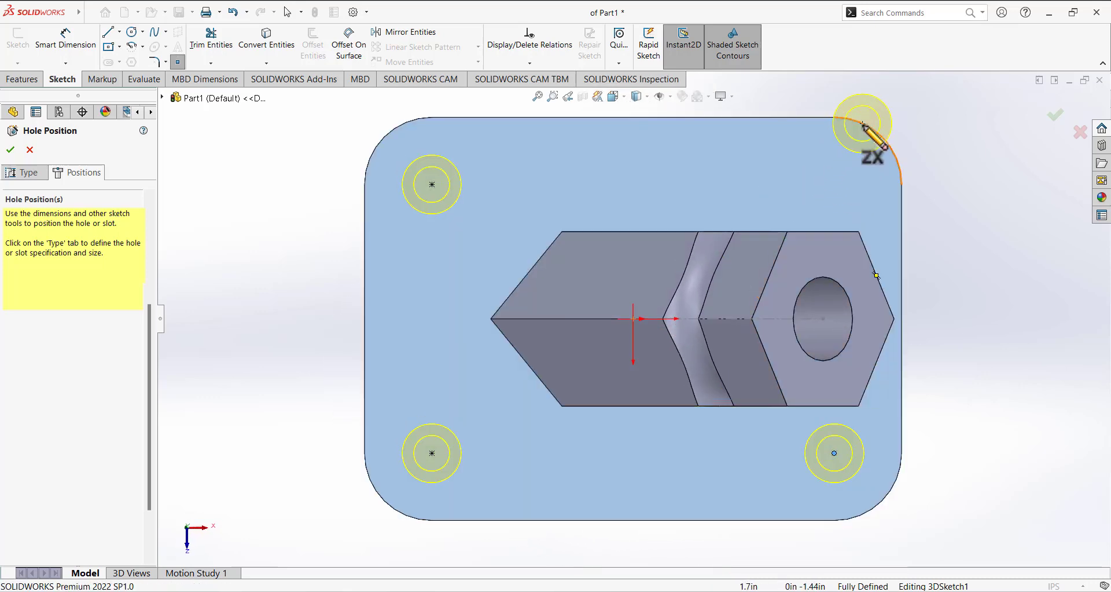
left_click(834, 184)
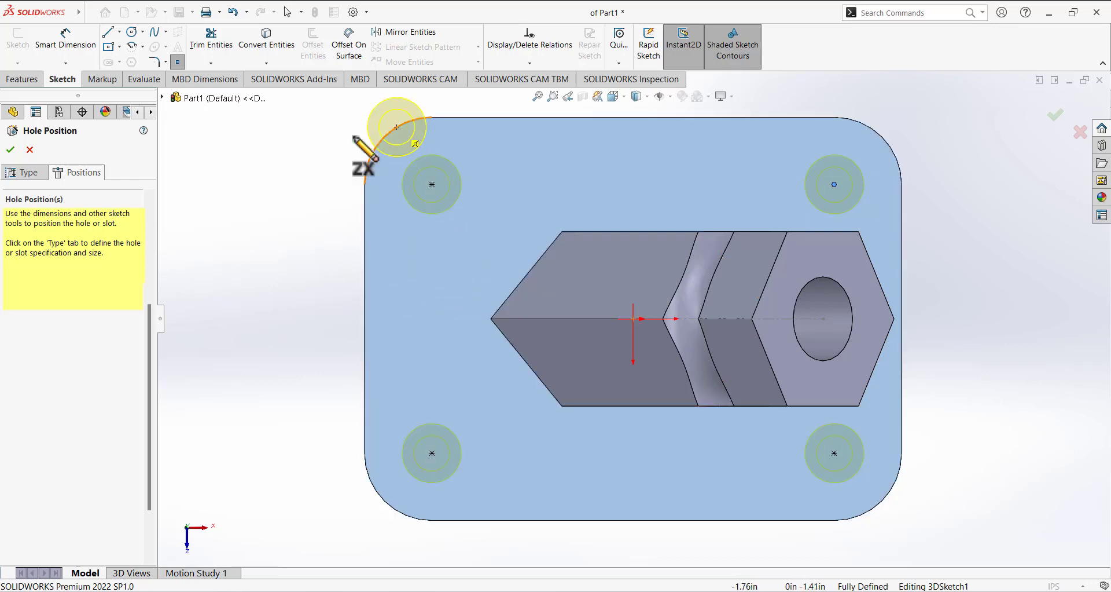
left_click(10, 150)
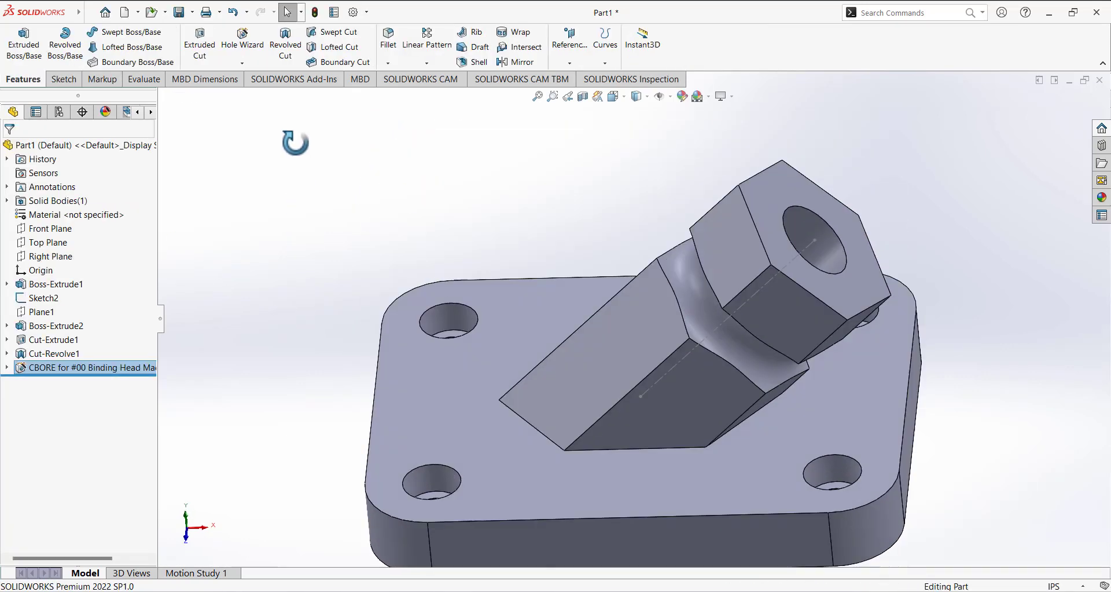
scroll(352, 251, "up", 5)
scroll(339, 251, "down", 8)
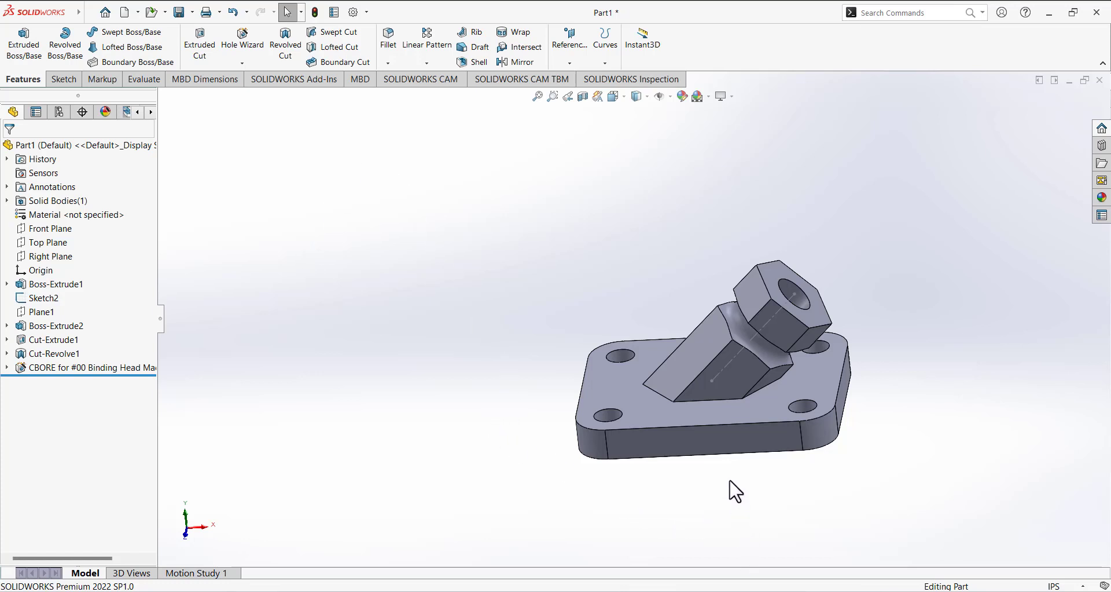
middle_click_drag(739, 480, 754, 524)
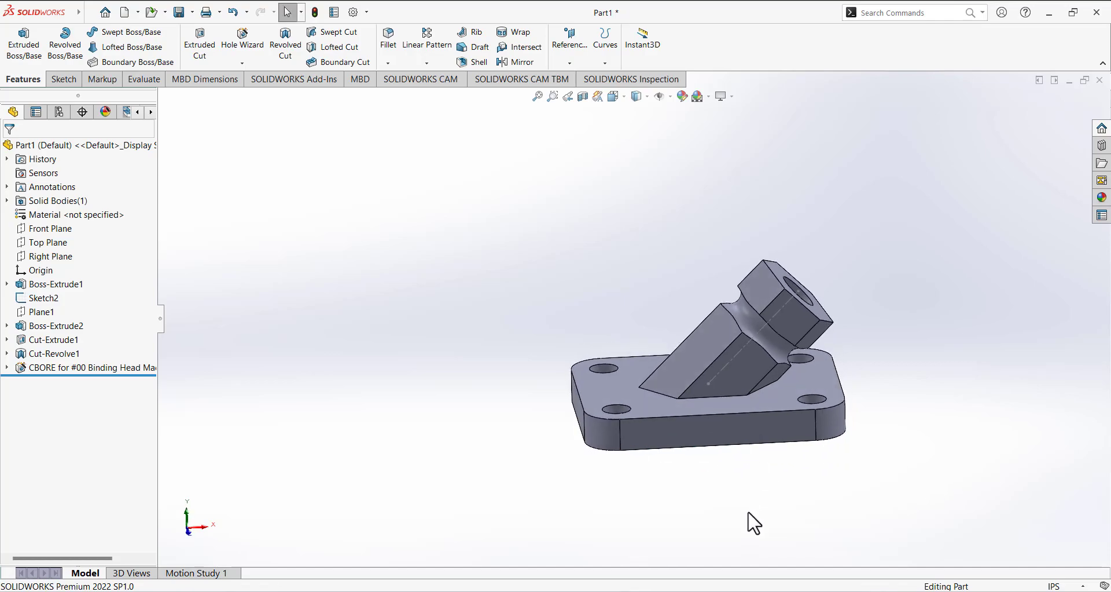